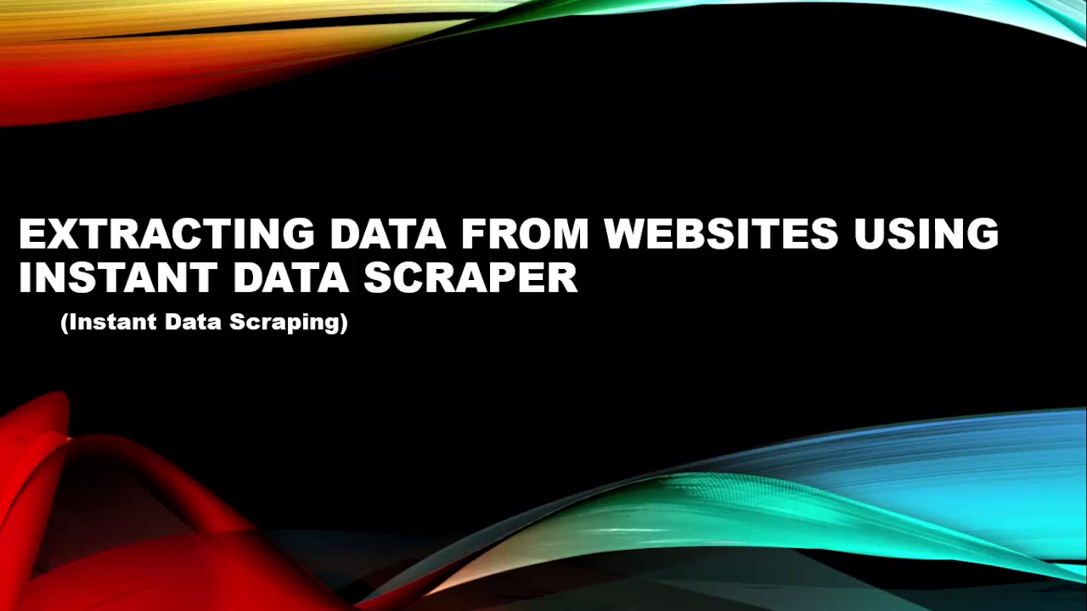
Advance to the Client Demand slide, then exit the slideshow.
{"action": "key", "text": "Right"}
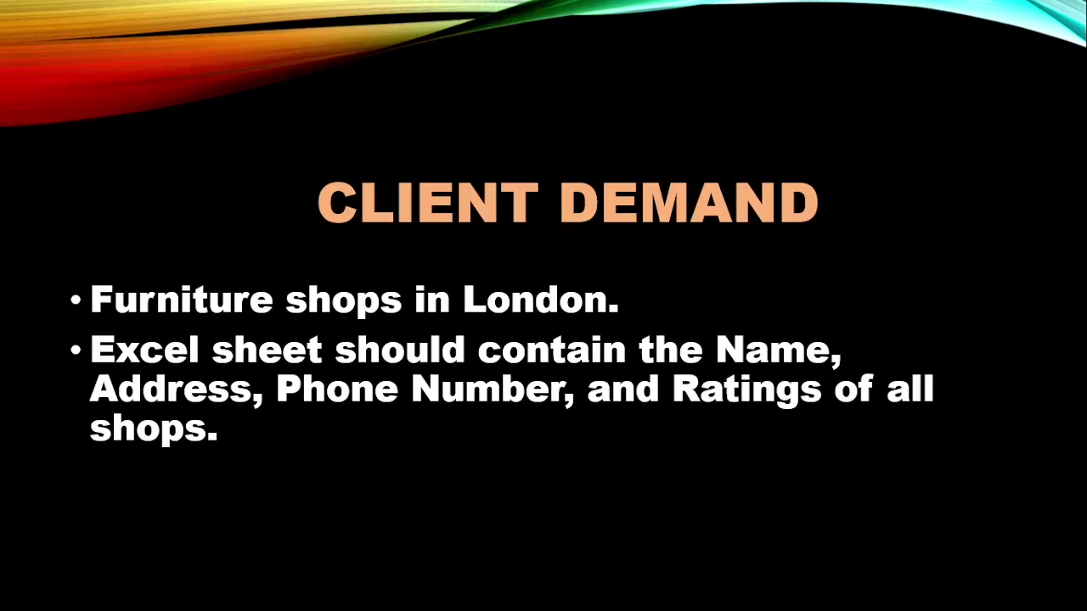
{"action": "key", "text": "Escape"}
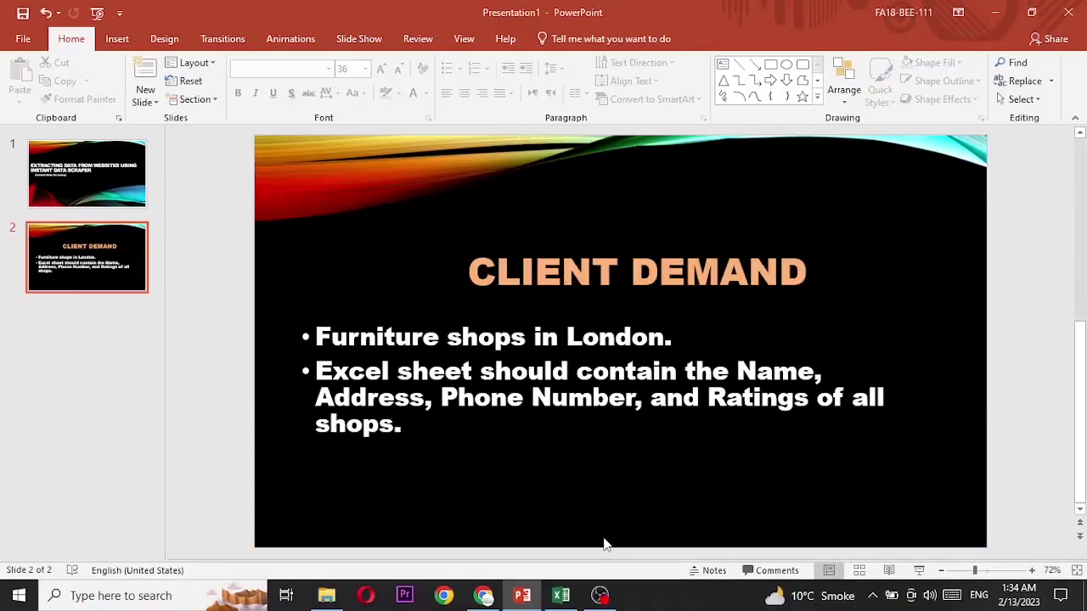
In the browser's new tab, search Google for 'furniture shops in london'.
{"action": "left_click", "coordinate": [483, 596]}
{"action": "left_click", "coordinate": [297, 44]}
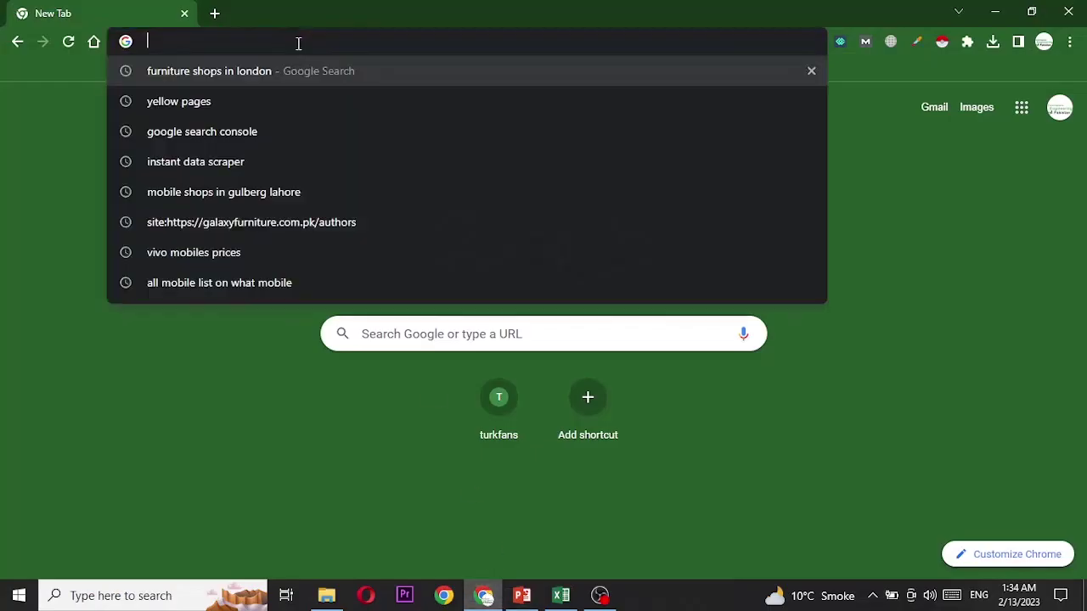
{"action": "left_click", "coordinate": [253, 71]}
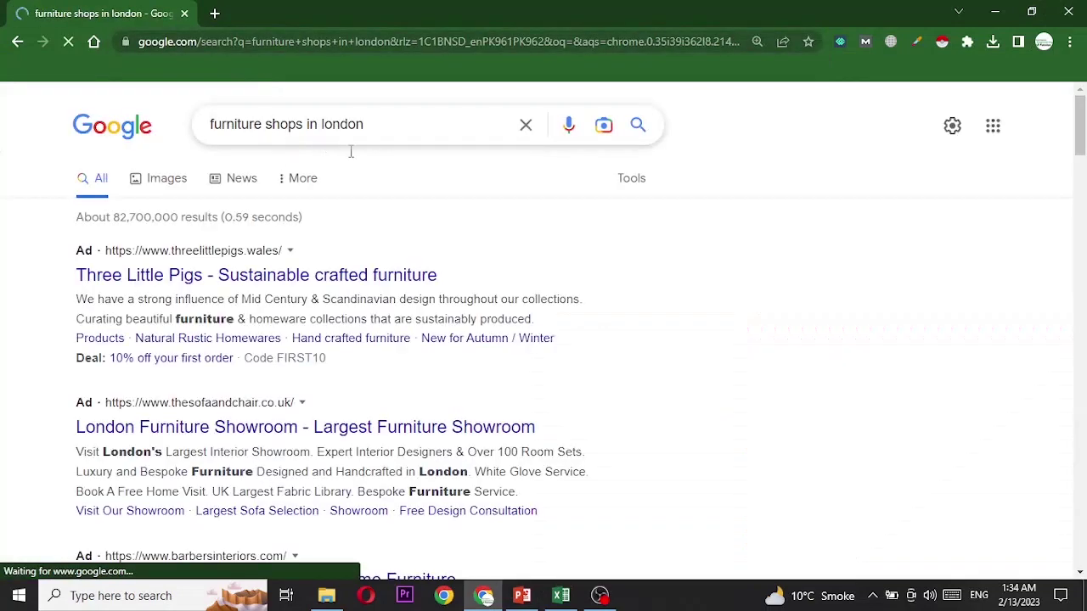
{"action": "scroll", "coordinate": [299, 353], "scroll_direction": "down", "scroll_amount": 5}
{"action": "scroll", "coordinate": [299, 354], "scroll_direction": "down", "scroll_amount": 3}
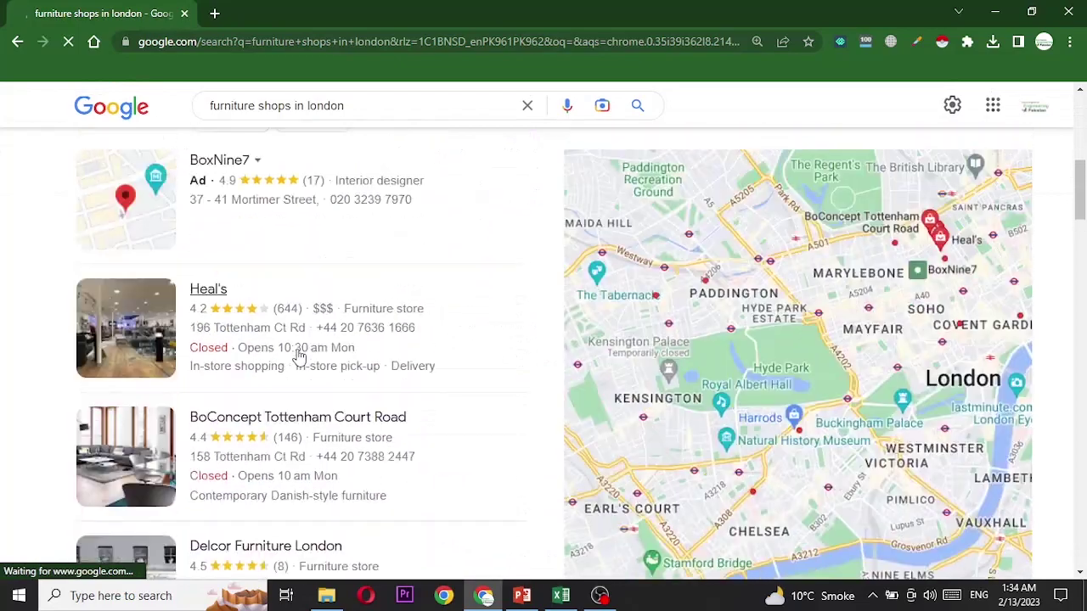
{"action": "scroll", "coordinate": [221, 286], "scroll_direction": "down", "scroll_amount": 5}
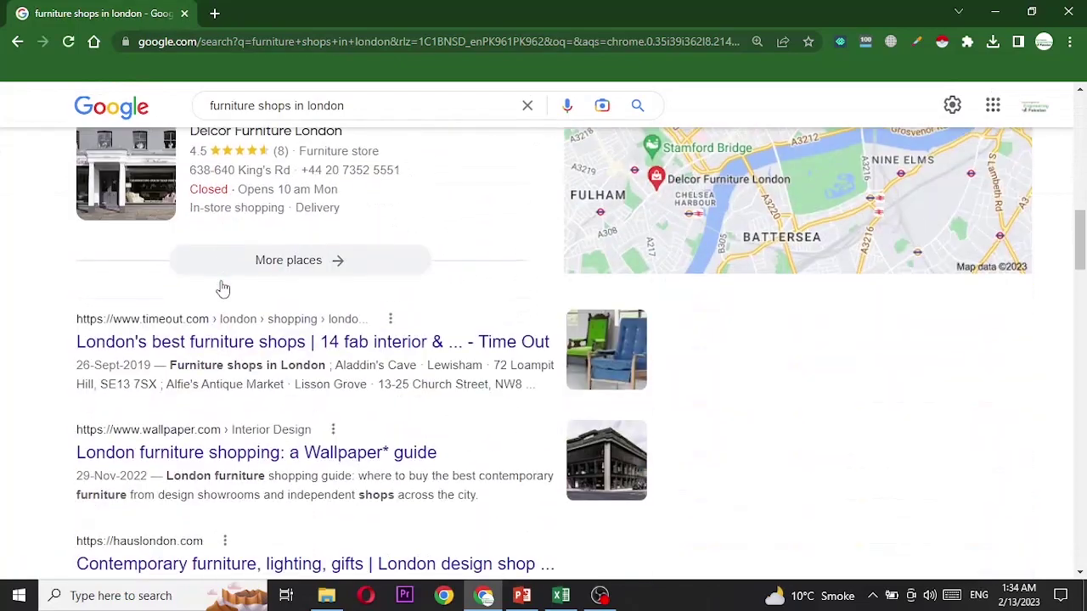
{"action": "scroll", "coordinate": [221, 286], "scroll_direction": "up", "scroll_amount": 4}
Open the full local list of London furniture shops and browse through it.
{"action": "left_click", "coordinate": [295, 499]}
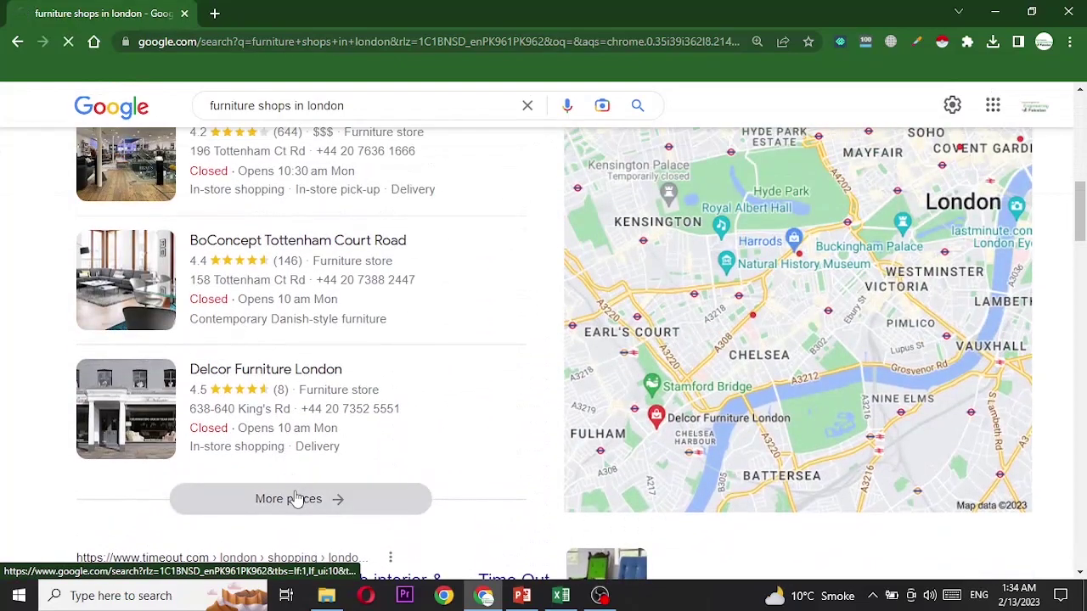
{"action": "scroll", "coordinate": [215, 338], "scroll_direction": "down", "scroll_amount": 5}
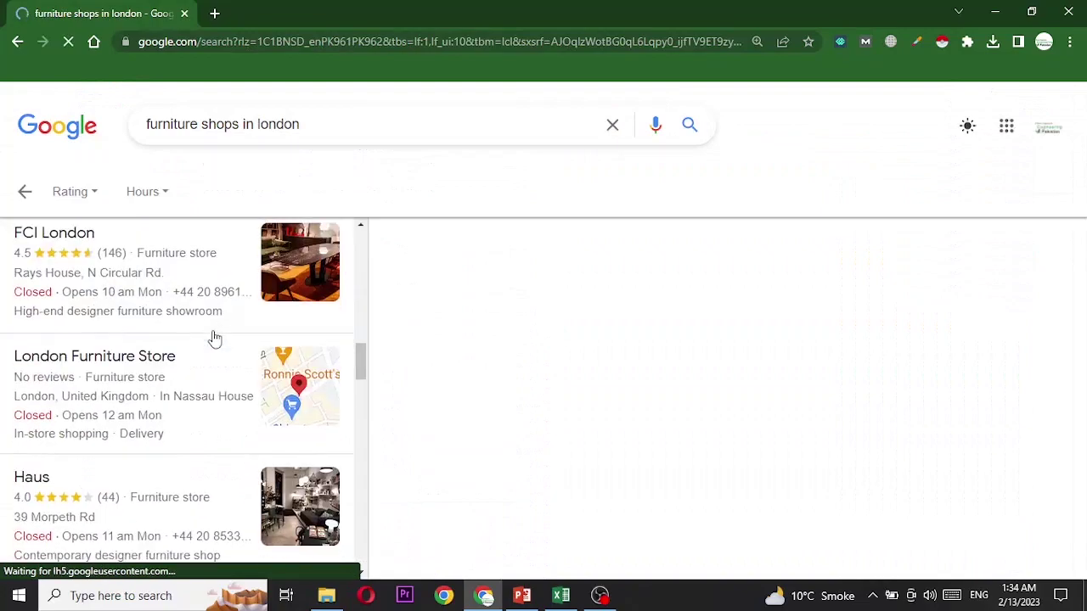
{"action": "scroll", "coordinate": [214, 338], "scroll_direction": "down", "scroll_amount": 5}
{"action": "scroll", "coordinate": [215, 338], "scroll_direction": "down", "scroll_amount": 5}
{"action": "scroll", "coordinate": [214, 337], "scroll_direction": "up", "scroll_amount": 4}
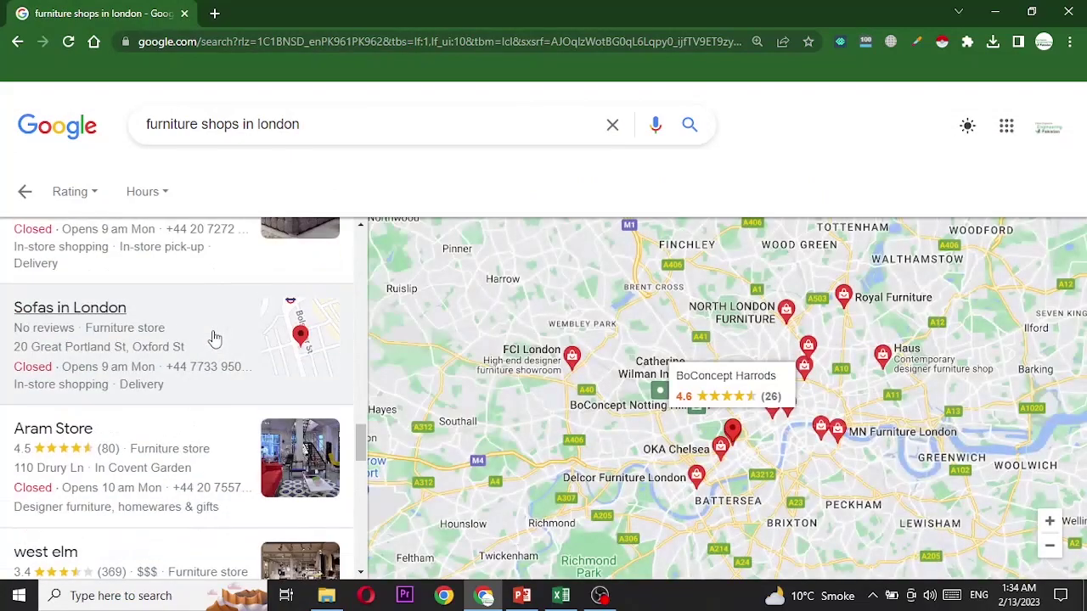
{"action": "scroll", "coordinate": [215, 338], "scroll_direction": "up", "scroll_amount": 4}
{"action": "scroll", "coordinate": [214, 338], "scroll_direction": "up", "scroll_amount": 4}
{"action": "scroll", "coordinate": [215, 337], "scroll_direction": "up", "scroll_amount": 4}
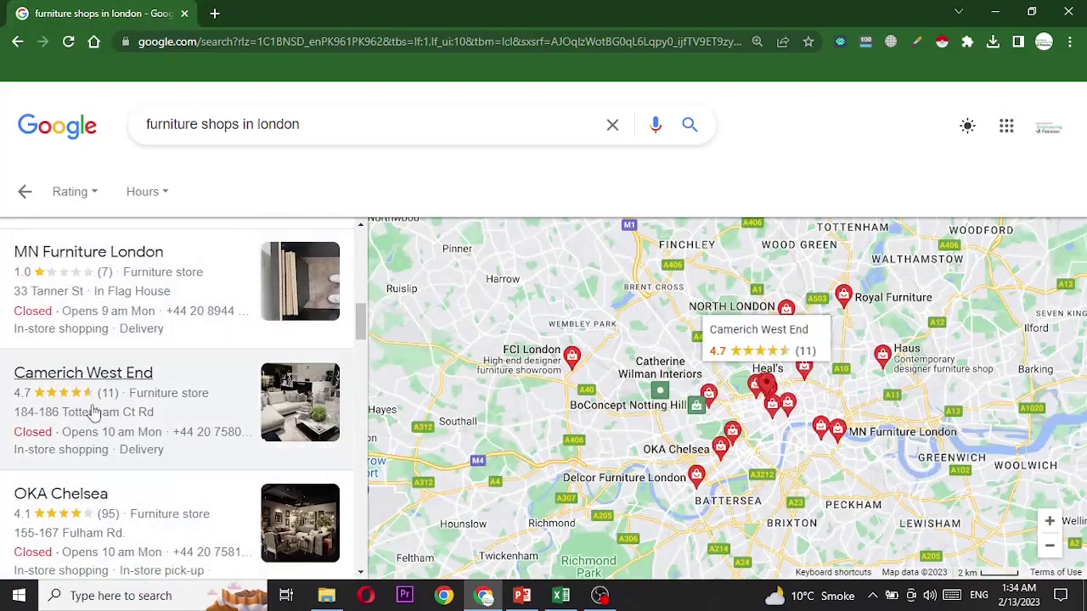
{"action": "scroll", "coordinate": [91, 413], "scroll_direction": "up", "scroll_amount": 3}
{"action": "scroll", "coordinate": [92, 412], "scroll_direction": "up", "scroll_amount": 2}
{"action": "scroll", "coordinate": [94, 413], "scroll_direction": "up", "scroll_amount": 2}
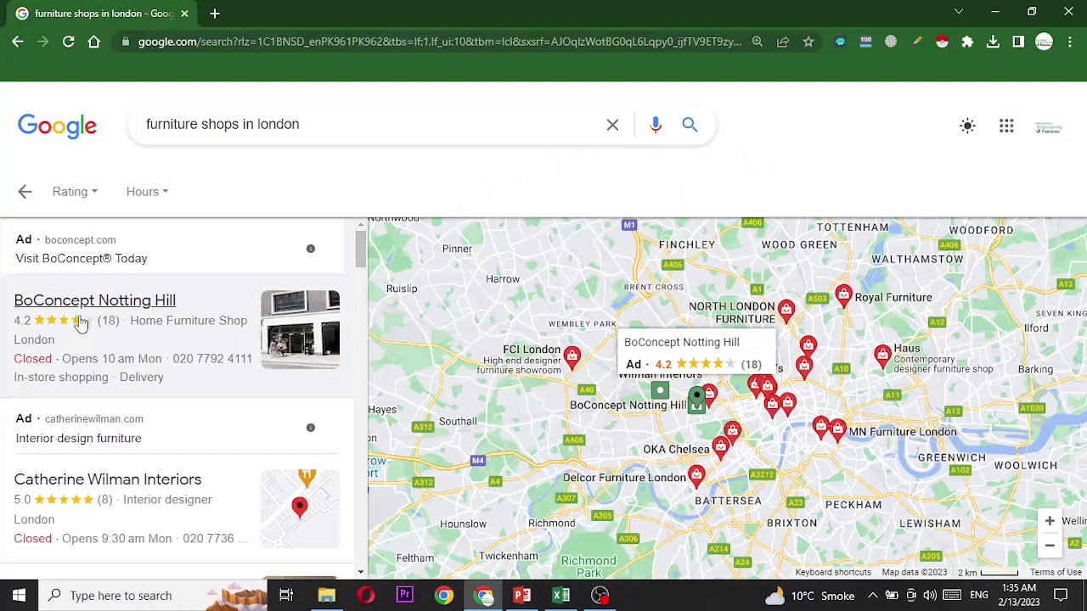
{"action": "scroll", "coordinate": [81, 327], "scroll_direction": "down", "scroll_amount": 2}
{"action": "scroll", "coordinate": [81, 327], "scroll_direction": "down", "scroll_amount": 3}
{"action": "scroll", "coordinate": [81, 326], "scroll_direction": "down", "scroll_amount": 4}
{"action": "scroll", "coordinate": [81, 327], "scroll_direction": "down", "scroll_amount": 3}
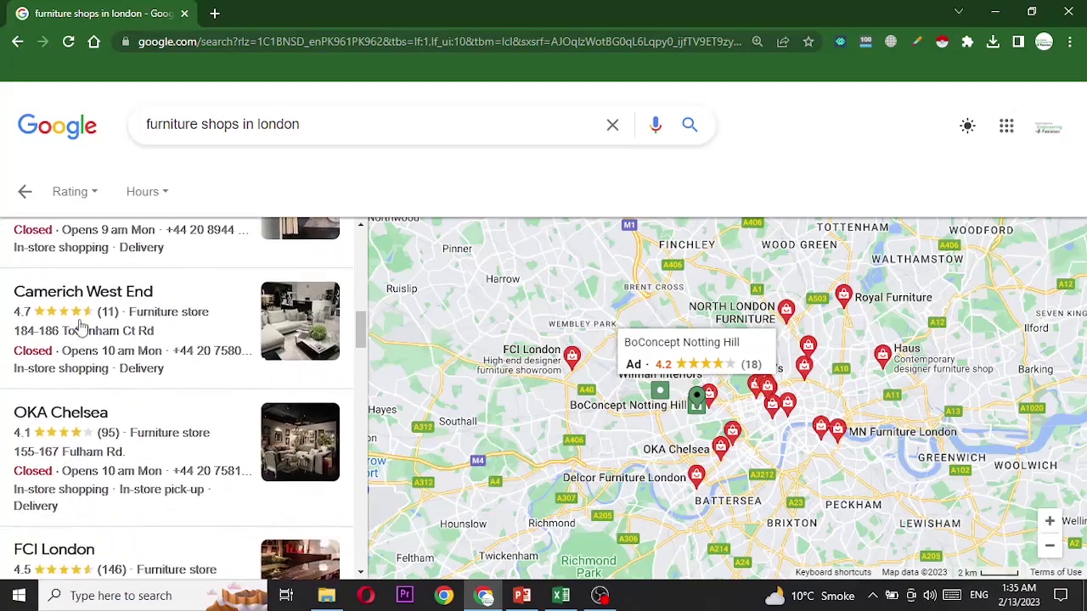
{"action": "scroll", "coordinate": [81, 327], "scroll_direction": "down", "scroll_amount": 3}
{"action": "scroll", "coordinate": [81, 327], "scroll_direction": "down", "scroll_amount": 4}
{"action": "scroll", "coordinate": [81, 327], "scroll_direction": "down", "scroll_amount": 4}
{"action": "scroll", "coordinate": [81, 327], "scroll_direction": "down", "scroll_amount": 4}
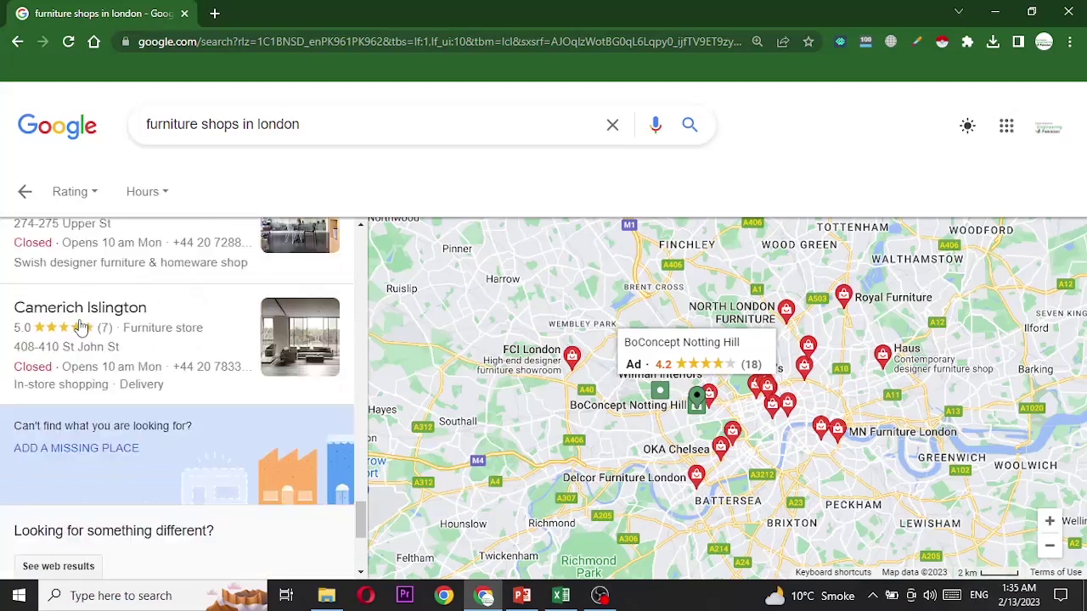
{"action": "scroll", "coordinate": [80, 327], "scroll_direction": "down", "scroll_amount": 2}
{"action": "scroll", "coordinate": [80, 327], "scroll_direction": "down", "scroll_amount": 2}
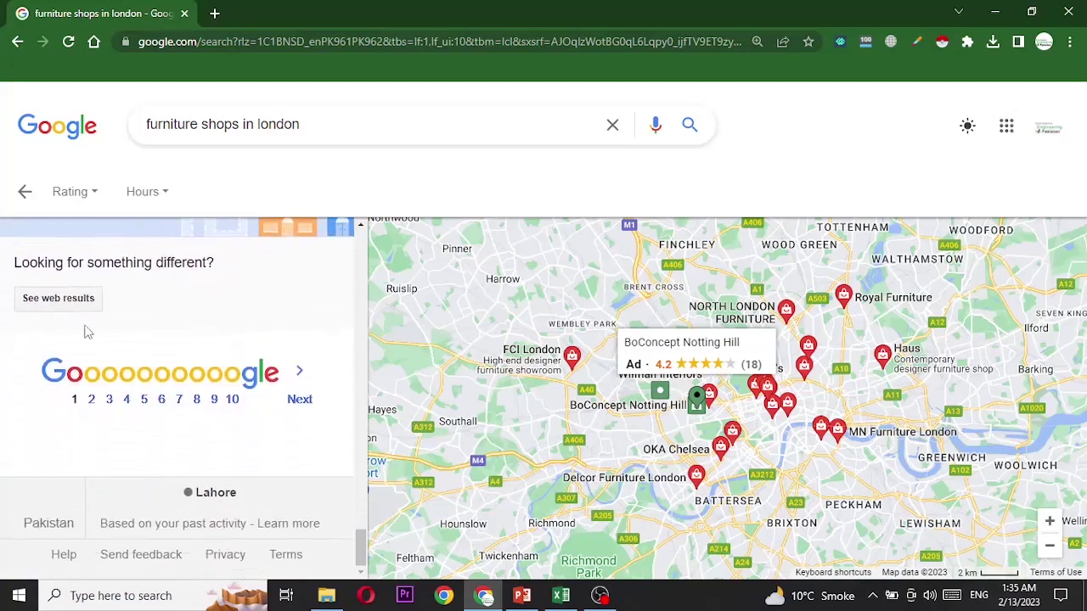
{"action": "left_click", "coordinate": [229, 406]}
{"action": "scroll", "coordinate": [227, 409], "scroll_direction": "up", "scroll_amount": 3}
{"action": "scroll", "coordinate": [227, 408], "scroll_direction": "up", "scroll_amount": 3}
{"action": "scroll", "coordinate": [228, 409], "scroll_direction": "up", "scroll_amount": 3}
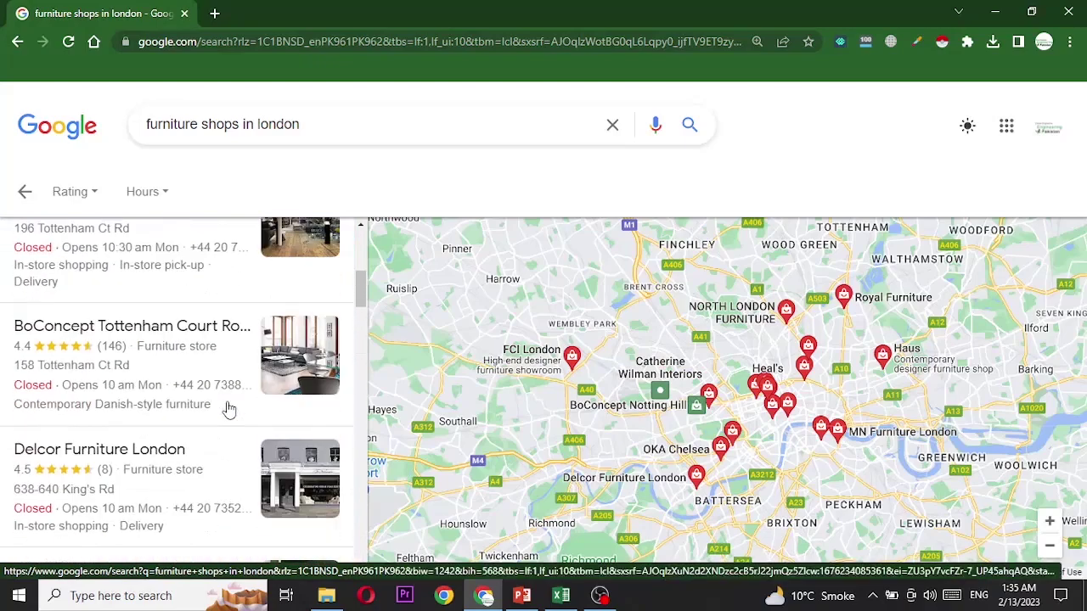
{"action": "scroll", "coordinate": [227, 408], "scroll_direction": "up", "scroll_amount": 3}
{"action": "scroll", "coordinate": [227, 408], "scroll_direction": "down", "scroll_amount": 1}
{"action": "scroll", "coordinate": [228, 408], "scroll_direction": "up", "scroll_amount": 1}
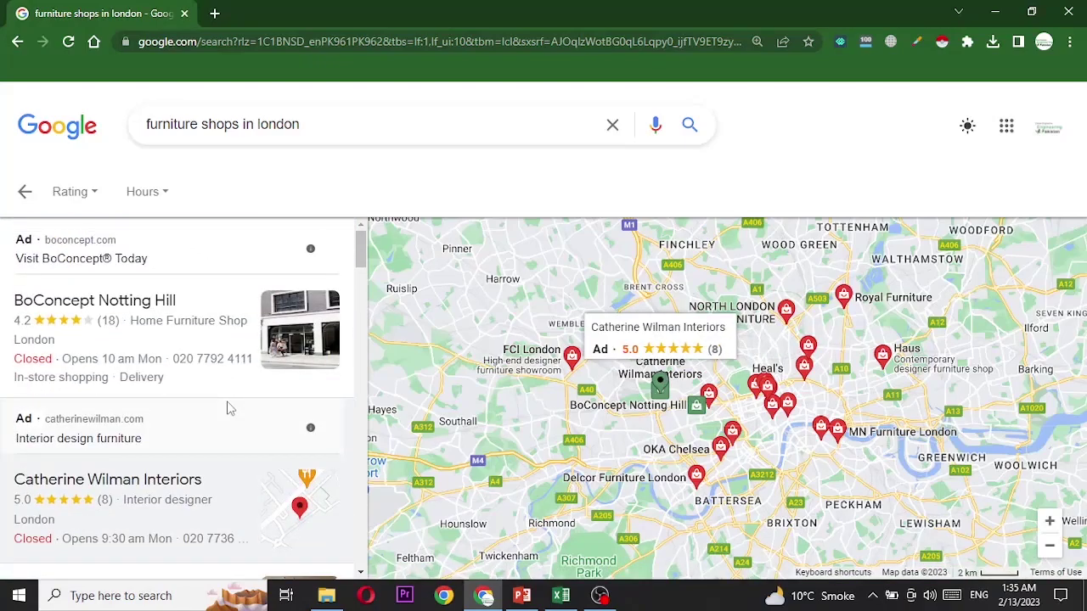
{"action": "scroll", "coordinate": [227, 409], "scroll_direction": "down", "scroll_amount": 2}
{"action": "scroll", "coordinate": [227, 408], "scroll_direction": "down", "scroll_amount": 3}
{"action": "scroll", "coordinate": [228, 408], "scroll_direction": "down", "scroll_amount": 3}
{"action": "scroll", "coordinate": [227, 408], "scroll_direction": "down", "scroll_amount": 3}
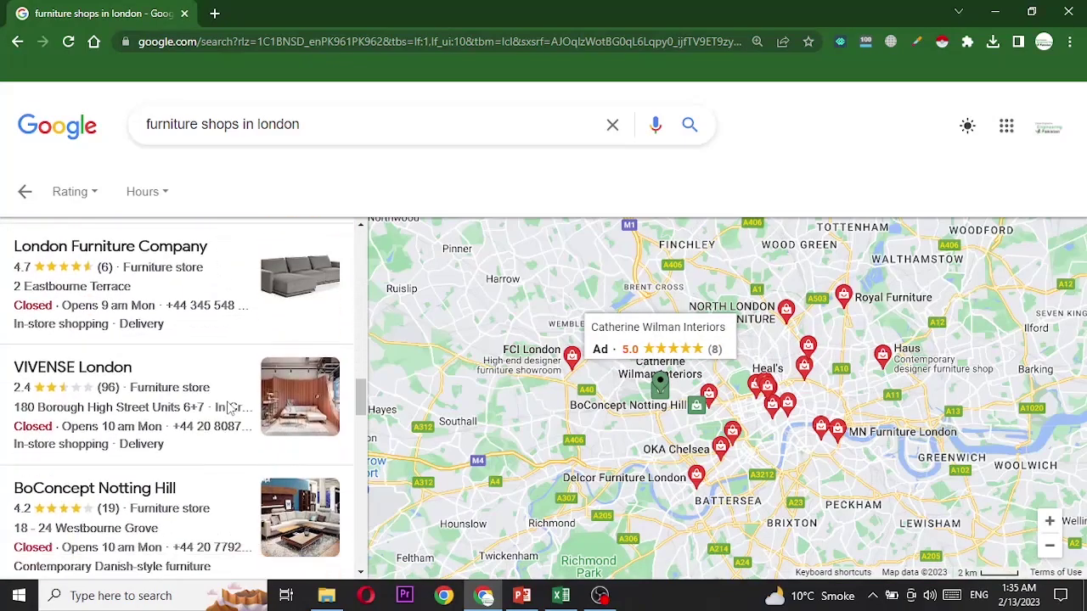
{"action": "scroll", "coordinate": [227, 409], "scroll_direction": "down", "scroll_amount": 3}
{"action": "scroll", "coordinate": [228, 409], "scroll_direction": "down", "scroll_amount": 3}
{"action": "scroll", "coordinate": [227, 409], "scroll_direction": "up", "scroll_amount": 3}
{"action": "scroll", "coordinate": [227, 408], "scroll_direction": "up", "scroll_amount": 3}
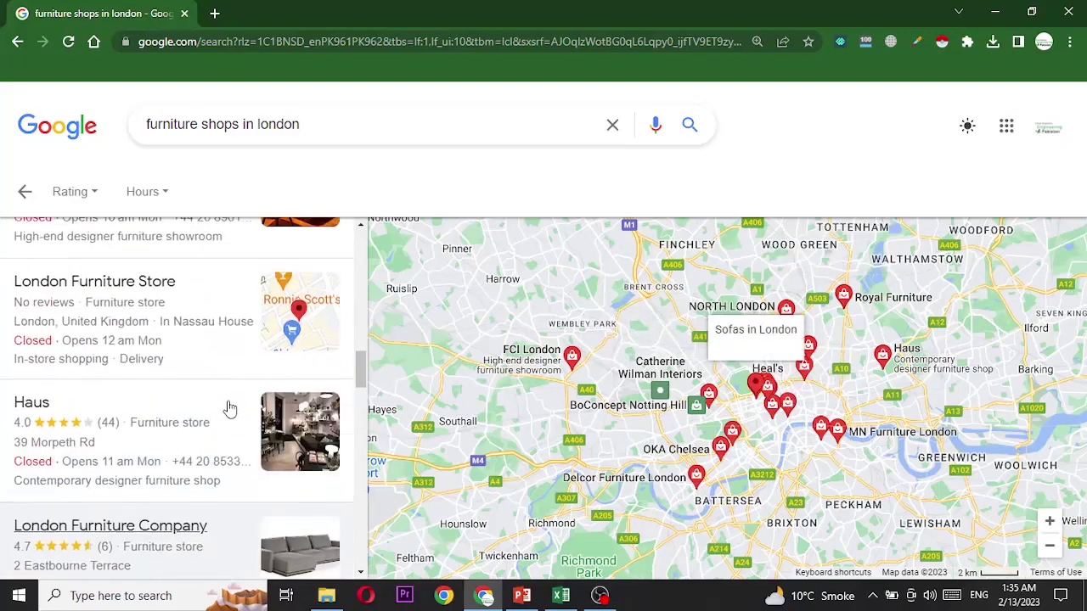
{"action": "scroll", "coordinate": [228, 408], "scroll_direction": "up", "scroll_amount": 3}
{"action": "scroll", "coordinate": [228, 406], "scroll_direction": "up", "scroll_amount": 3}
{"action": "scroll", "coordinate": [229, 405], "scroll_direction": "up", "scroll_amount": 1}
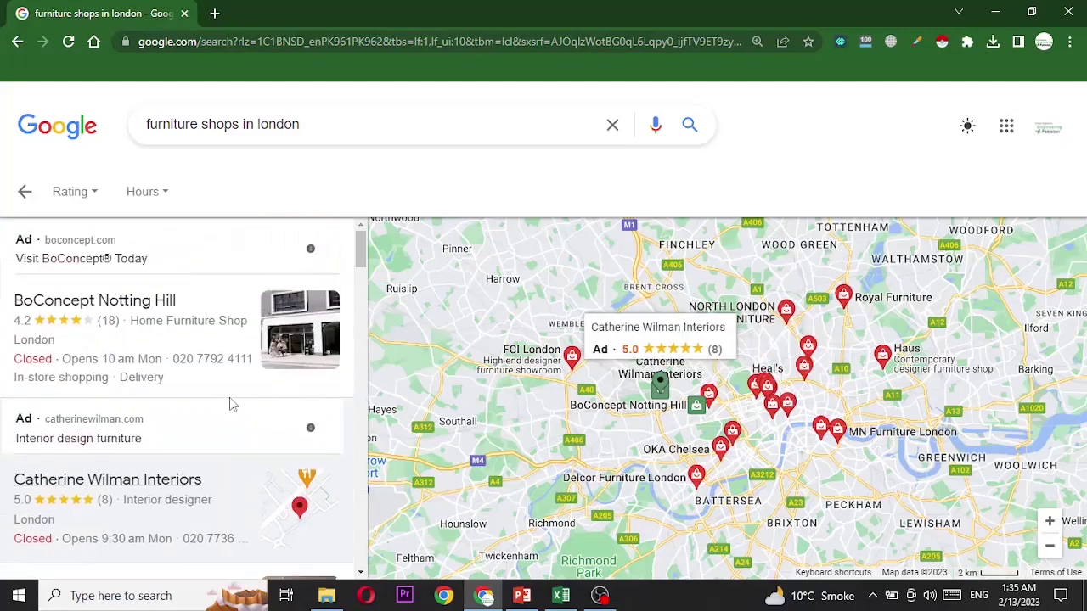
Run Instant Data Scraper on the results page and check the listed shops.
{"action": "left_click", "coordinate": [941, 44]}
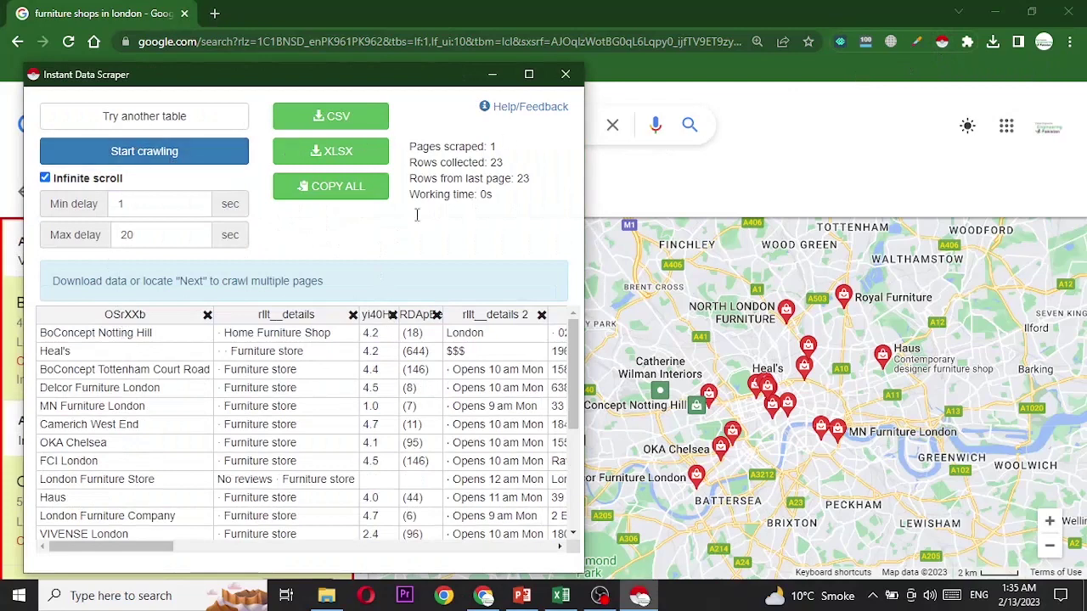
{"action": "left_click", "coordinate": [495, 76]}
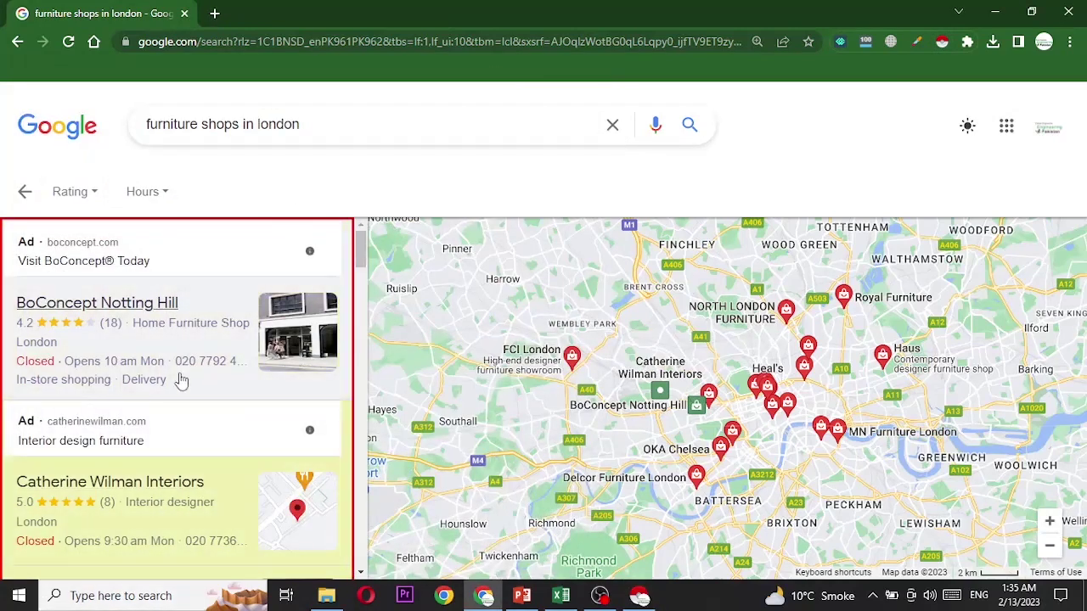
{"action": "scroll", "coordinate": [162, 399], "scroll_direction": "down", "scroll_amount": 5}
{"action": "scroll", "coordinate": [153, 412], "scroll_direction": "down", "scroll_amount": 5}
{"action": "scroll", "coordinate": [154, 410], "scroll_direction": "down", "scroll_amount": 5}
{"action": "scroll", "coordinate": [153, 411], "scroll_direction": "down", "scroll_amount": 5}
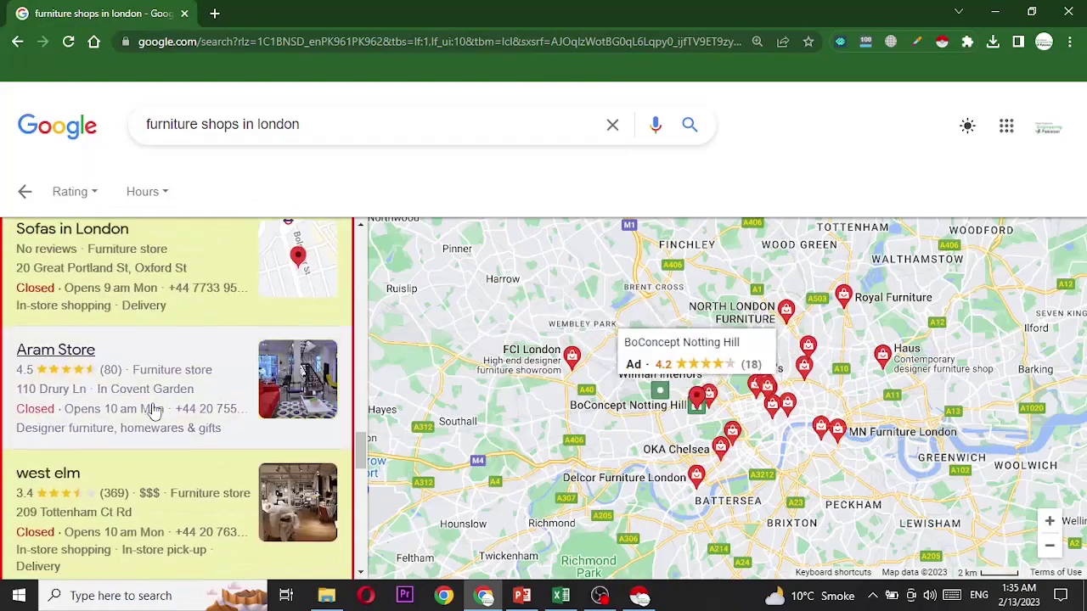
{"action": "scroll", "coordinate": [153, 408], "scroll_direction": "down", "scroll_amount": 5}
{"action": "scroll", "coordinate": [152, 402], "scroll_direction": "up", "scroll_amount": 3}
{"action": "scroll", "coordinate": [152, 402], "scroll_direction": "up", "scroll_amount": 5}
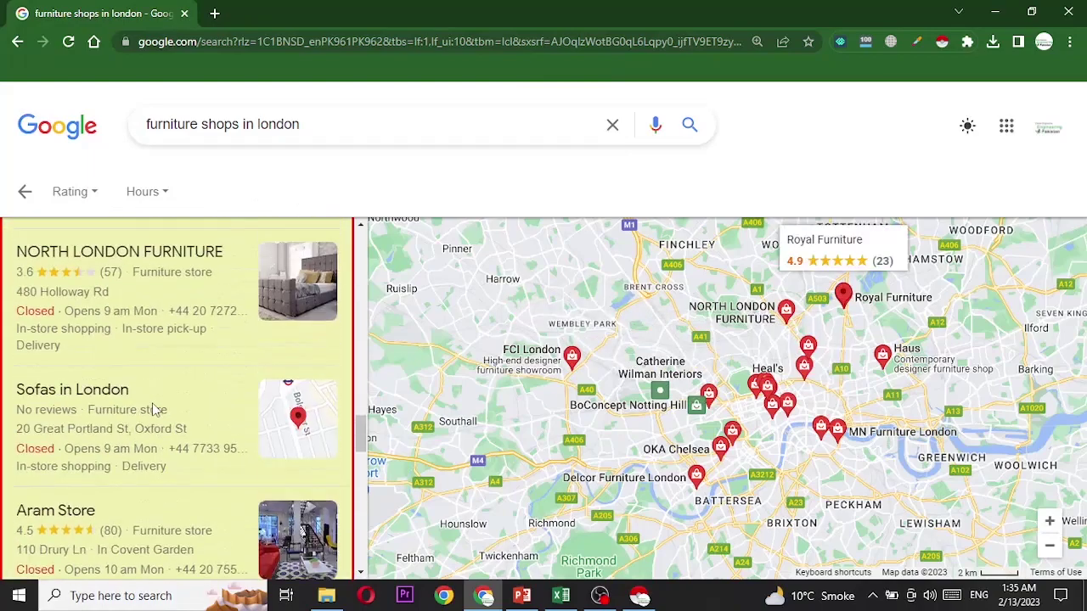
{"action": "scroll", "coordinate": [152, 403], "scroll_direction": "up", "scroll_amount": 5}
{"action": "scroll", "coordinate": [152, 403], "scroll_direction": "up", "scroll_amount": 5}
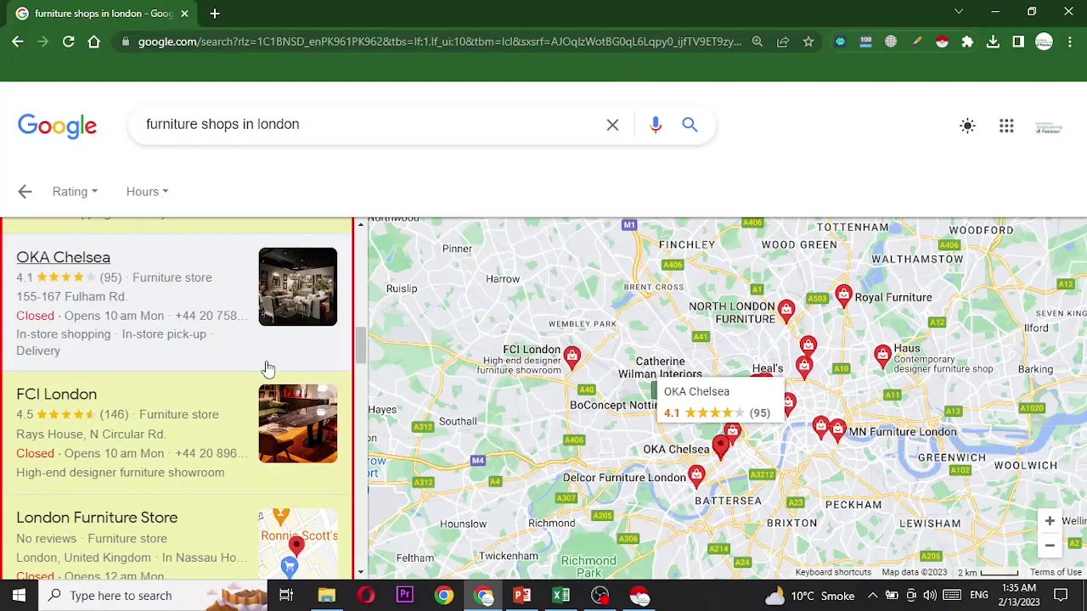
{"action": "scroll", "coordinate": [266, 367], "scroll_direction": "up", "scroll_amount": 5}
{"action": "scroll", "coordinate": [266, 367], "scroll_direction": "up", "scroll_amount": 5}
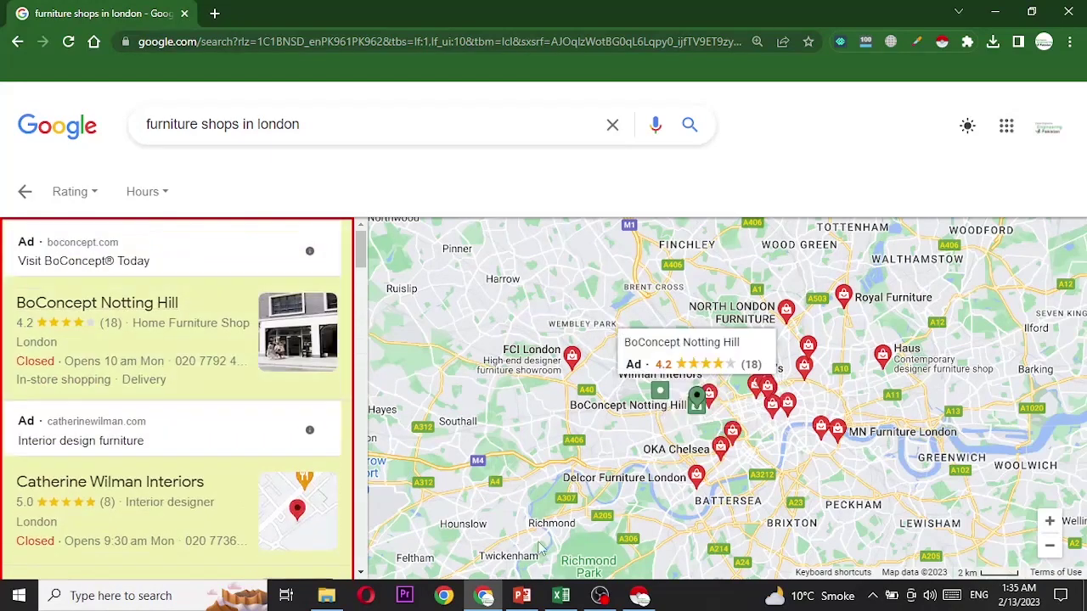
Copy all 23 scraped shop rows and put the scraper window away.
{"action": "left_click", "coordinate": [640, 596]}
{"action": "scroll", "coordinate": [234, 391], "scroll_direction": "down", "scroll_amount": 3}
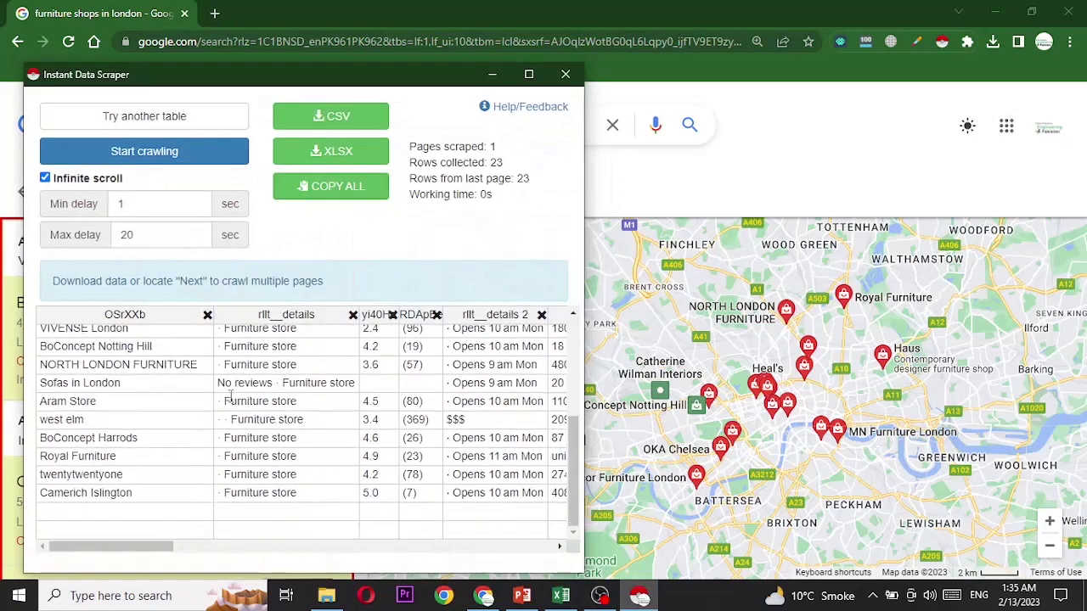
{"action": "scroll", "coordinate": [231, 399], "scroll_direction": "up", "scroll_amount": 2}
{"action": "scroll", "coordinate": [229, 401], "scroll_direction": "up", "scroll_amount": 2}
{"action": "scroll", "coordinate": [227, 404], "scroll_direction": "down", "scroll_amount": 3}
{"action": "scroll", "coordinate": [263, 396], "scroll_direction": "up", "scroll_amount": 2}
{"action": "scroll", "coordinate": [263, 396], "scroll_direction": "down", "scroll_amount": 1}
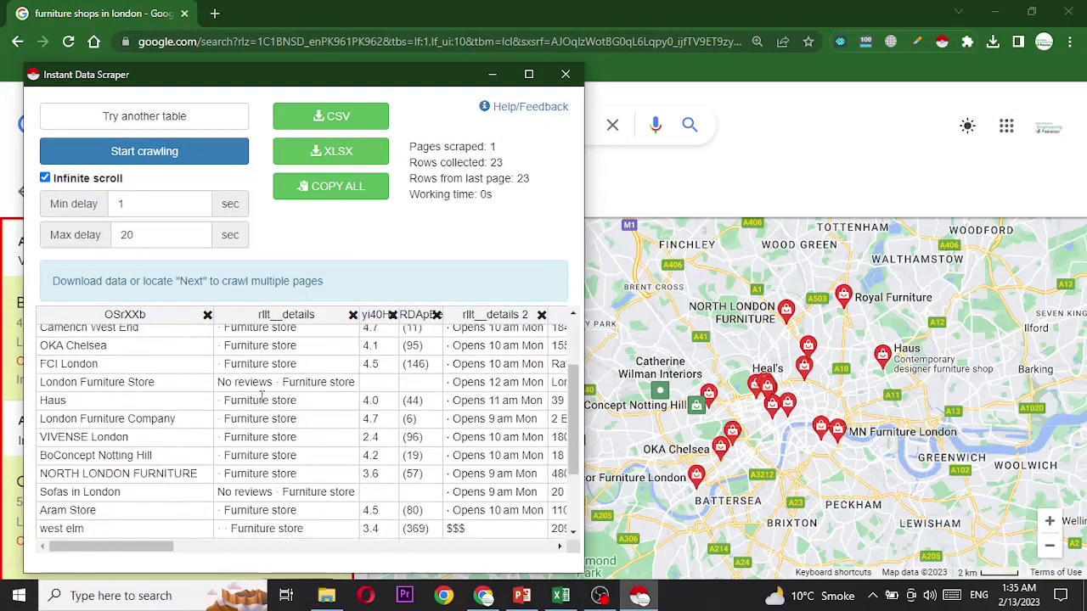
{"action": "scroll", "coordinate": [262, 396], "scroll_direction": "down", "scroll_amount": 1}
{"action": "scroll", "coordinate": [262, 396], "scroll_direction": "up", "scroll_amount": 3}
{"action": "left_click", "coordinate": [340, 185]}
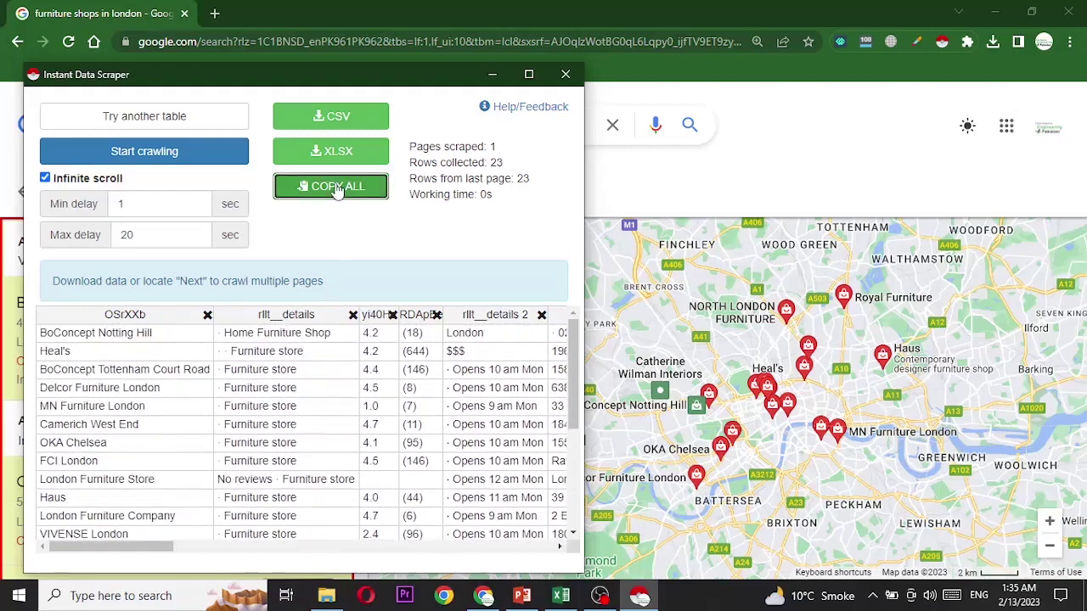
{"action": "left_click", "coordinate": [492, 74]}
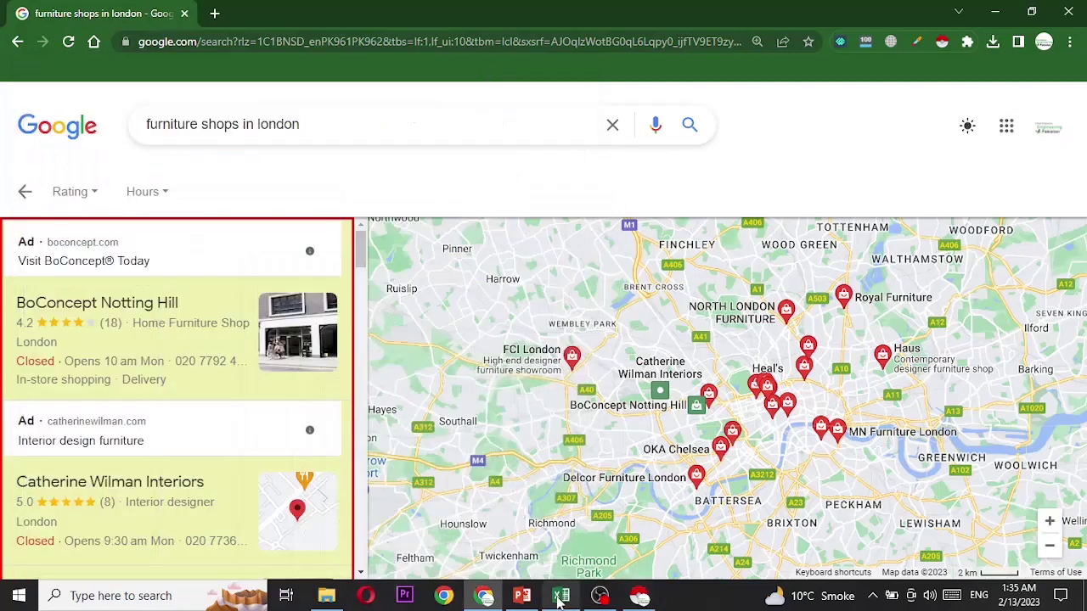
Paste the scraped shop data into the blank Excel workbook.
{"action": "left_click", "coordinate": [560, 595]}
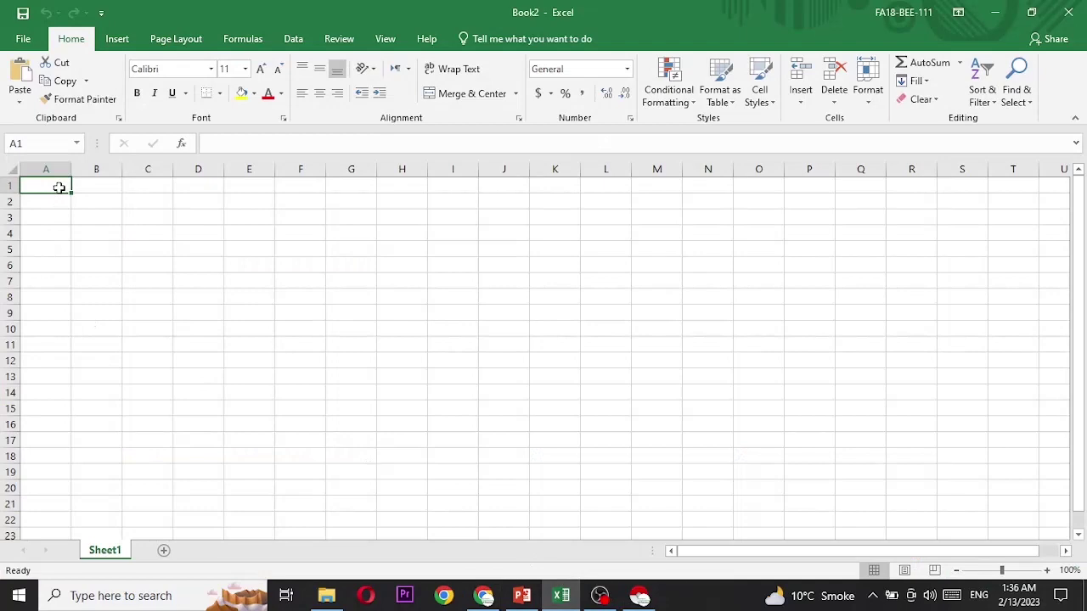
{"action": "key", "text": "ctrl+v"}
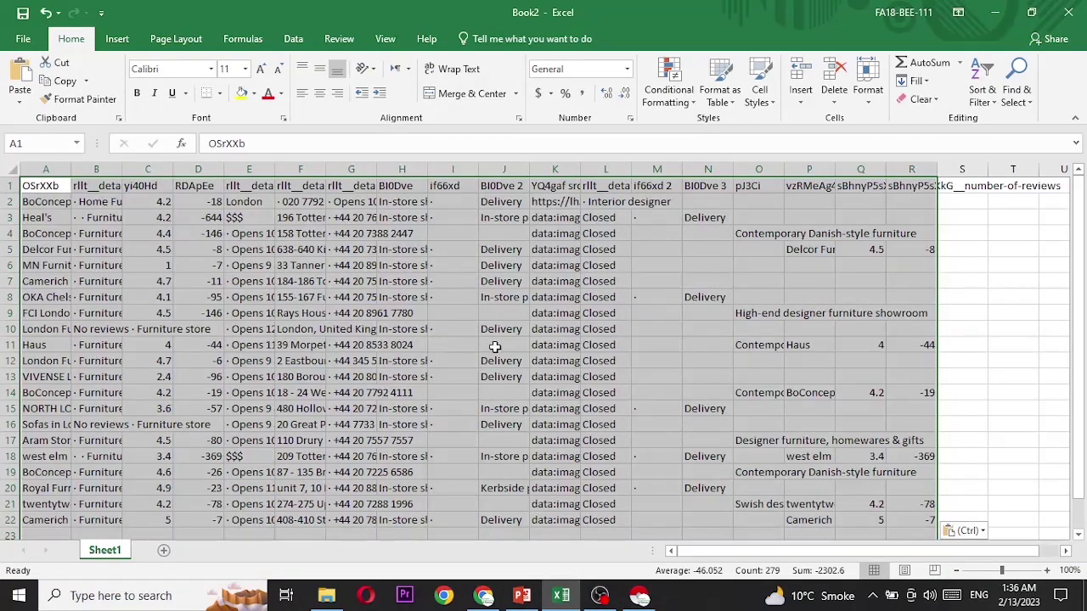
{"action": "scroll", "coordinate": [384, 428], "scroll_direction": "down", "scroll_amount": 4}
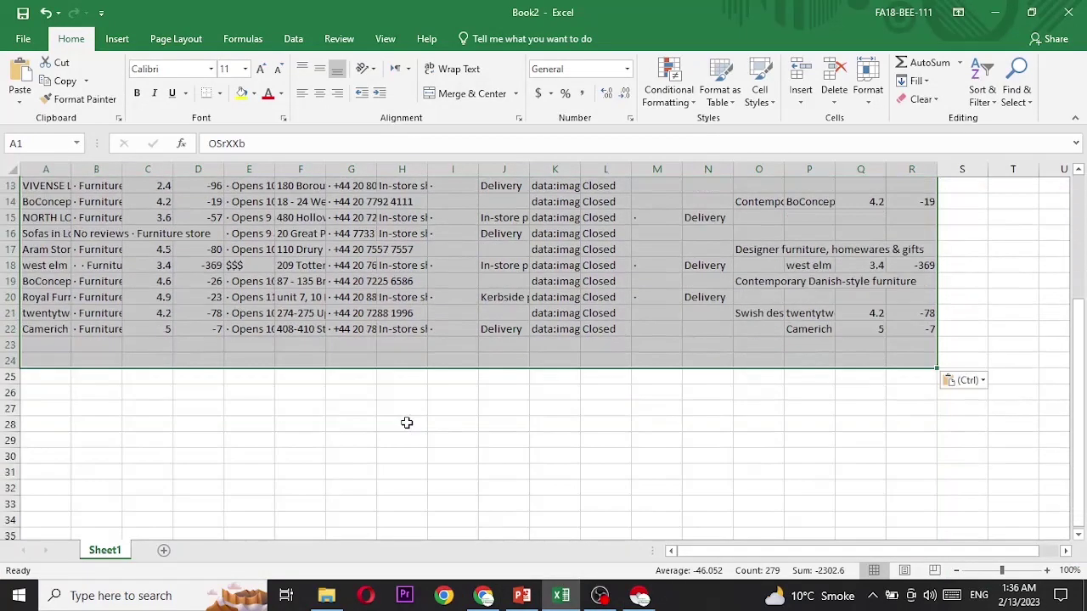
Select cell A23 for the next batch and return to the Google results.
{"action": "left_click", "coordinate": [547, 455]}
{"action": "left_click", "coordinate": [38, 341]}
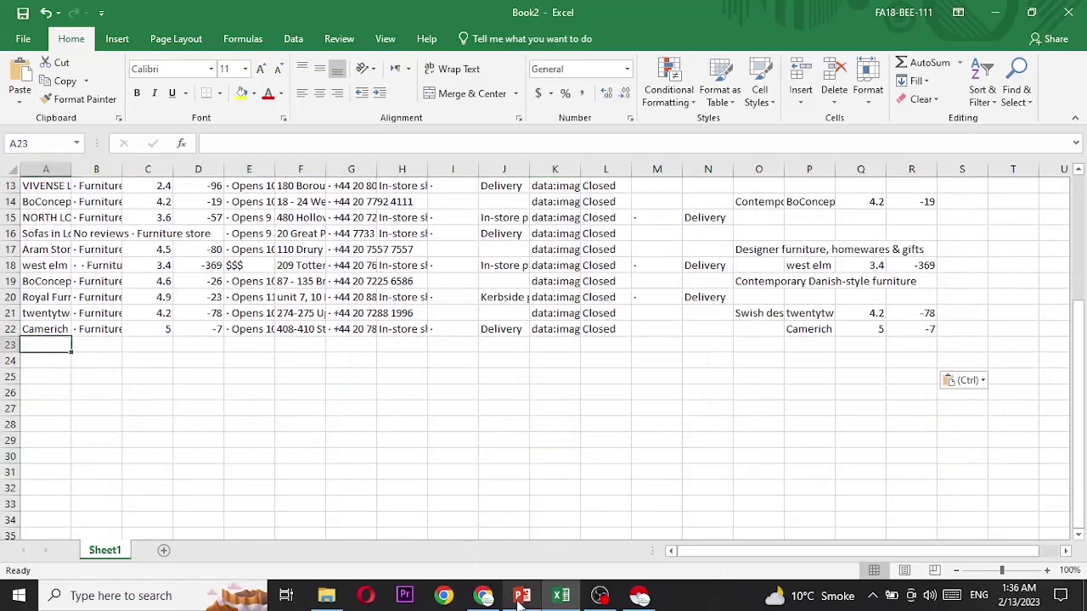
{"action": "left_click", "coordinate": [484, 597]}
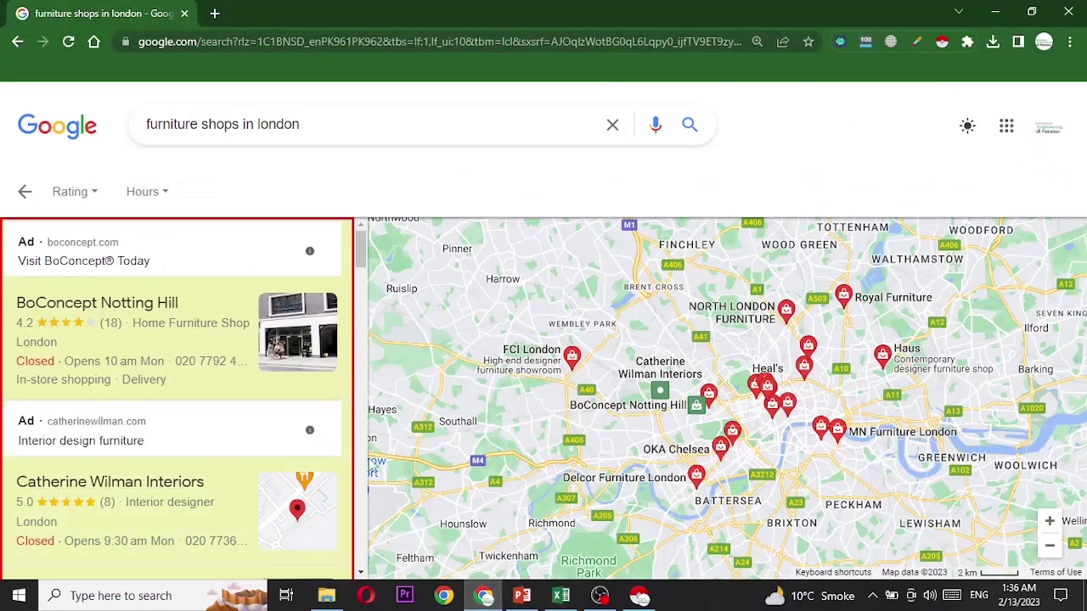
Close the leftover scraper window and open page 2 of the furniture shop results.
{"action": "left_click", "coordinate": [639, 597]}
{"action": "left_click", "coordinate": [565, 74]}
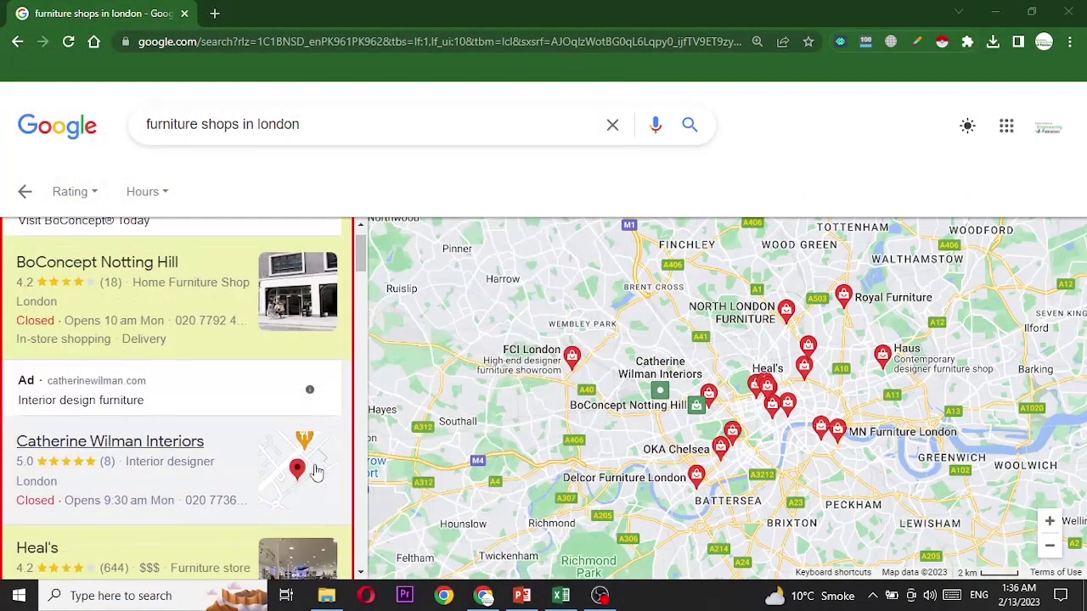
{"action": "scroll", "coordinate": [311, 468], "scroll_direction": "down", "scroll_amount": 5}
{"action": "scroll", "coordinate": [315, 471], "scroll_direction": "down", "scroll_amount": 5}
{"action": "scroll", "coordinate": [314, 471], "scroll_direction": "down", "scroll_amount": 5}
{"action": "scroll", "coordinate": [314, 469], "scroll_direction": "down", "scroll_amount": 5}
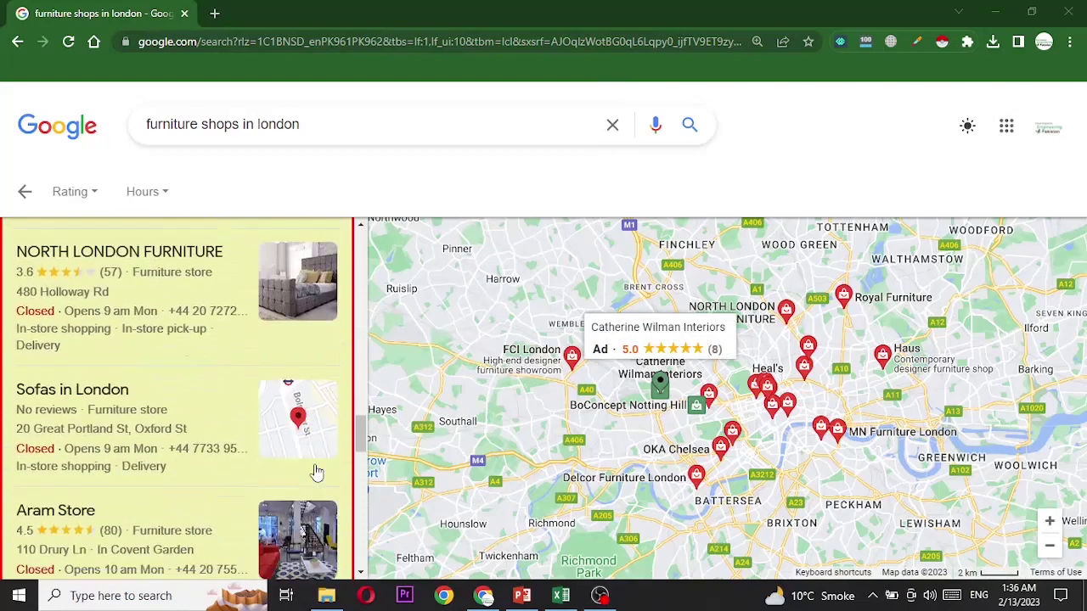
{"action": "scroll", "coordinate": [314, 469], "scroll_direction": "down", "scroll_amount": 5}
{"action": "scroll", "coordinate": [289, 469], "scroll_direction": "down", "scroll_amount": 5}
{"action": "scroll", "coordinate": [284, 470], "scroll_direction": "down", "scroll_amount": 3}
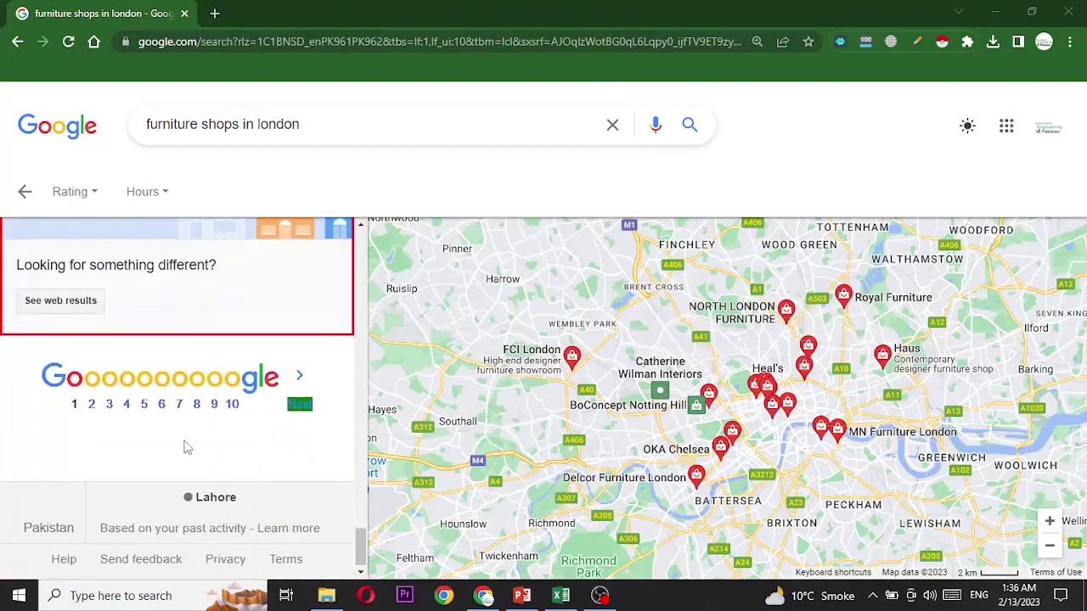
{"action": "left_click", "coordinate": [92, 405]}
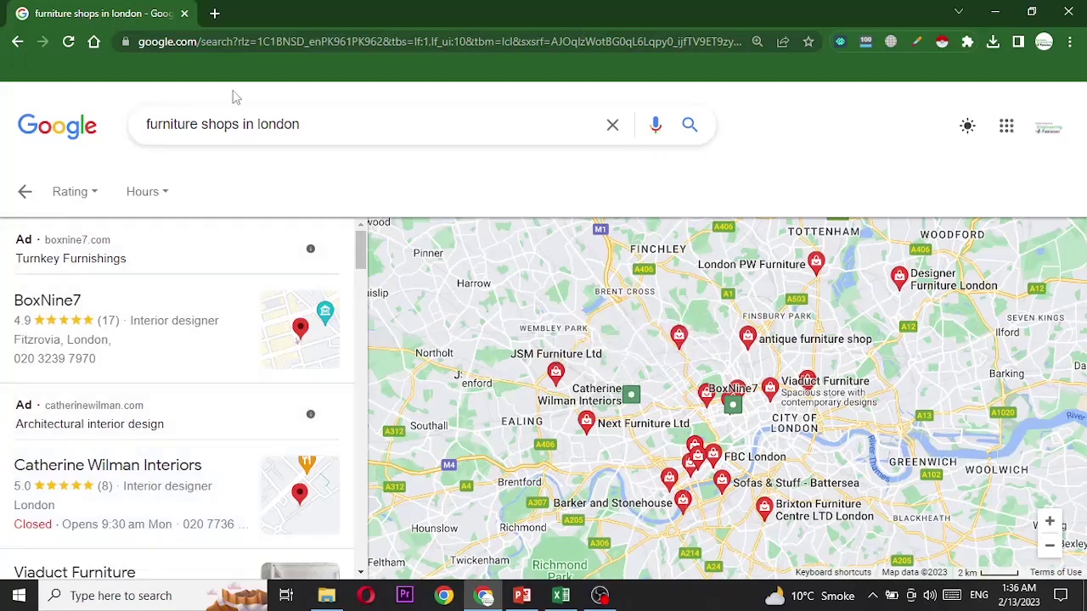
Scrape the 22 shops on results page 2 and copy all the rows.
{"action": "left_click", "coordinate": [943, 42]}
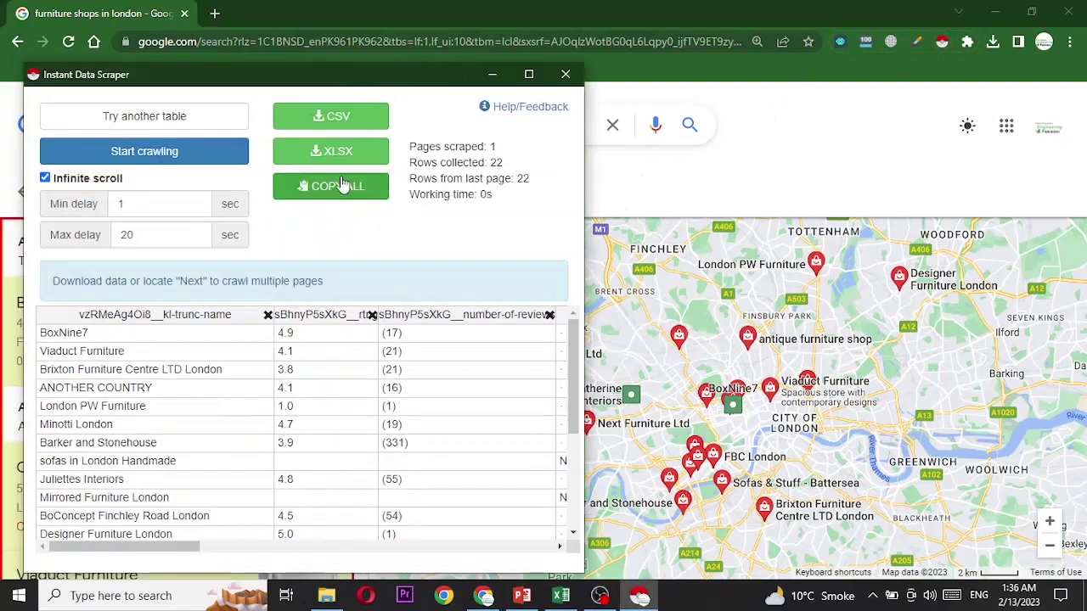
{"action": "left_click", "coordinate": [492, 74]}
{"action": "scroll", "coordinate": [164, 383], "scroll_direction": "down", "scroll_amount": 10}
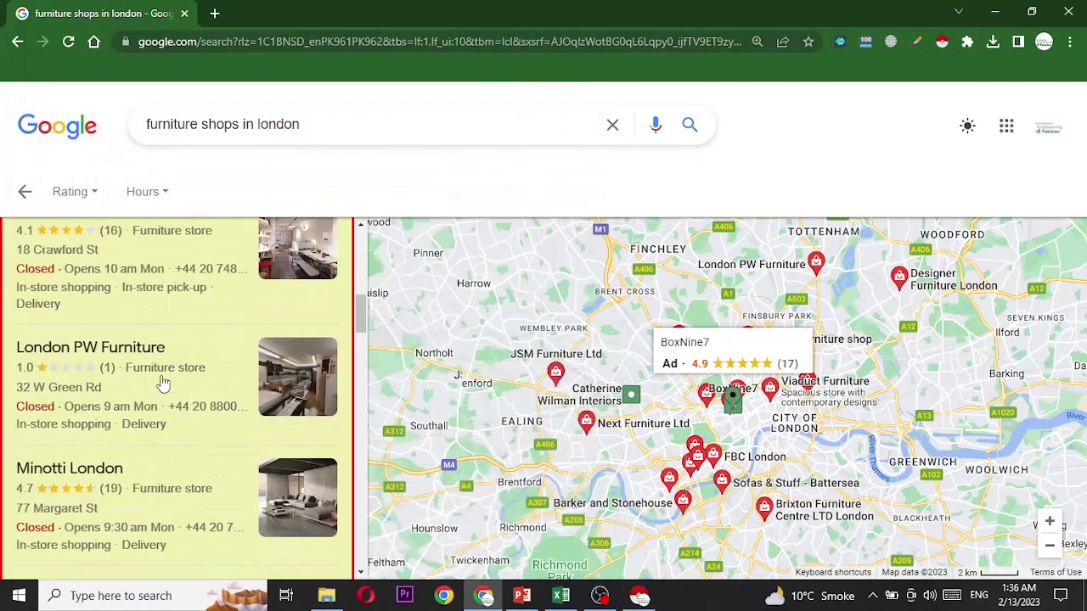
{"action": "scroll", "coordinate": [164, 384], "scroll_direction": "down", "scroll_amount": 10}
{"action": "scroll", "coordinate": [164, 384], "scroll_direction": "down", "scroll_amount": 10}
{"action": "scroll", "coordinate": [164, 384], "scroll_direction": "down", "scroll_amount": 5}
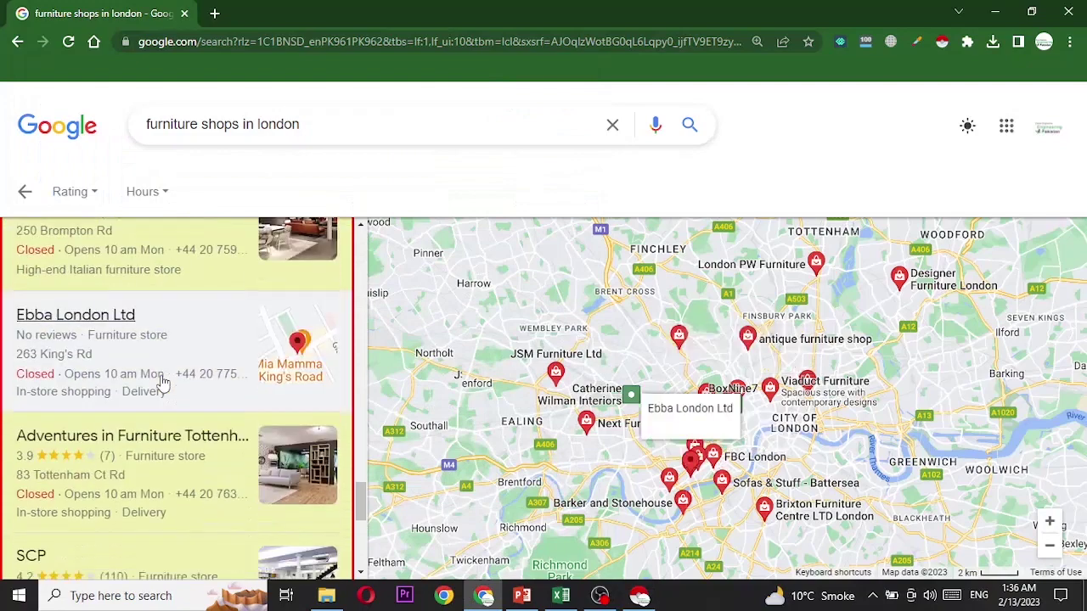
{"action": "scroll", "coordinate": [164, 384], "scroll_direction": "down", "scroll_amount": 5}
{"action": "scroll", "coordinate": [164, 384], "scroll_direction": "up", "scroll_amount": 5}
{"action": "scroll", "coordinate": [164, 384], "scroll_direction": "up", "scroll_amount": 5}
{"action": "scroll", "coordinate": [164, 383], "scroll_direction": "up", "scroll_amount": 5}
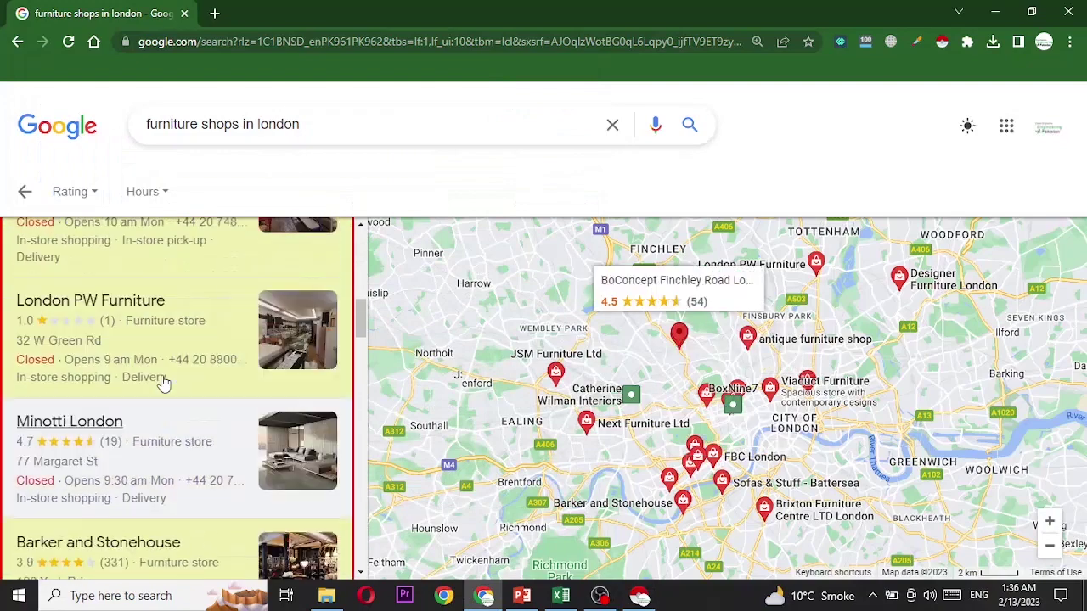
{"action": "scroll", "coordinate": [164, 383], "scroll_direction": "up", "scroll_amount": 5}
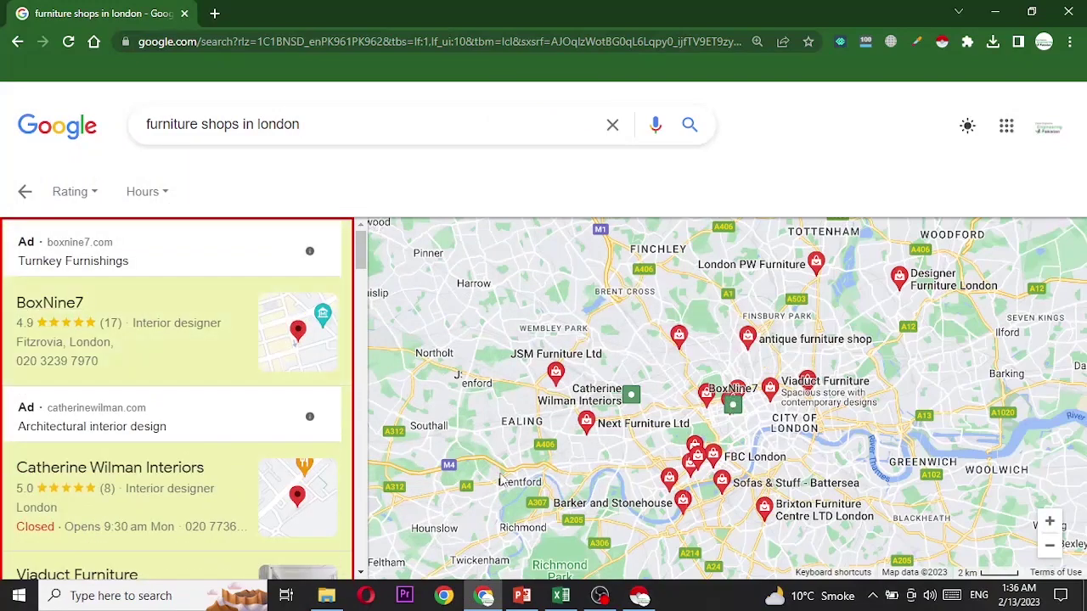
{"action": "left_click", "coordinate": [639, 595]}
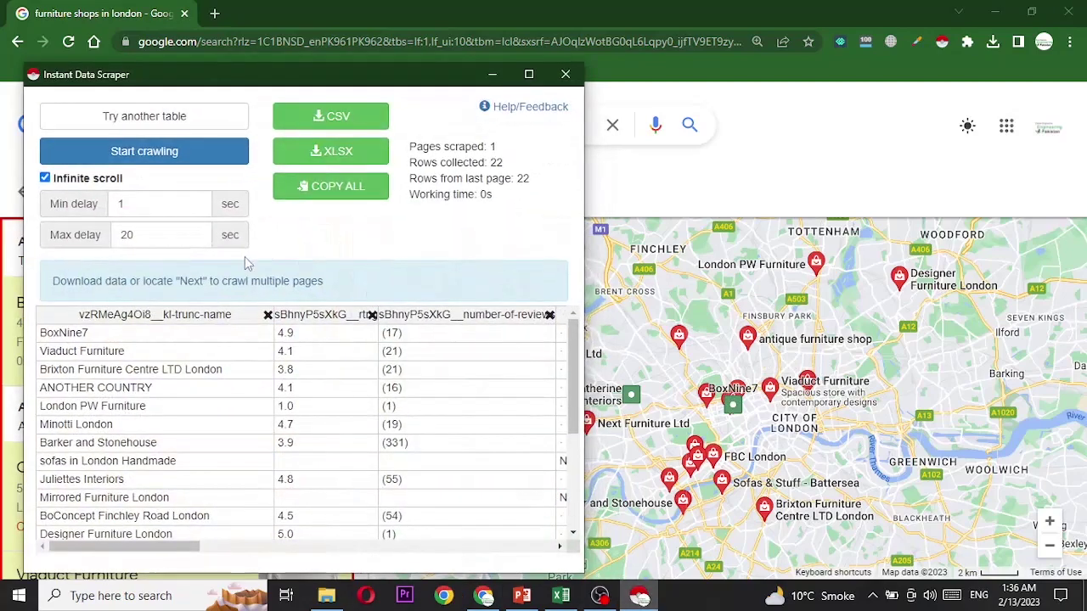
{"action": "left_click", "coordinate": [315, 195]}
Paste the page-2 shop rows into Book2 starting at cell A23.
{"action": "left_click", "coordinate": [561, 596]}
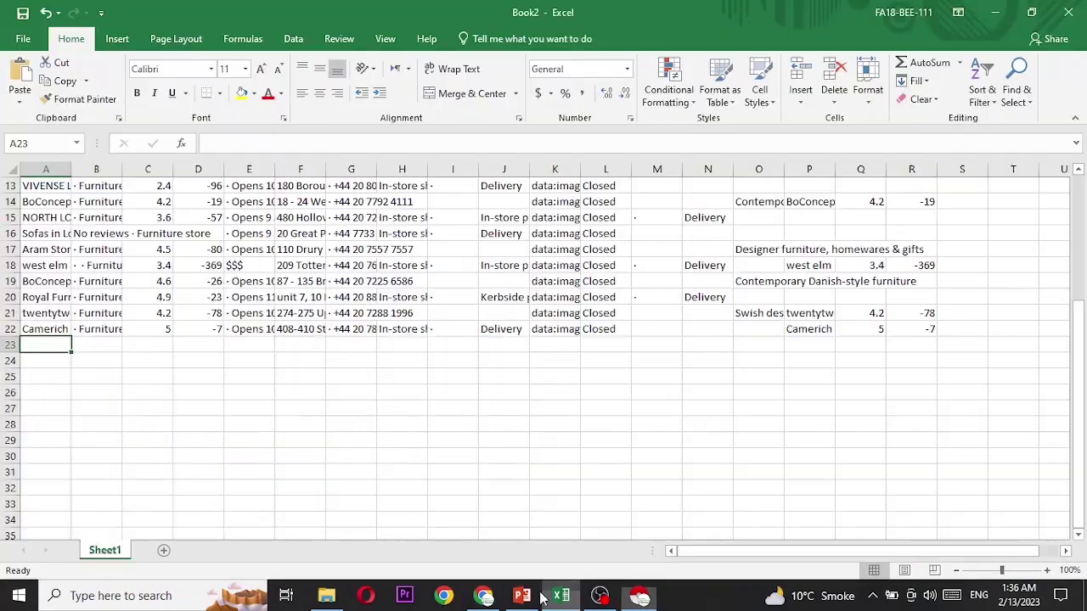
{"action": "key", "text": "ctrl+v"}
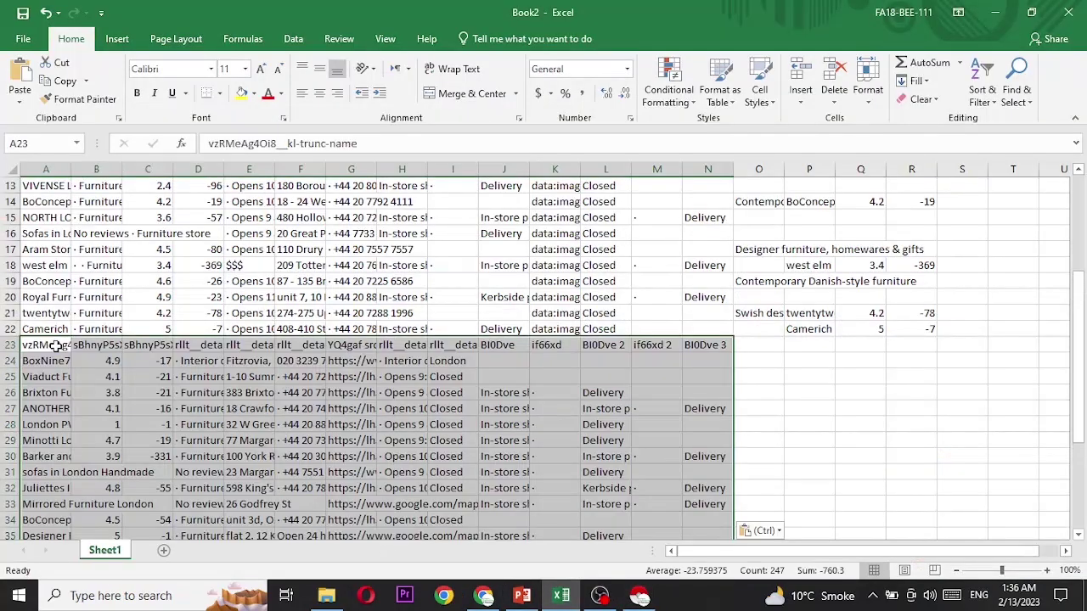
{"action": "scroll", "coordinate": [416, 471], "scroll_direction": "down", "scroll_amount": 3}
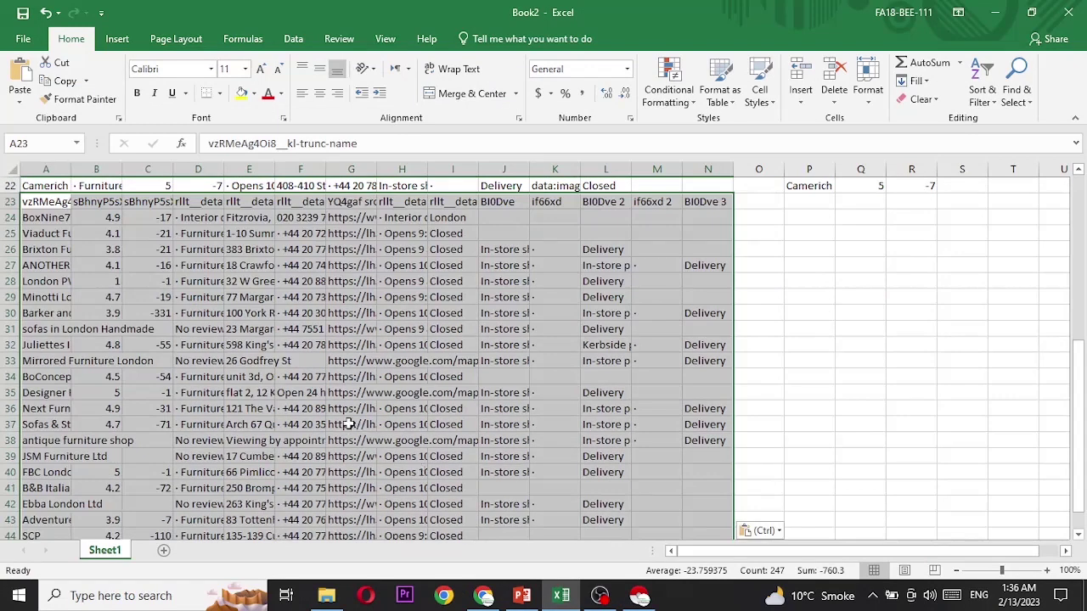
{"action": "scroll", "coordinate": [348, 424], "scroll_direction": "up", "scroll_amount": 2}
{"action": "scroll", "coordinate": [348, 424], "scroll_direction": "up", "scroll_amount": 1}
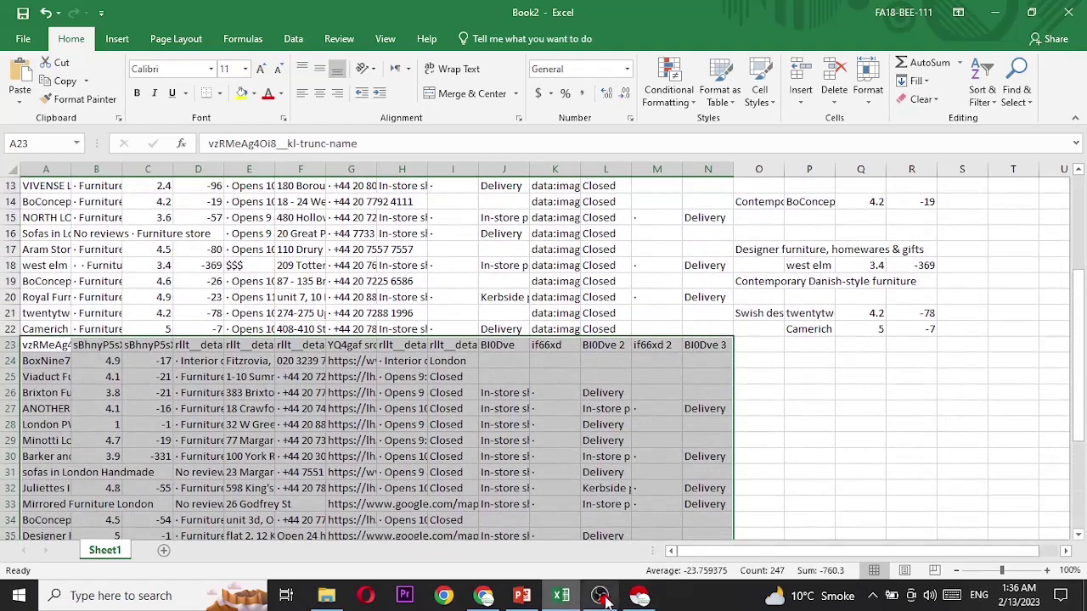
Close the old scraper window and open page 3 of the Google results.
{"action": "left_click", "coordinate": [639, 599]}
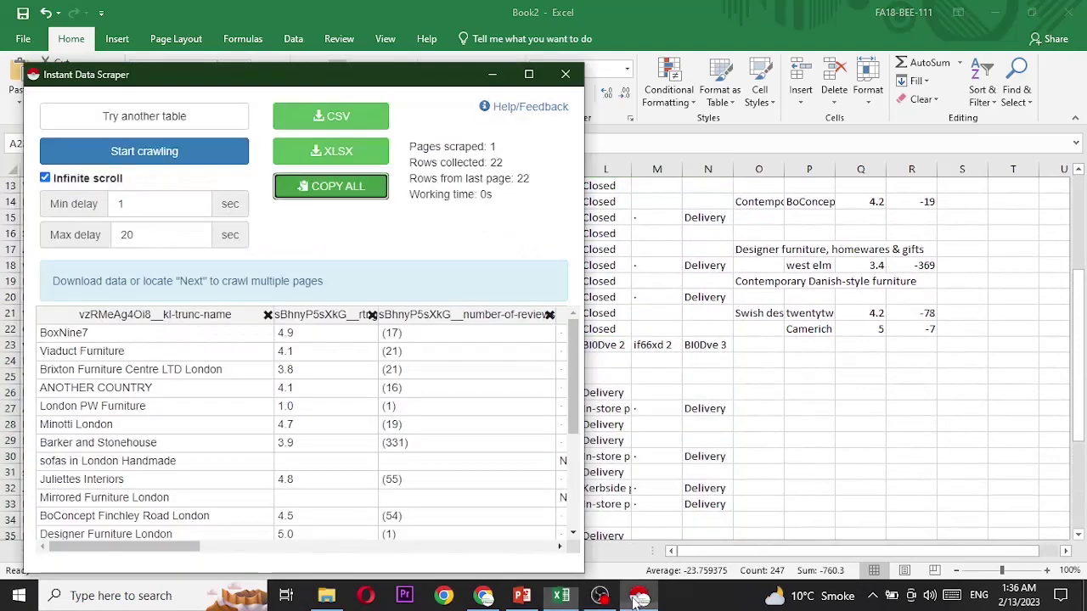
{"action": "left_click", "coordinate": [567, 75]}
{"action": "left_click", "coordinate": [483, 595]}
{"action": "scroll", "coordinate": [159, 439], "scroll_direction": "down", "scroll_amount": 5}
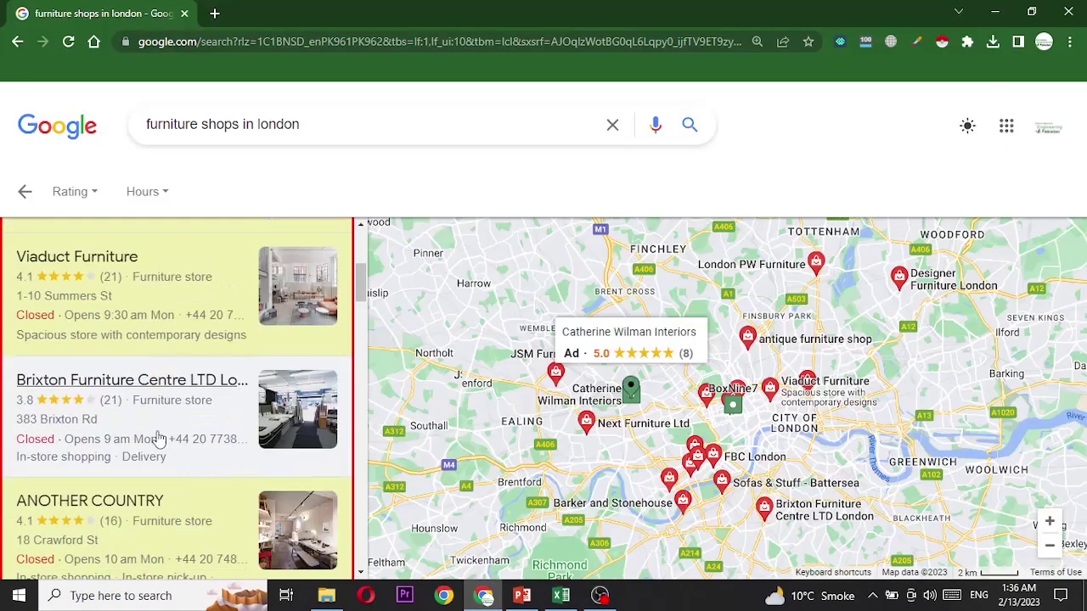
{"action": "scroll", "coordinate": [158, 439], "scroll_direction": "down", "scroll_amount": 10}
{"action": "scroll", "coordinate": [159, 439], "scroll_direction": "down", "scroll_amount": 8}
{"action": "scroll", "coordinate": [159, 439], "scroll_direction": "down", "scroll_amount": 5}
{"action": "scroll", "coordinate": [159, 439], "scroll_direction": "down", "scroll_amount": 5}
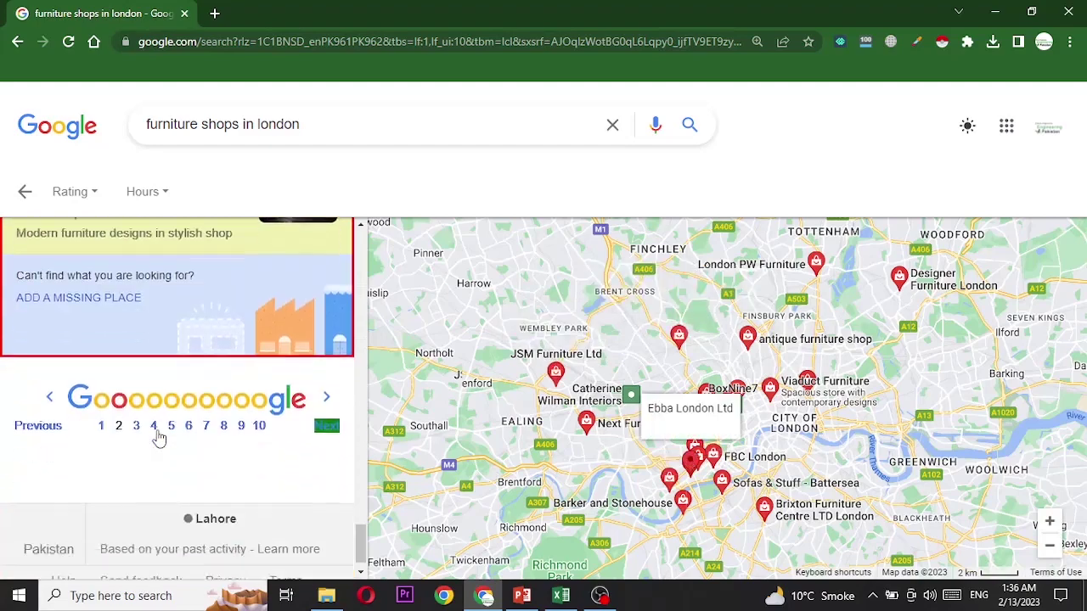
{"action": "scroll", "coordinate": [158, 437], "scroll_direction": "down", "scroll_amount": 1}
{"action": "left_click", "coordinate": [135, 398]}
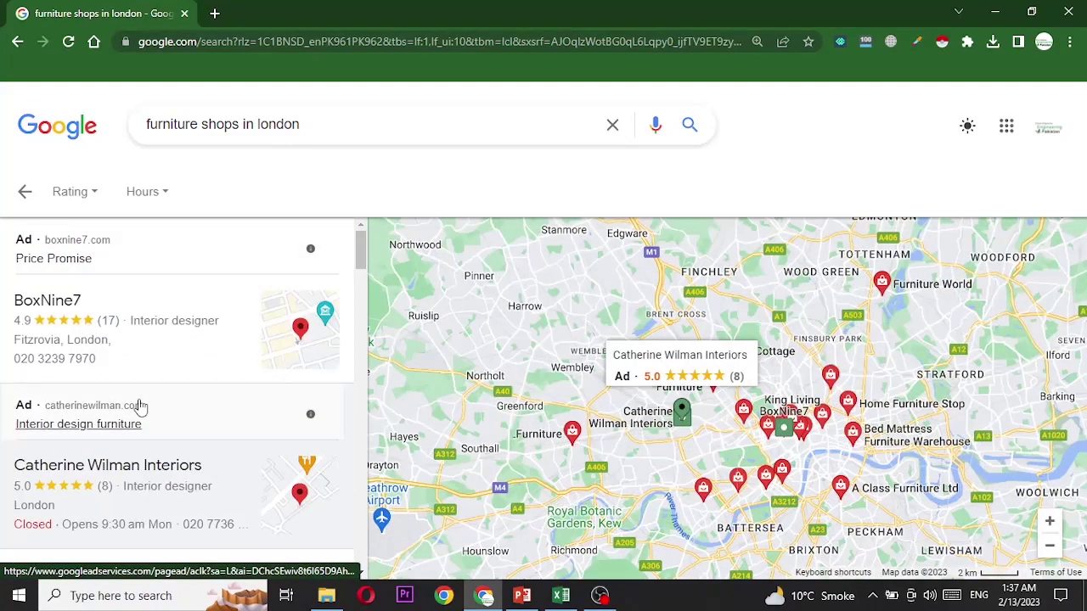
Scrape the 22 shops on page 3, copy all rows and return to Excel.
{"action": "left_click", "coordinate": [942, 42]}
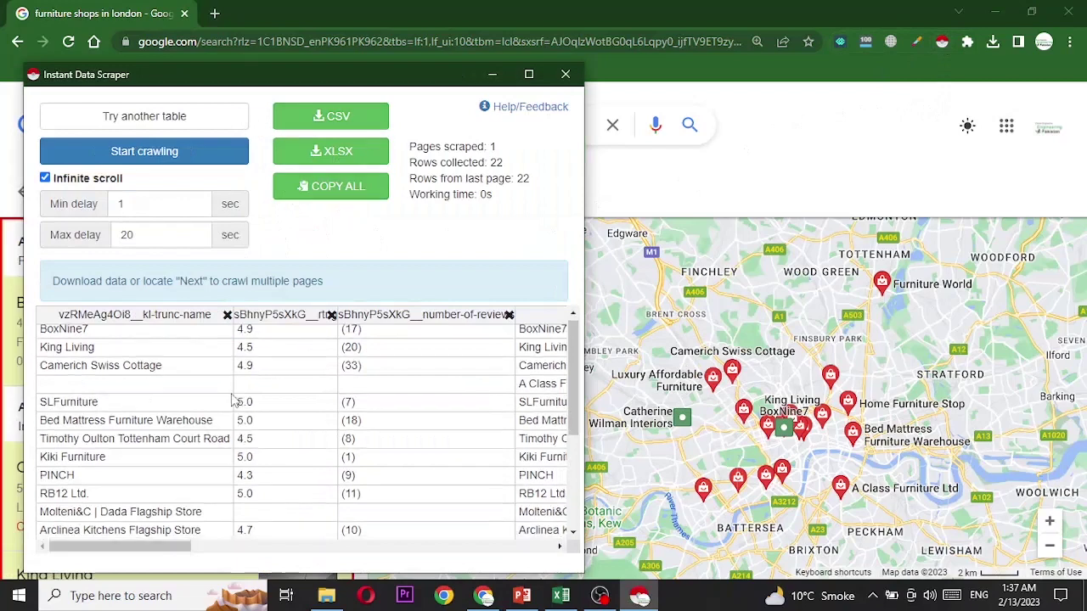
{"action": "scroll", "coordinate": [234, 399], "scroll_direction": "down", "scroll_amount": 3}
{"action": "scroll", "coordinate": [255, 382], "scroll_direction": "up", "scroll_amount": 3}
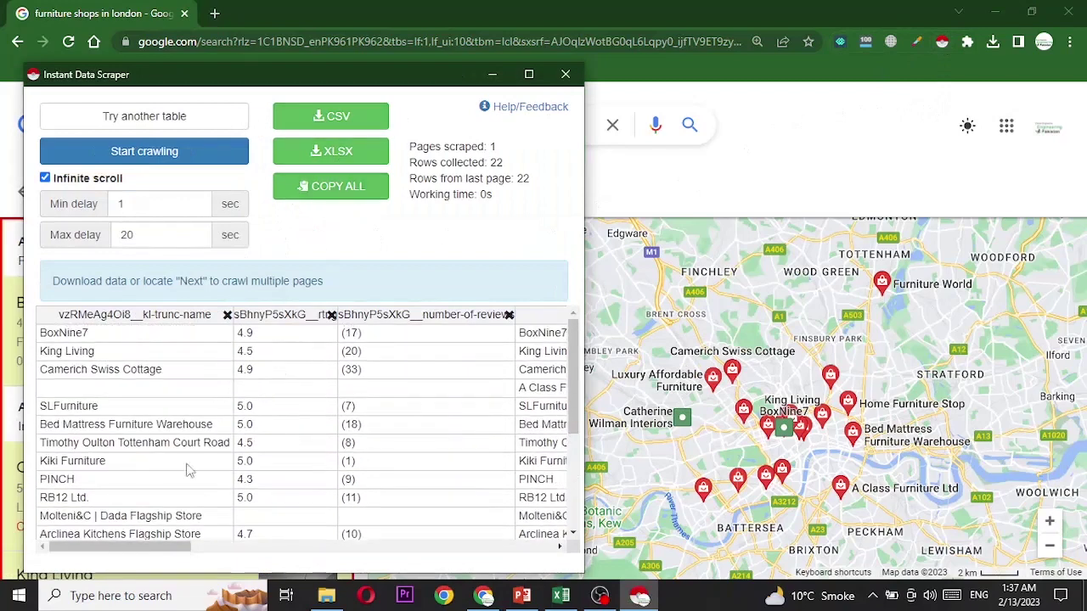
{"action": "left_click", "coordinate": [344, 193]}
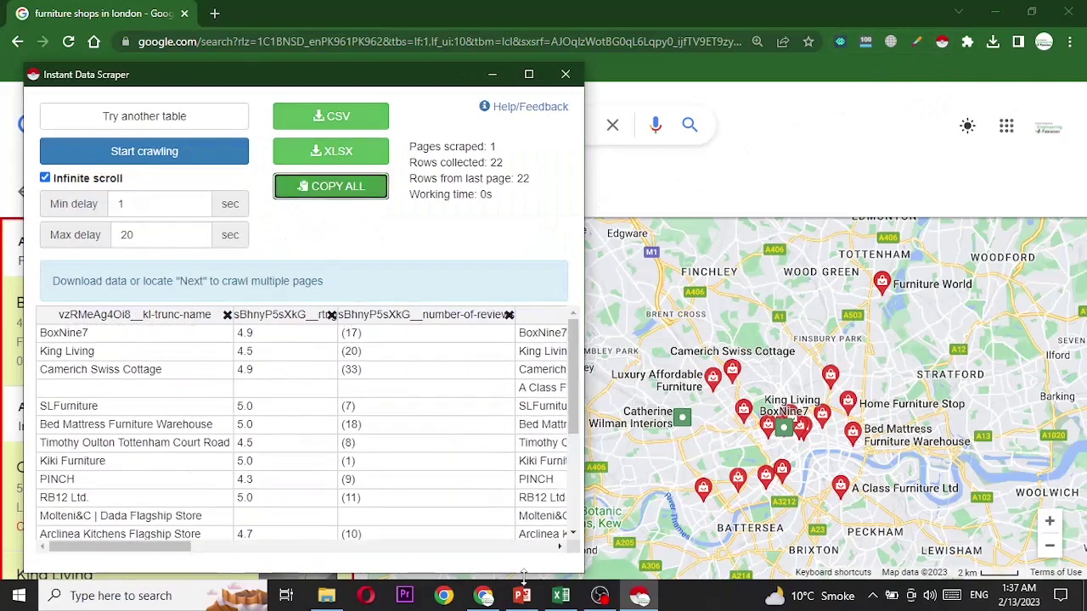
{"action": "left_click", "coordinate": [560, 595]}
{"action": "key", "text": "ctrl+v"}
{"action": "scroll", "coordinate": [640, 443], "scroll_direction": "down", "scroll_amount": 3}
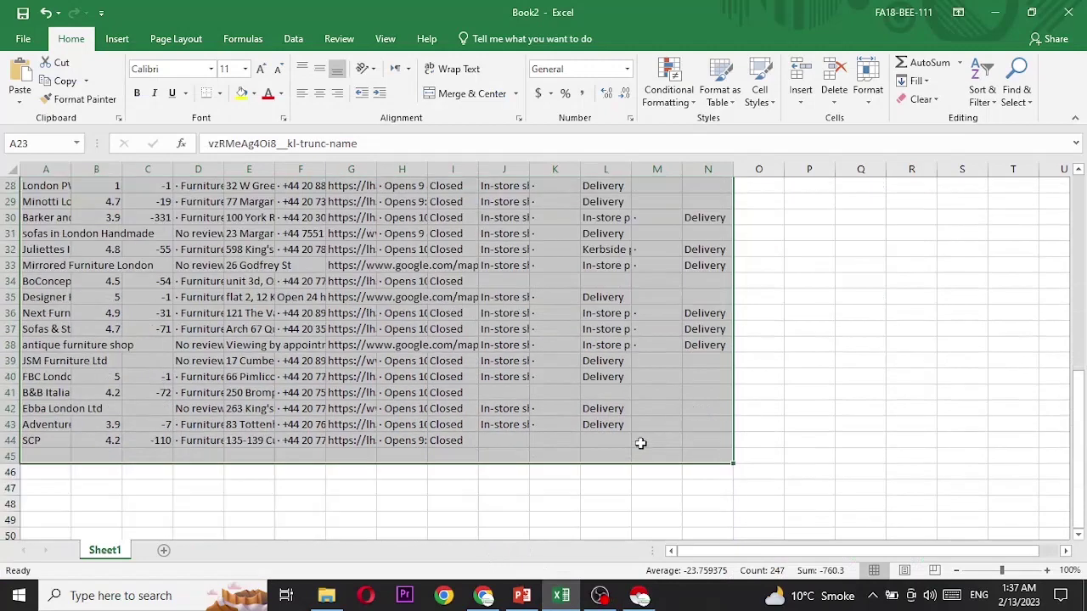
Paste the page-3 shops at cell A45, filling rows 45–66, then return to the top.
{"action": "left_click", "coordinate": [34, 473]}
{"action": "left_click", "coordinate": [68, 459]}
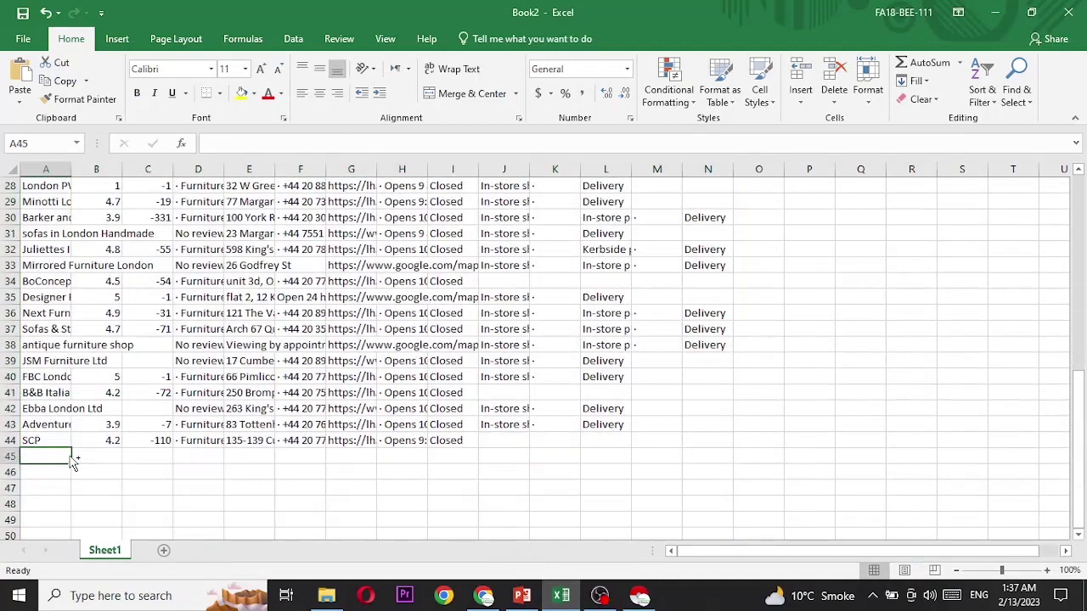
{"action": "key", "text": "ctrl+v"}
{"action": "scroll", "coordinate": [416, 474], "scroll_direction": "down", "scroll_amount": 5}
{"action": "scroll", "coordinate": [507, 474], "scroll_direction": "down", "scroll_amount": 6}
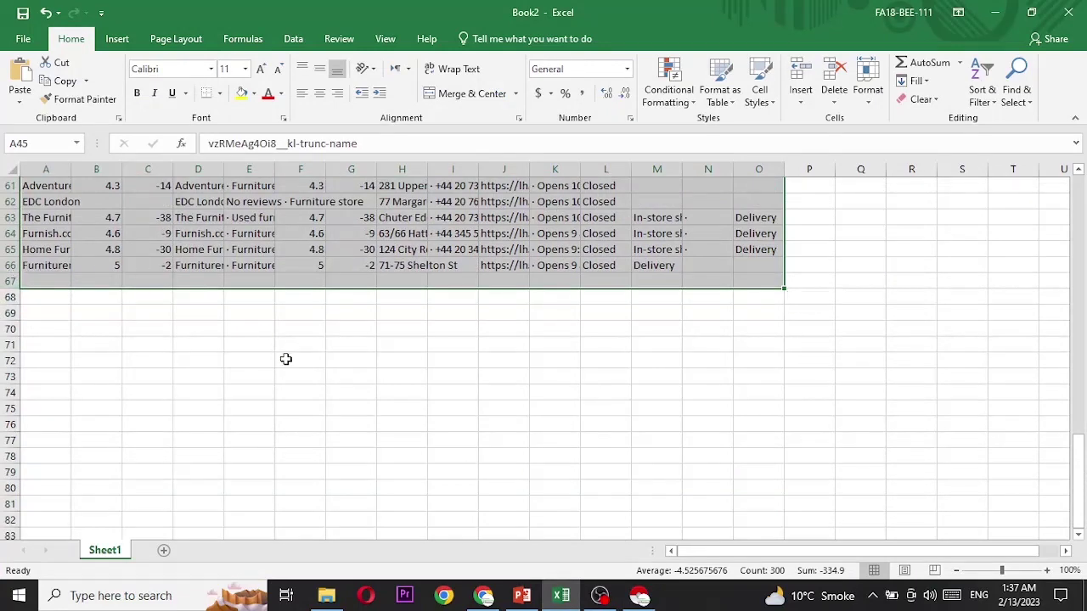
{"action": "scroll", "coordinate": [286, 360], "scroll_direction": "up", "scroll_amount": 5}
{"action": "scroll", "coordinate": [286, 360], "scroll_direction": "up", "scroll_amount": 2}
{"action": "scroll", "coordinate": [286, 360], "scroll_direction": "up", "scroll_amount": 4}
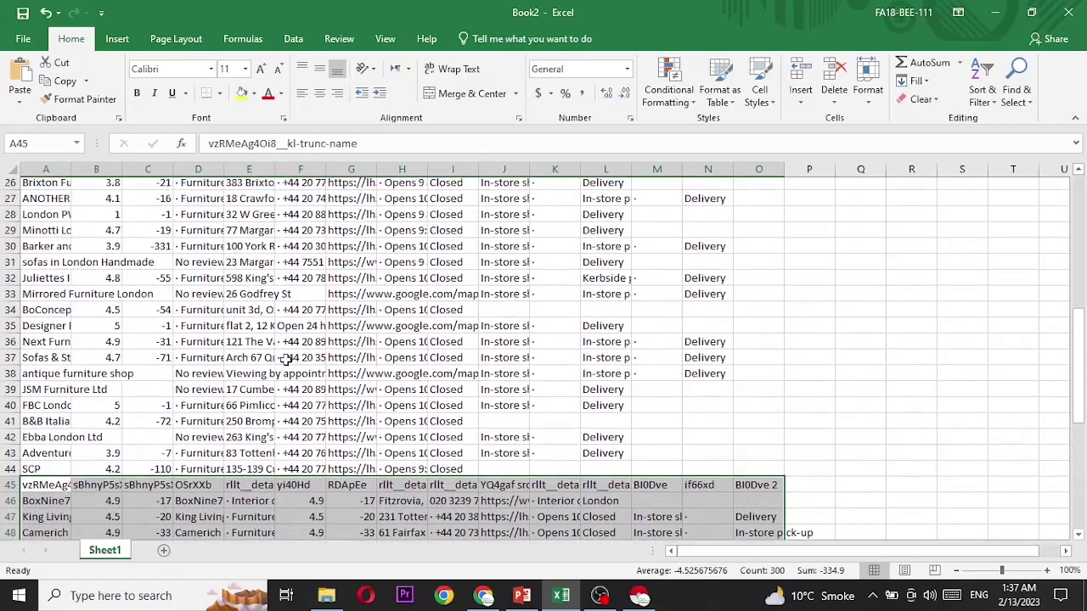
{"action": "scroll", "coordinate": [286, 360], "scroll_direction": "up", "scroll_amount": 3}
{"action": "scroll", "coordinate": [286, 360], "scroll_direction": "up", "scroll_amount": 5}
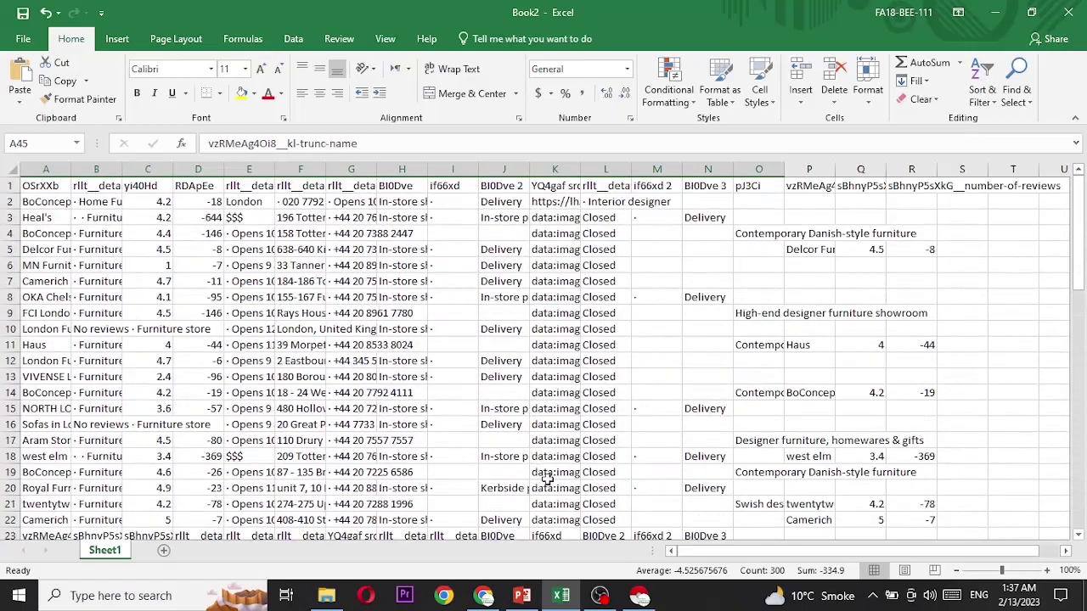
Go back to the Google London furniture results and scroll down through them.
{"action": "left_click", "coordinate": [483, 595]}
{"action": "scroll", "coordinate": [153, 394], "scroll_direction": "down", "scroll_amount": 5}
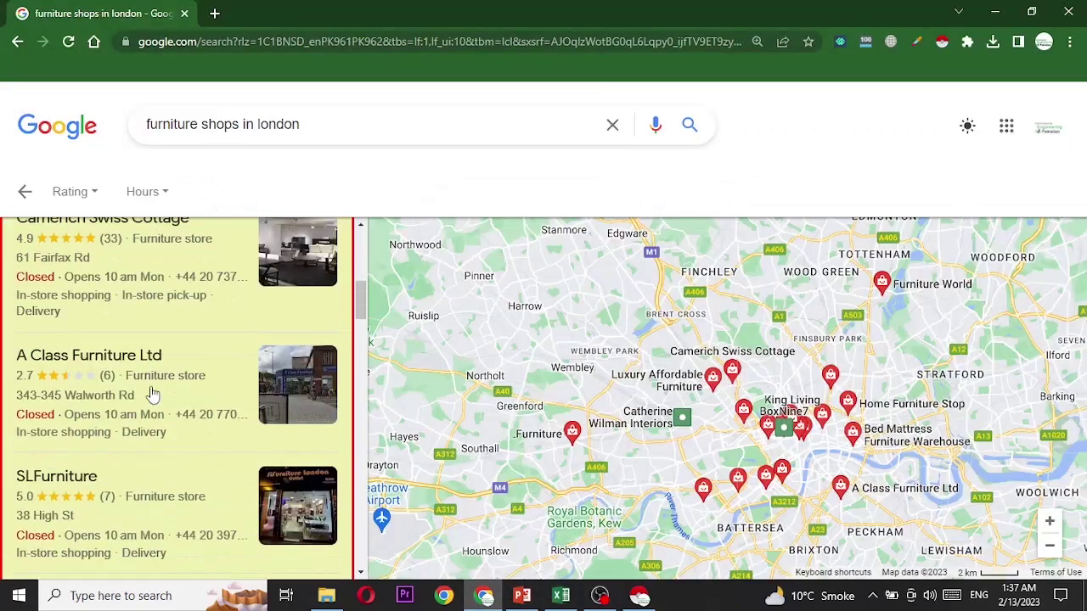
{"action": "scroll", "coordinate": [153, 394], "scroll_direction": "down", "scroll_amount": 5}
{"action": "scroll", "coordinate": [153, 394], "scroll_direction": "down", "scroll_amount": 5}
{"action": "scroll", "coordinate": [153, 394], "scroll_direction": "down", "scroll_amount": 5}
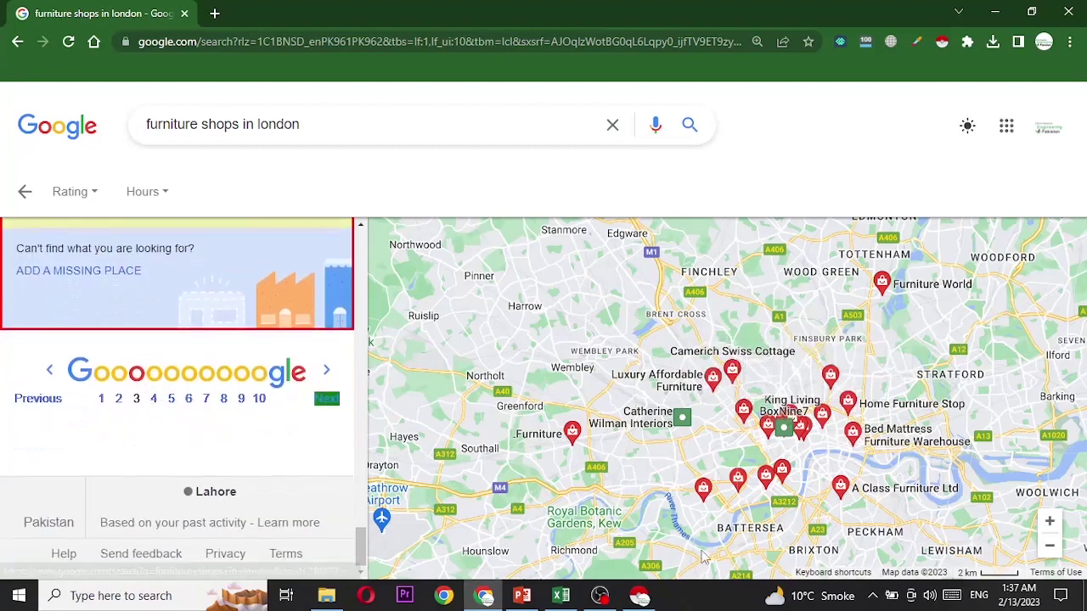
Close the old Instant Data Scraper window and switch back to the Book2 workbook.
{"action": "left_click", "coordinate": [639, 596]}
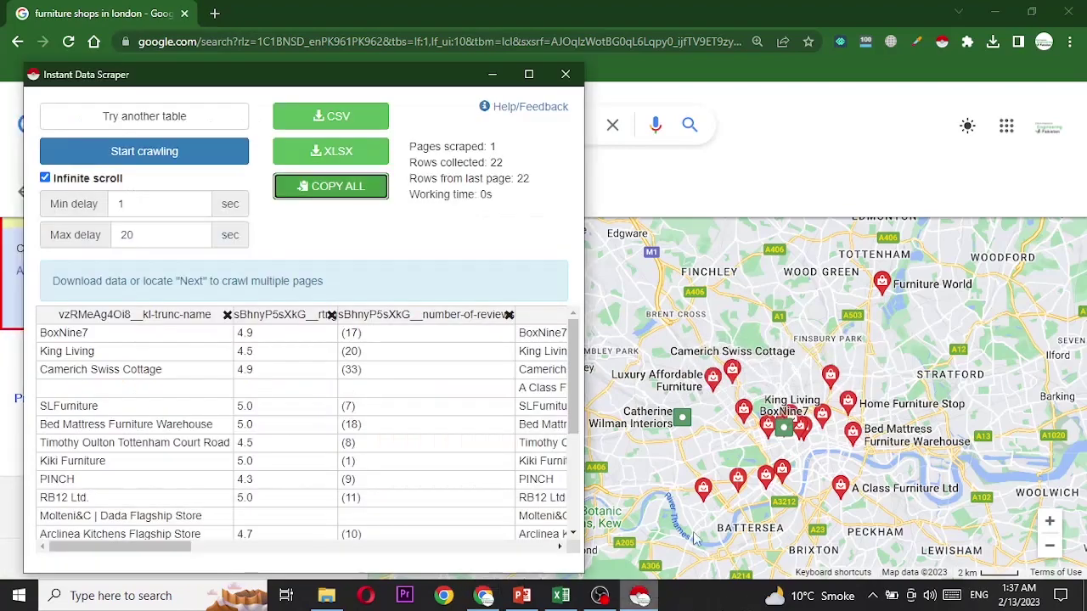
{"action": "left_click", "coordinate": [563, 76]}
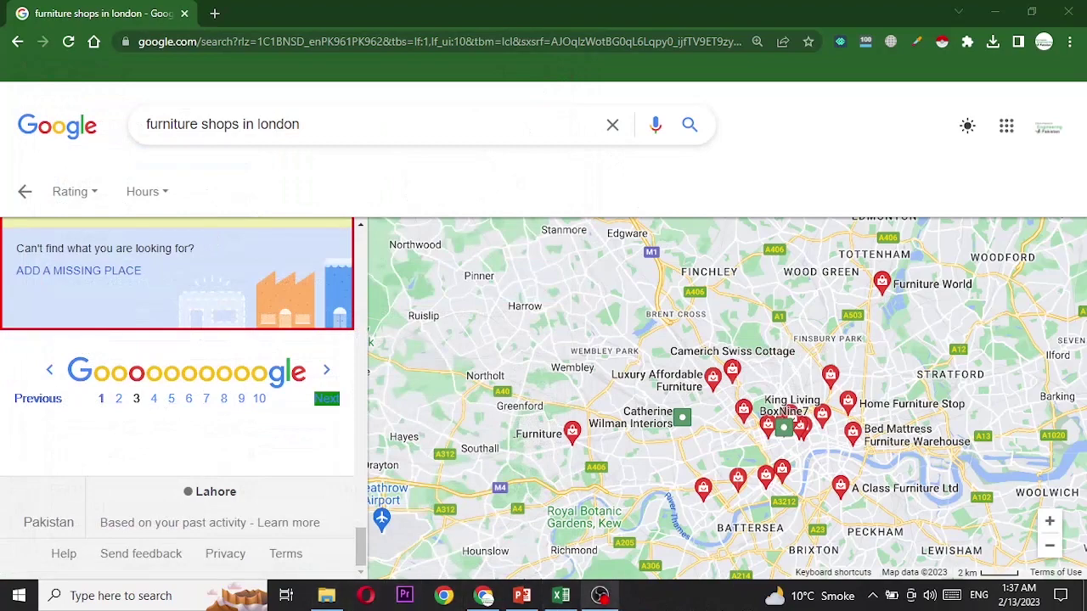
{"action": "left_click", "coordinate": [560, 595]}
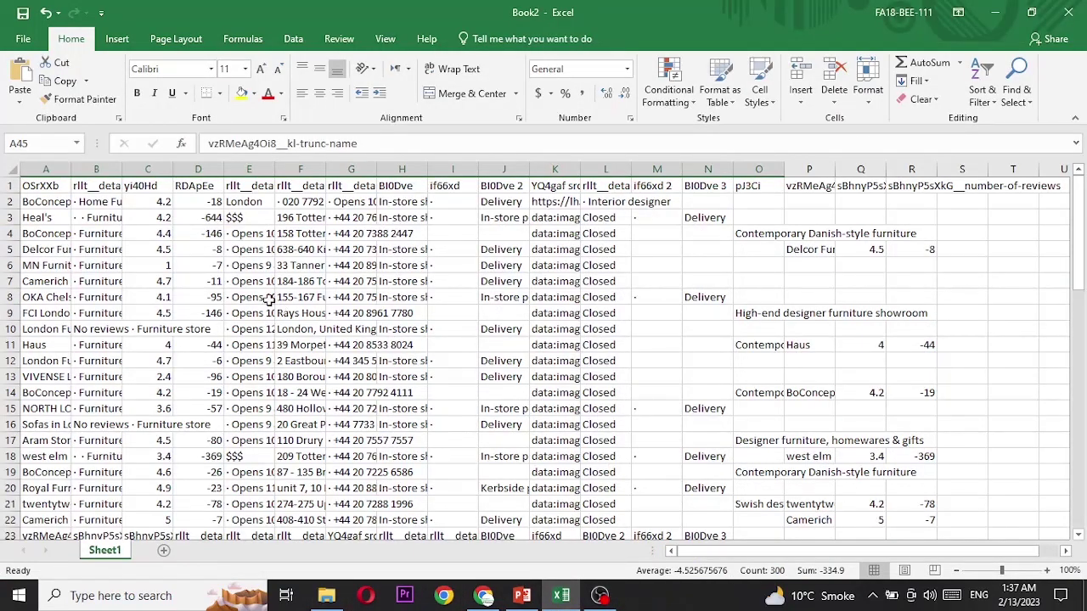
AutoFit columns A through E to fit shop names, store types, numbers and opening hours.
{"action": "double_click", "coordinate": [73, 172]}
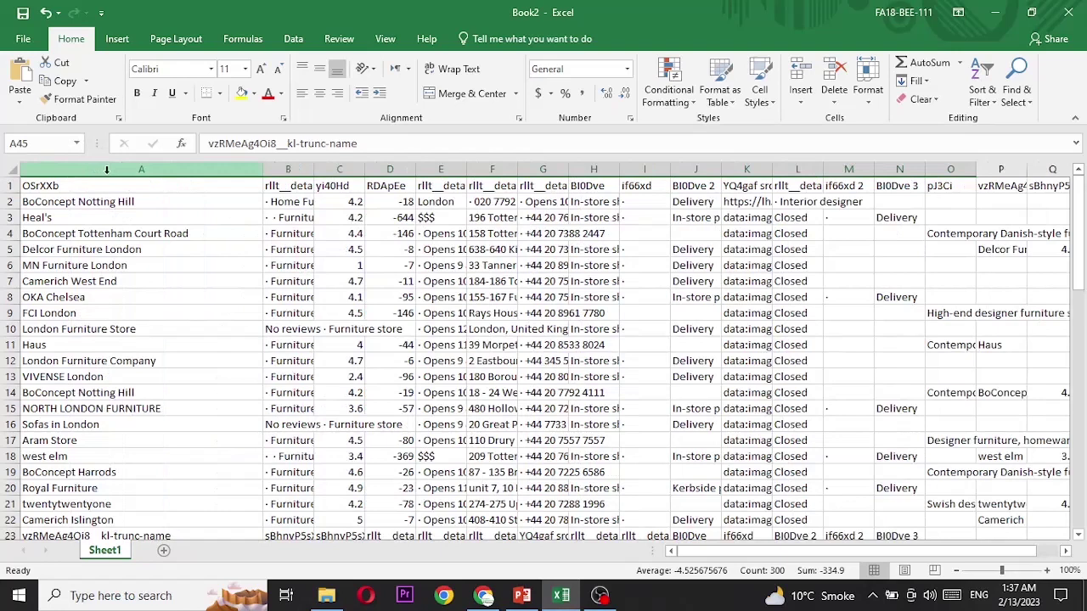
{"action": "double_click", "coordinate": [314, 169]}
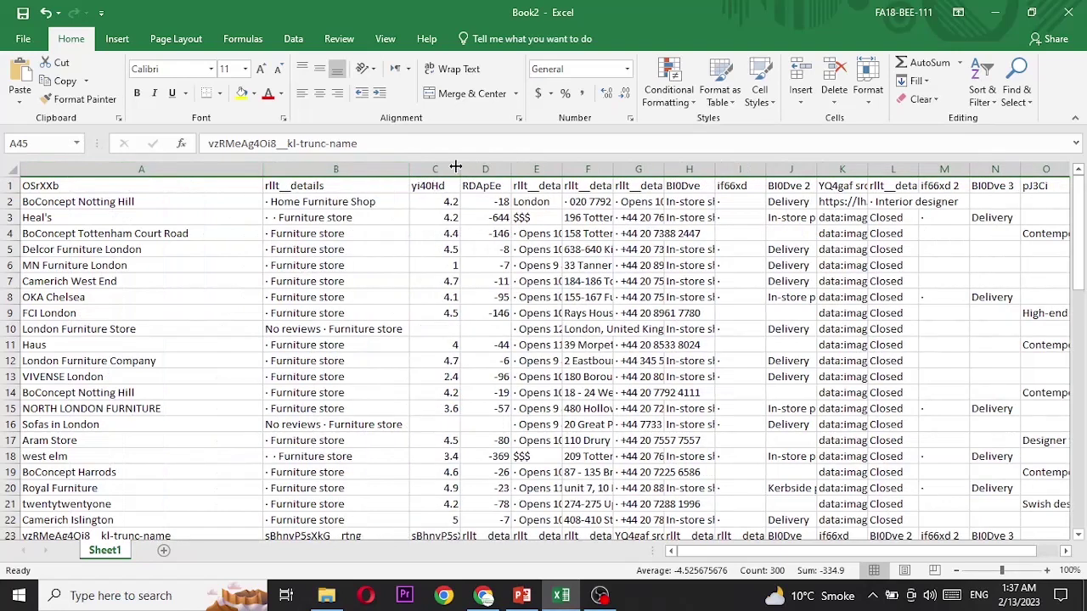
{"action": "double_click", "coordinate": [460, 169]}
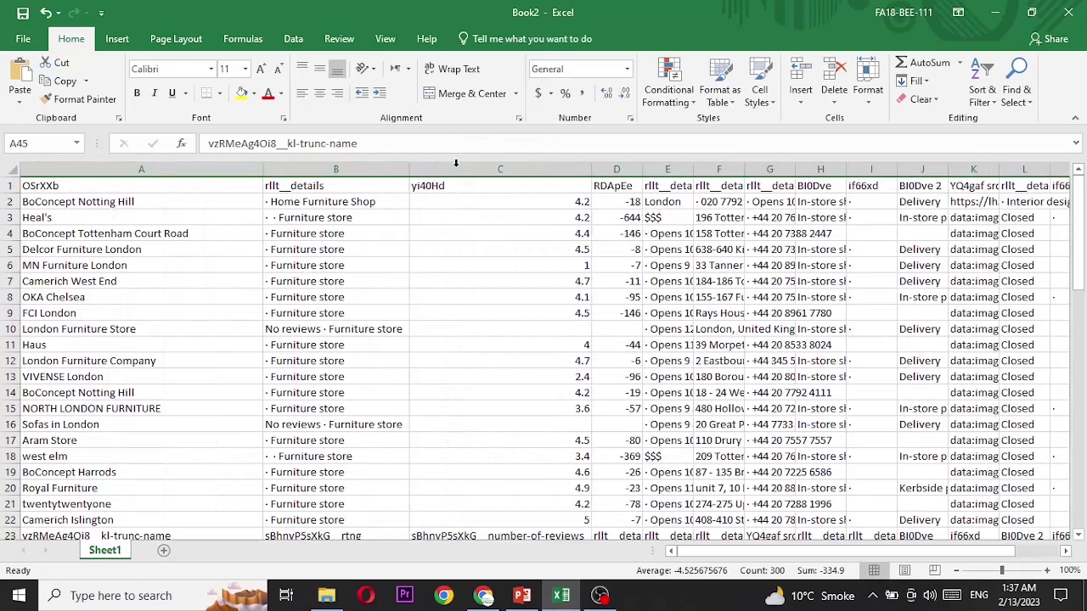
{"action": "double_click", "coordinate": [643, 169]}
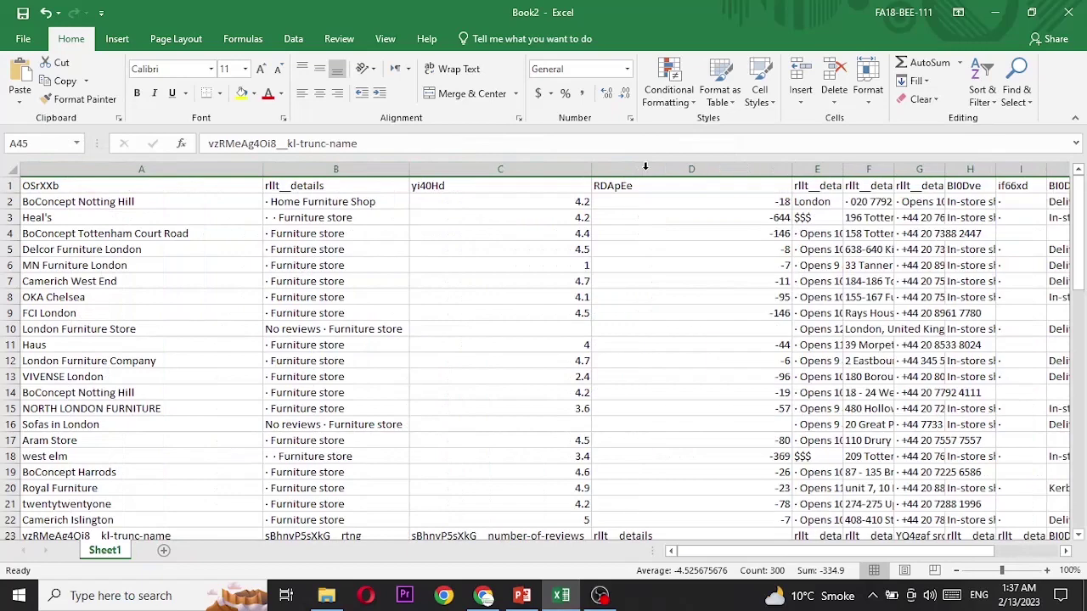
{"action": "double_click", "coordinate": [843, 166]}
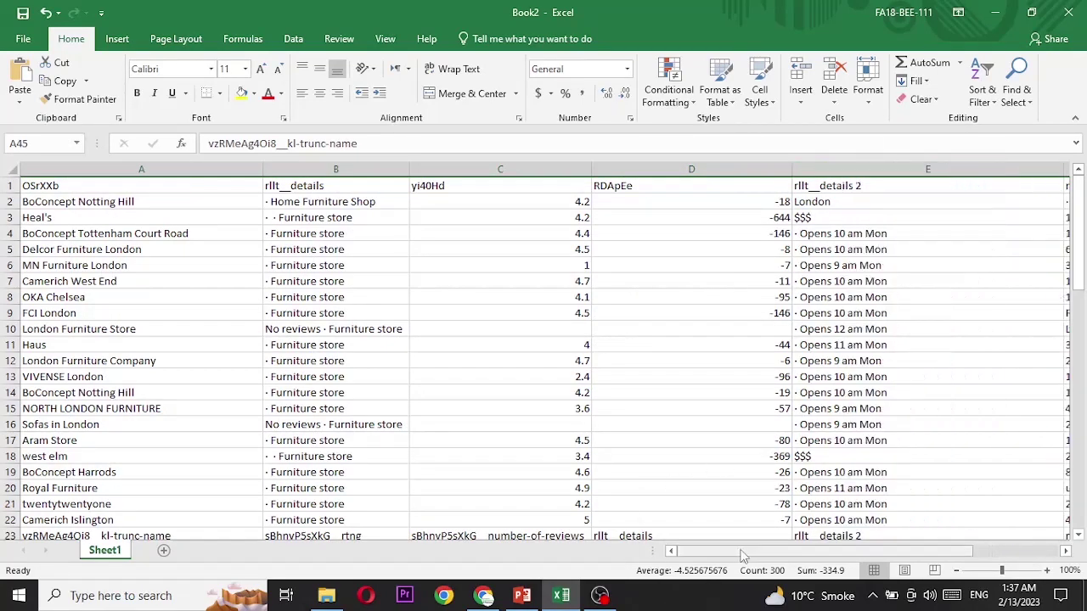
{"action": "left_click_drag", "start_coordinate": [745, 553], "coordinate": [813, 495]}
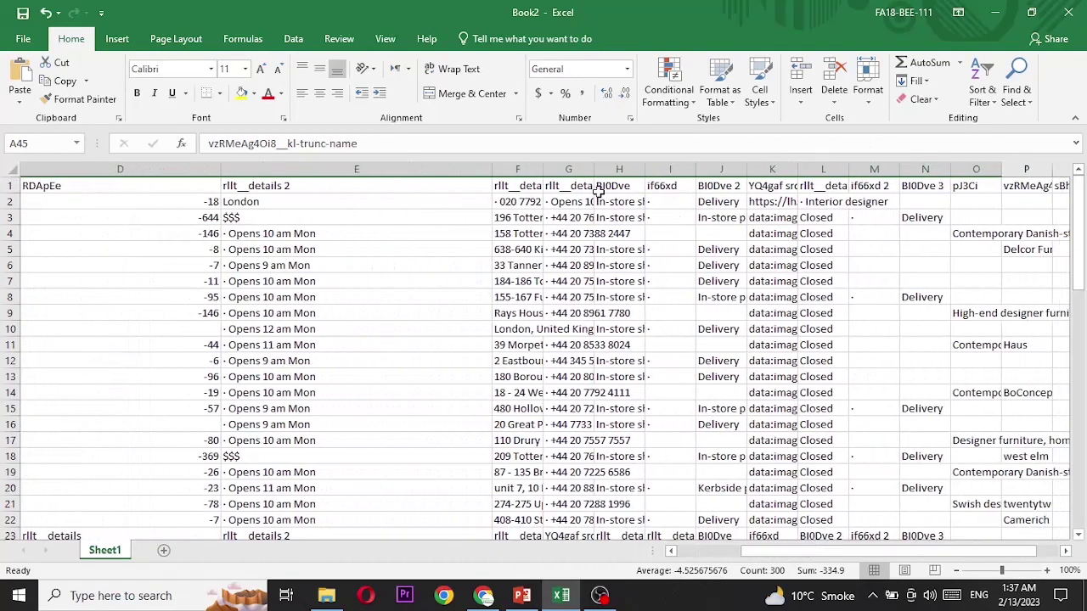
AutoFit columns F and G so full addresses and phone numbers are readable.
{"action": "double_click", "coordinate": [544, 169]}
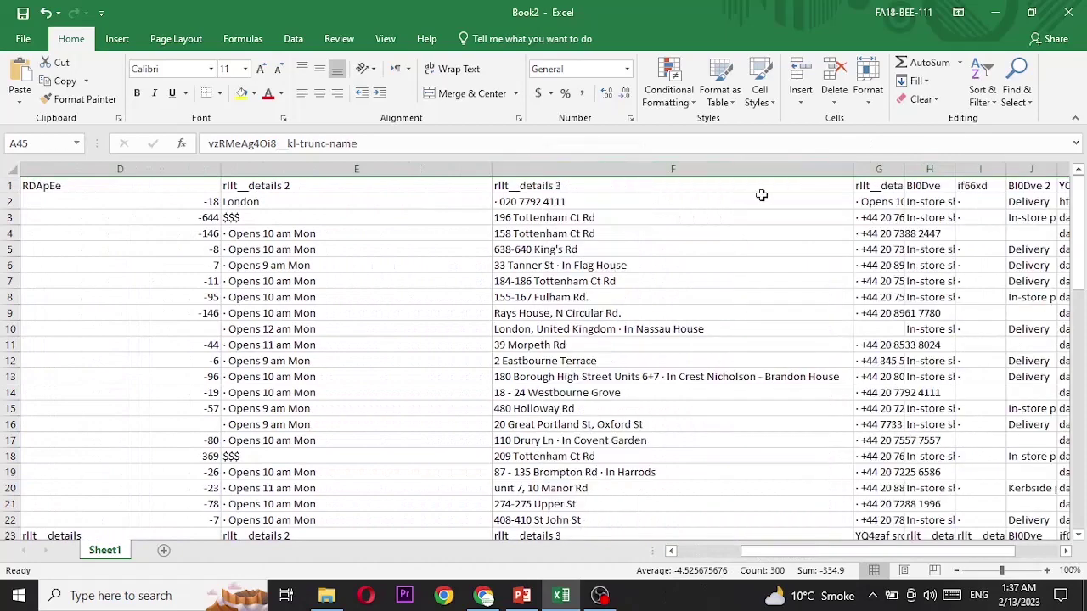
{"action": "double_click", "coordinate": [905, 169]}
{"action": "mouse_move", "coordinate": [854, 552]}
{"action": "left_mouse_down"}
{"action": "mouse_move", "coordinate": [941, 552]}
{"action": "mouse_move", "coordinate": [921, 552]}
{"action": "mouse_move", "coordinate": [638, 311]}
{"action": "left_mouse_up"}
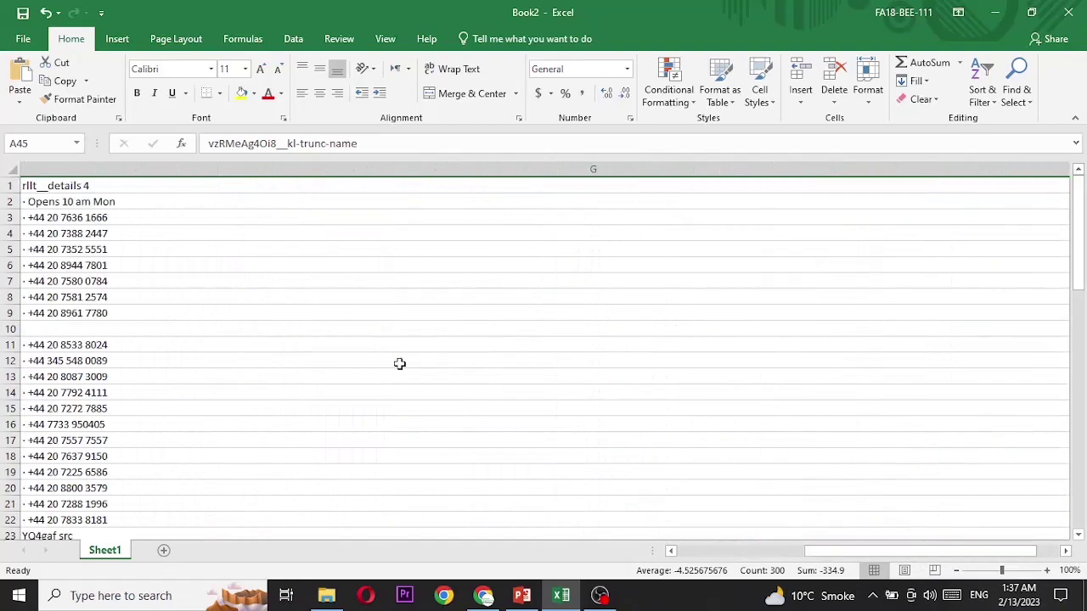
{"action": "left_click_drag", "start_coordinate": [941, 551], "coordinate": [866, 535]}
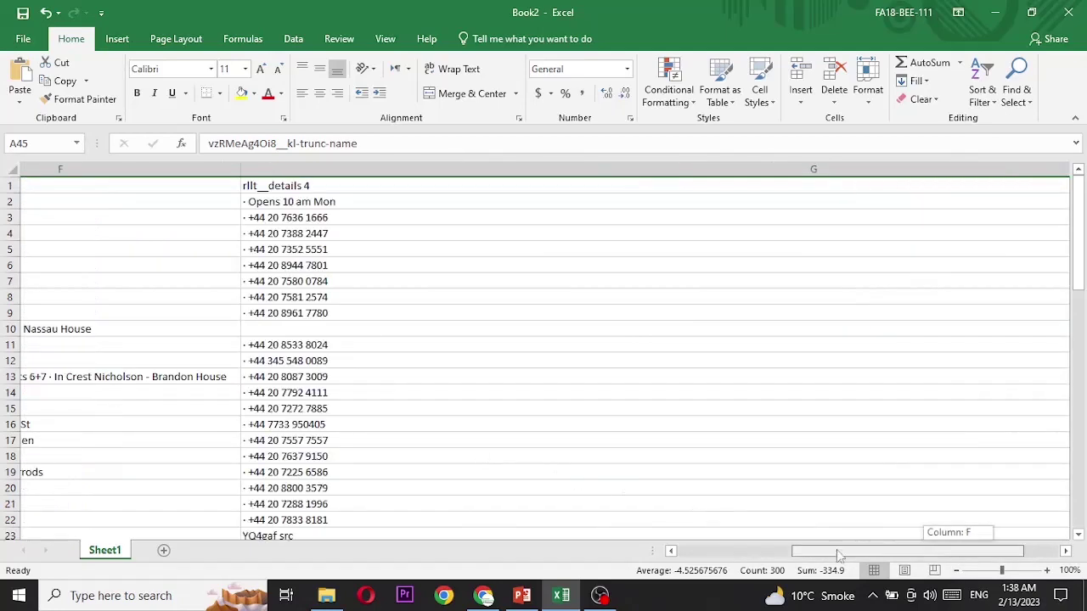
{"action": "left_click_drag", "start_coordinate": [962, 551], "coordinate": [832, 550]}
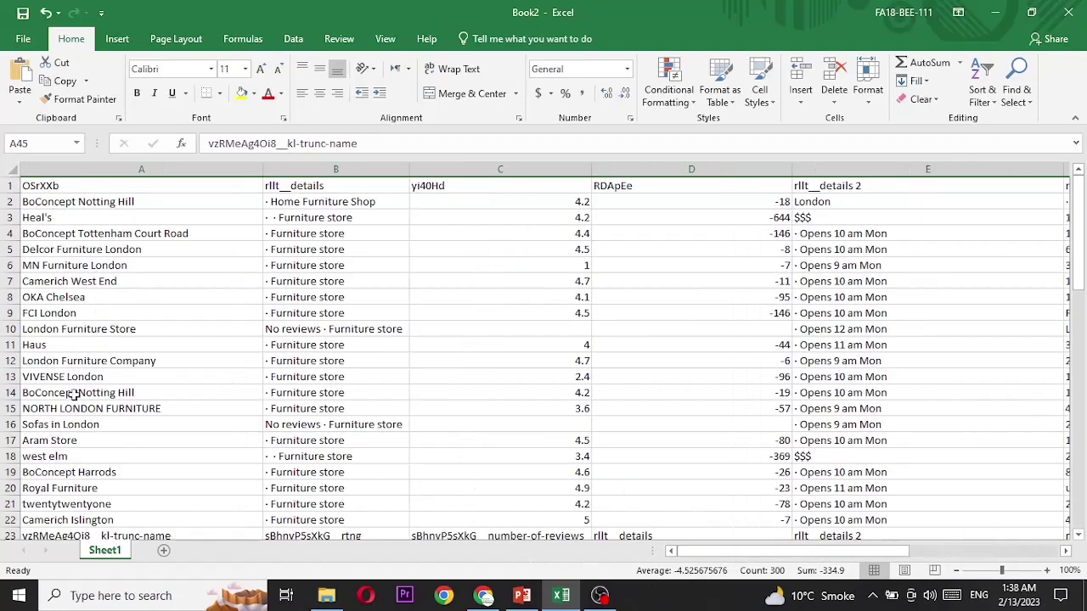
Delete the store-type column B.
{"action": "scroll", "coordinate": [77, 416], "scroll_direction": "down", "scroll_amount": 1}
{"action": "scroll", "coordinate": [77, 424], "scroll_direction": "up", "scroll_amount": 1}
{"action": "left_click", "coordinate": [301, 168]}
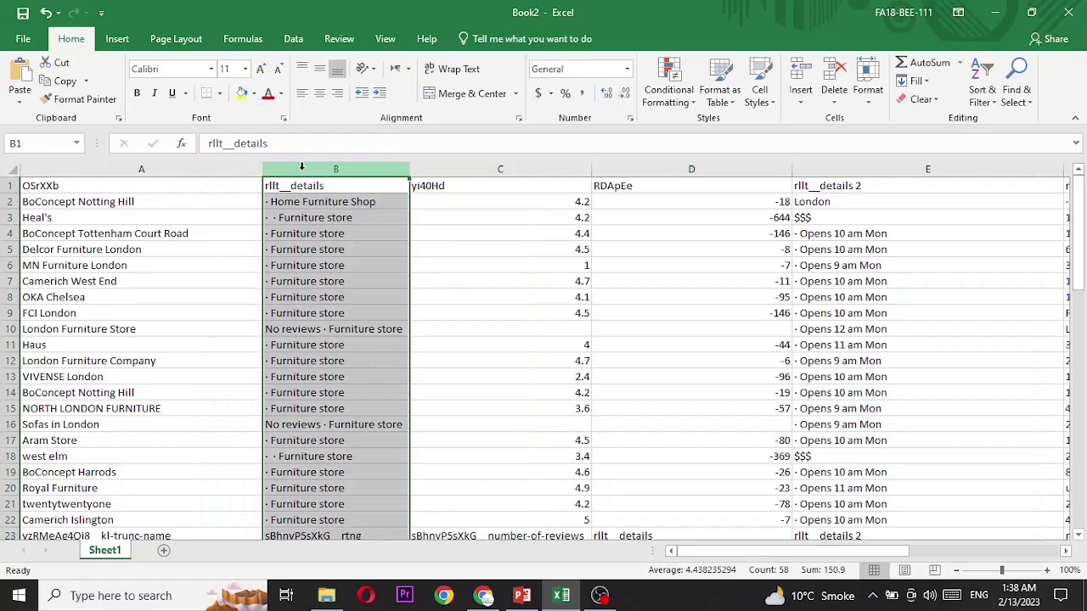
{"action": "right_click", "coordinate": [312, 167]}
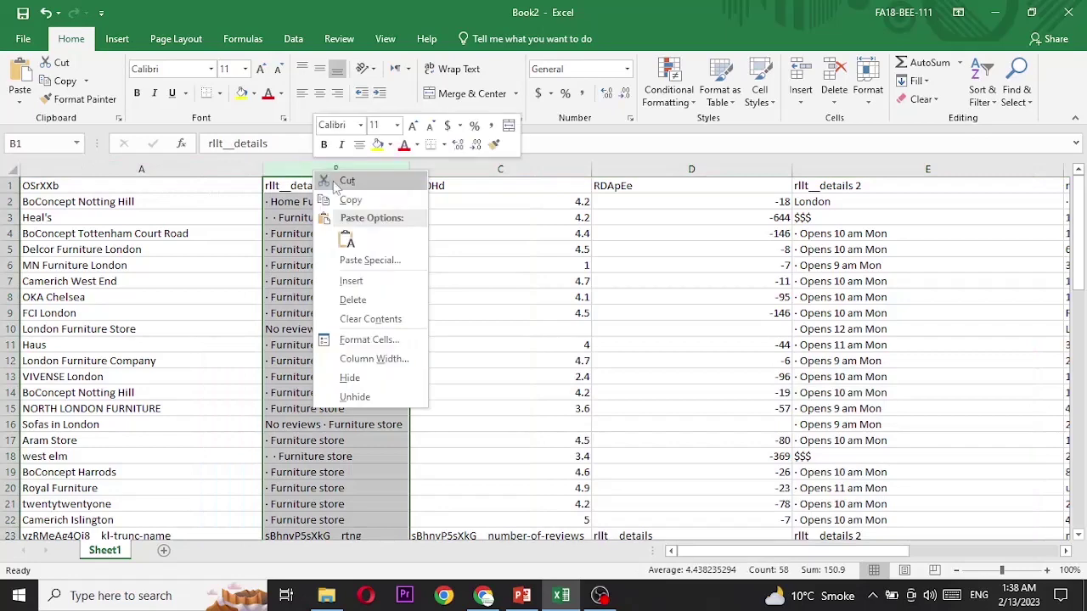
{"action": "left_click", "coordinate": [351, 300]}
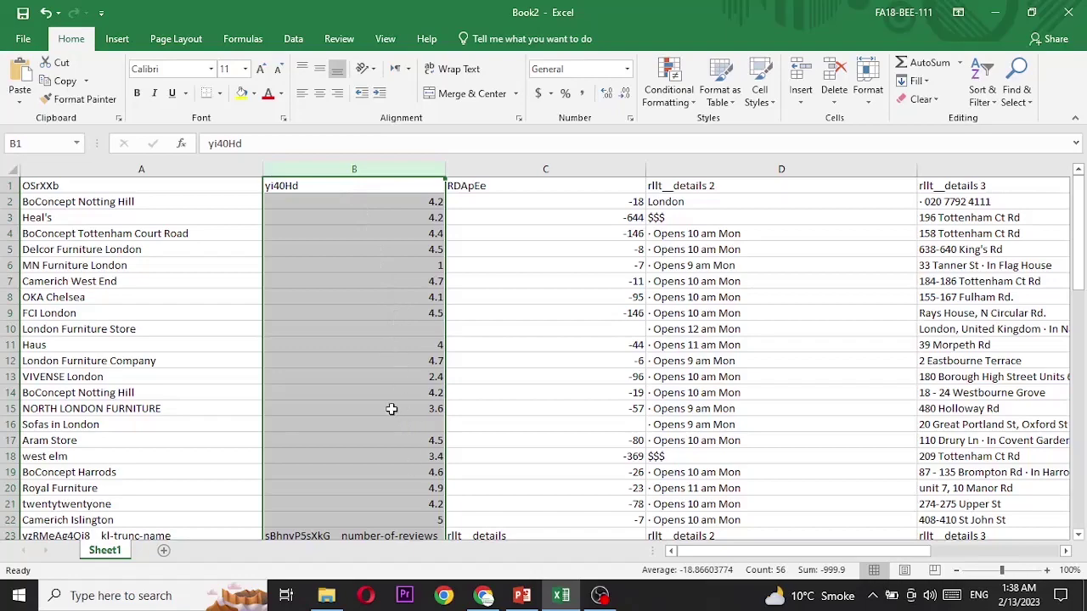
Delete the negative-number column and the opening-hours column.
{"action": "scroll", "coordinate": [391, 410], "scroll_direction": "down", "scroll_amount": 3}
{"action": "scroll", "coordinate": [391, 410], "scroll_direction": "up", "scroll_amount": 3}
{"action": "right_click", "coordinate": [539, 169]}
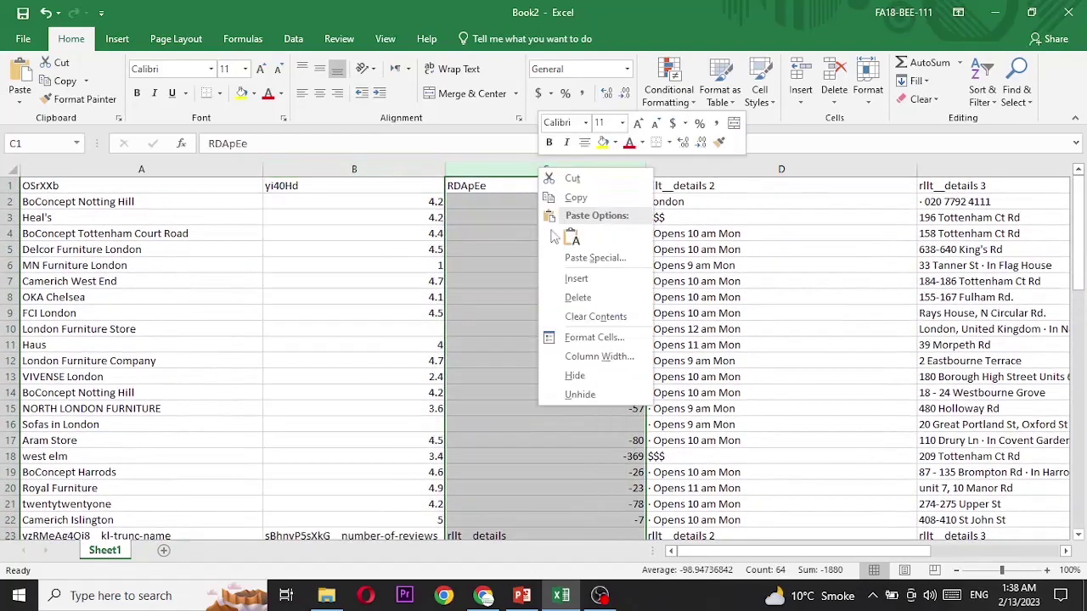
{"action": "left_click", "coordinate": [579, 297]}
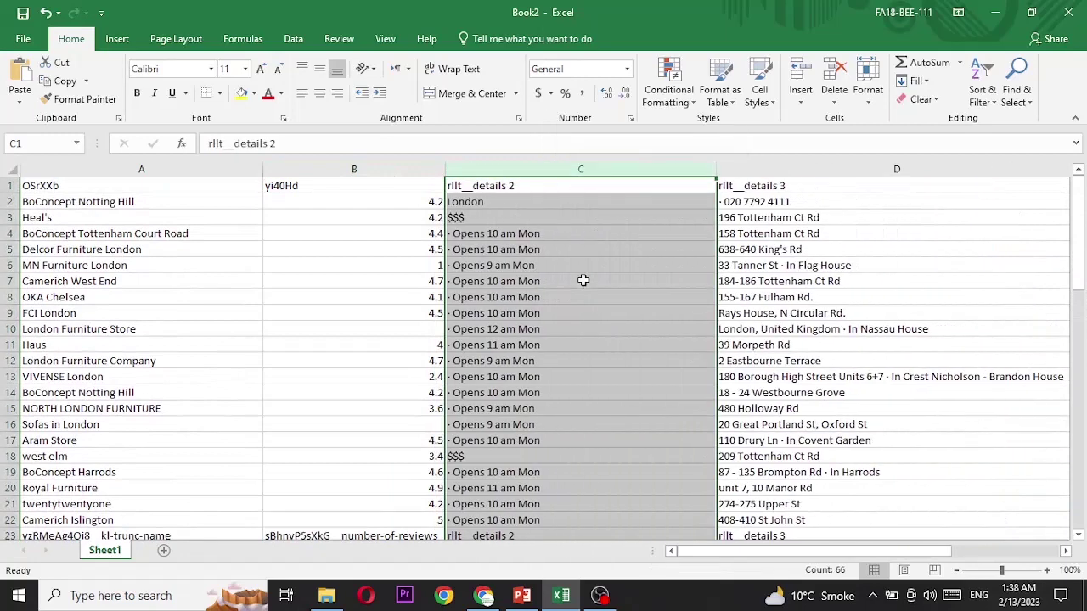
{"action": "right_click", "coordinate": [557, 170]}
{"action": "left_click", "coordinate": [624, 301]}
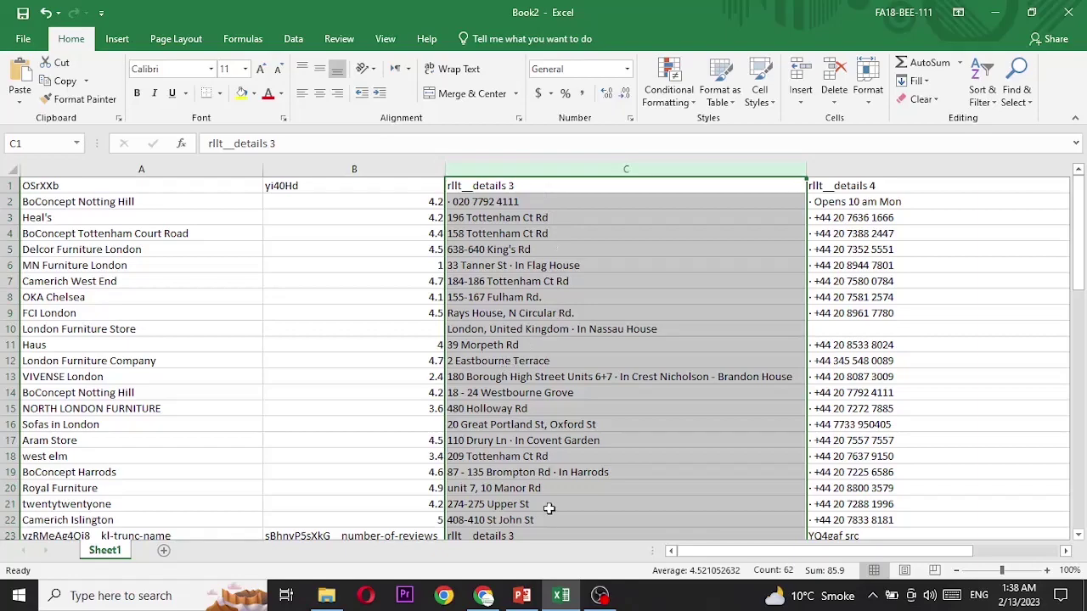
{"action": "left_click", "coordinate": [483, 595]}
{"action": "scroll", "coordinate": [223, 448], "scroll_direction": "up", "scroll_amount": 1}
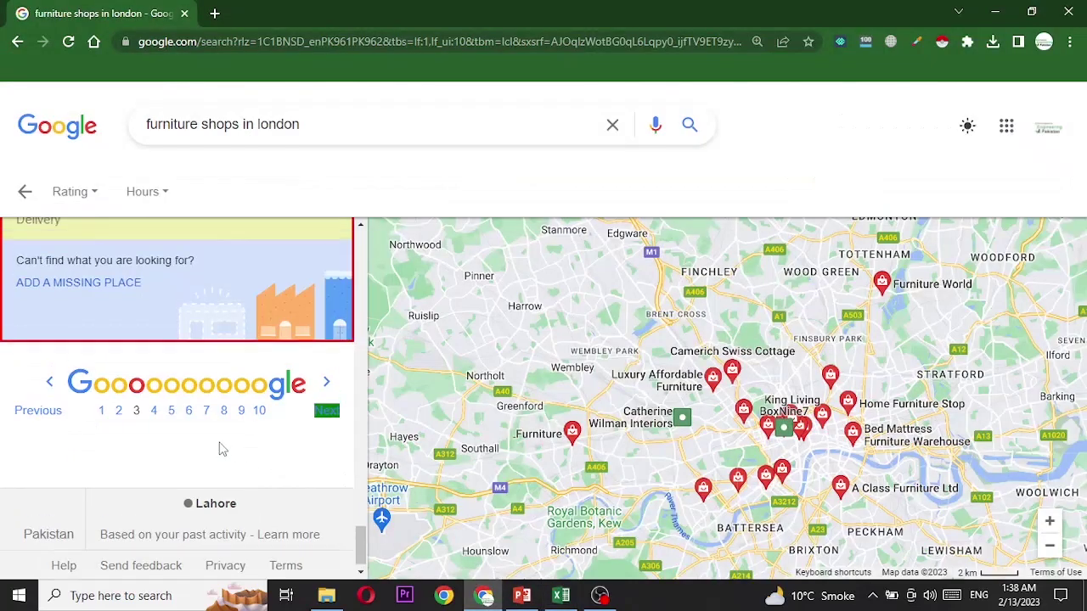
{"action": "scroll", "coordinate": [222, 449], "scroll_direction": "up", "scroll_amount": 5}
{"action": "scroll", "coordinate": [223, 448], "scroll_direction": "up", "scroll_amount": 5}
{"action": "scroll", "coordinate": [222, 448], "scroll_direction": "up", "scroll_amount": 5}
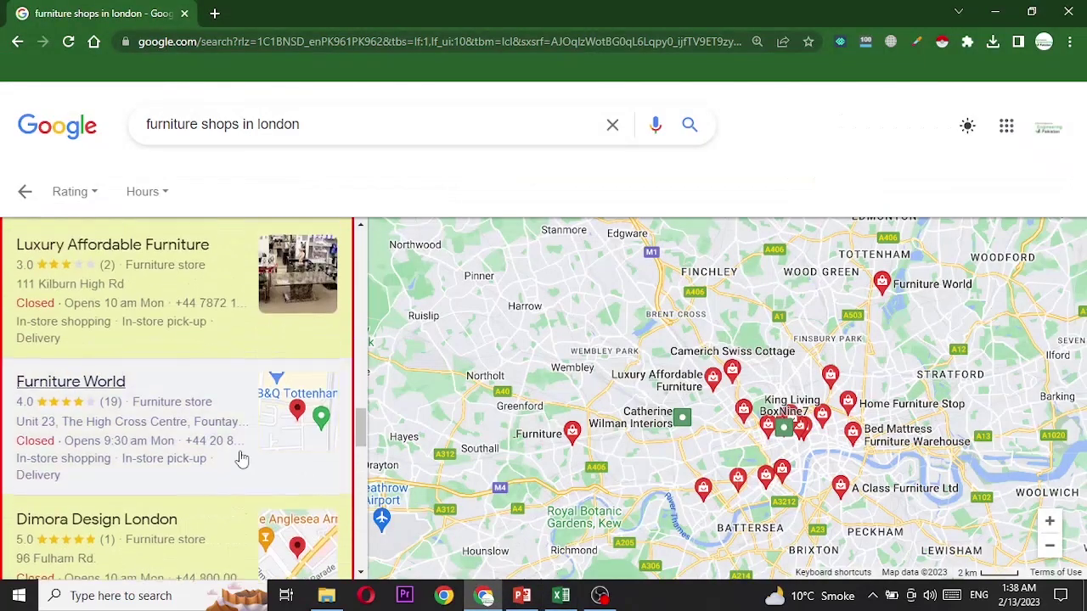
{"action": "scroll", "coordinate": [242, 459], "scroll_direction": "up", "scroll_amount": 5}
{"action": "scroll", "coordinate": [242, 458], "scroll_direction": "up", "scroll_amount": 2}
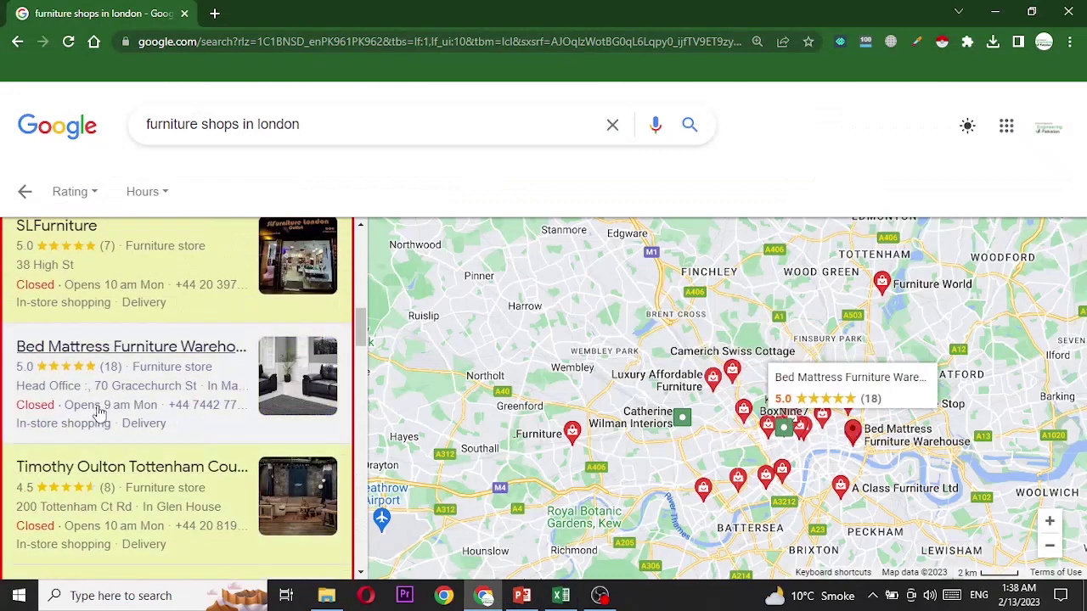
{"action": "scroll", "coordinate": [119, 399], "scroll_direction": "up", "scroll_amount": 5}
{"action": "scroll", "coordinate": [125, 393], "scroll_direction": "up", "scroll_amount": 3}
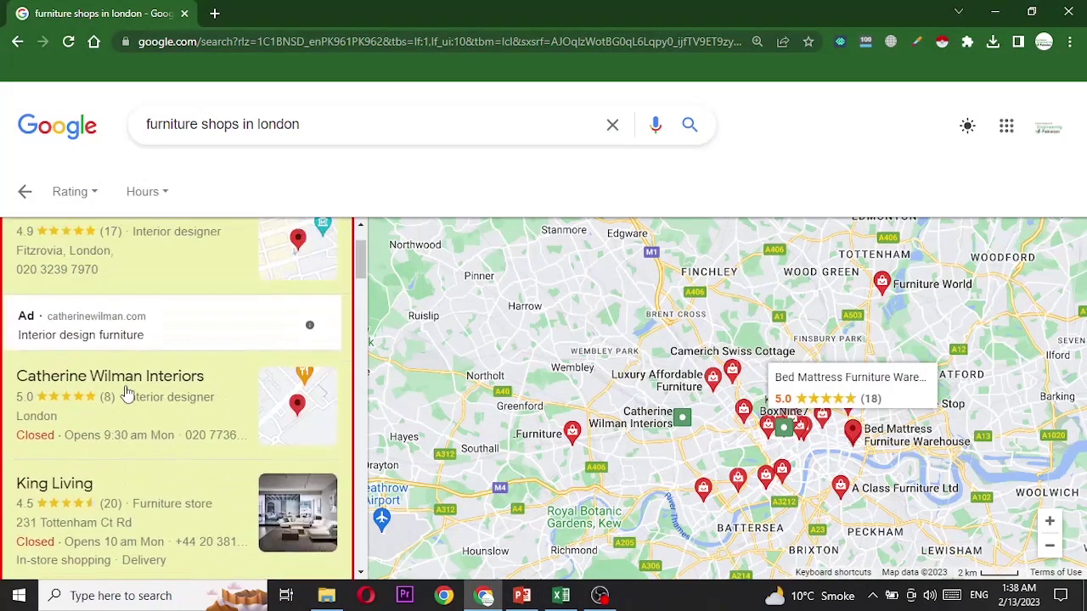
{"action": "scroll", "coordinate": [165, 450], "scroll_direction": "up", "scroll_amount": 1}
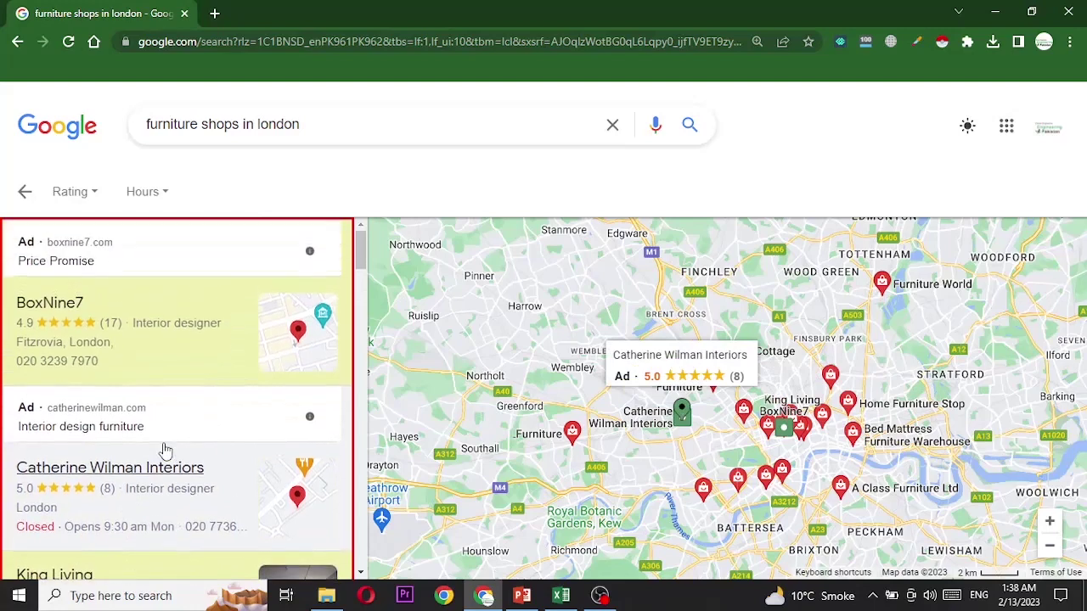
{"action": "left_click", "coordinate": [561, 596]}
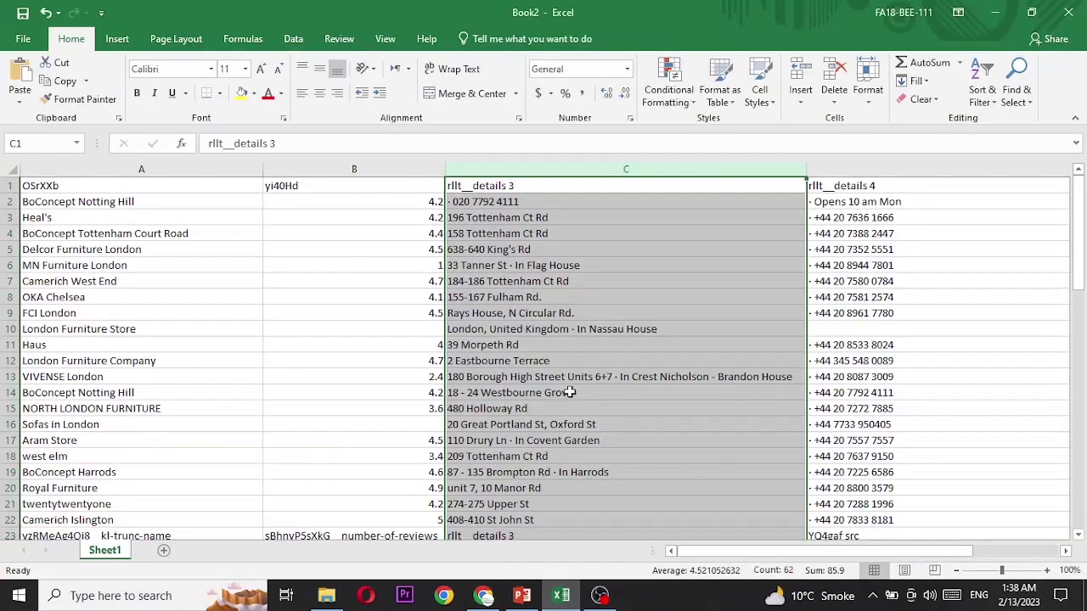
{"action": "left_click", "coordinate": [870, 170]}
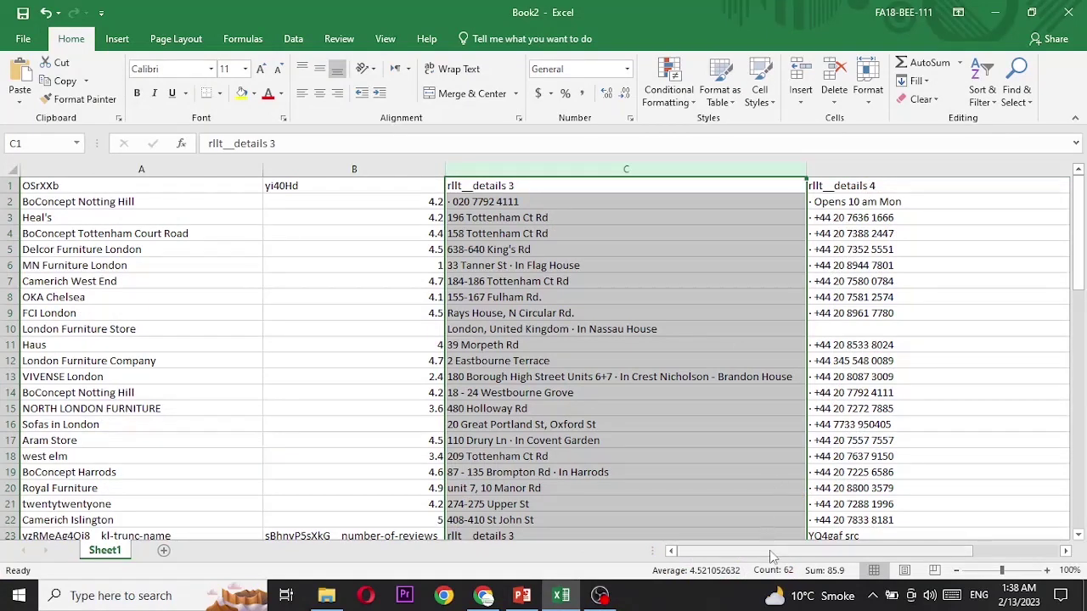
{"action": "left_click_drag", "start_coordinate": [772, 554], "coordinate": [846, 525]}
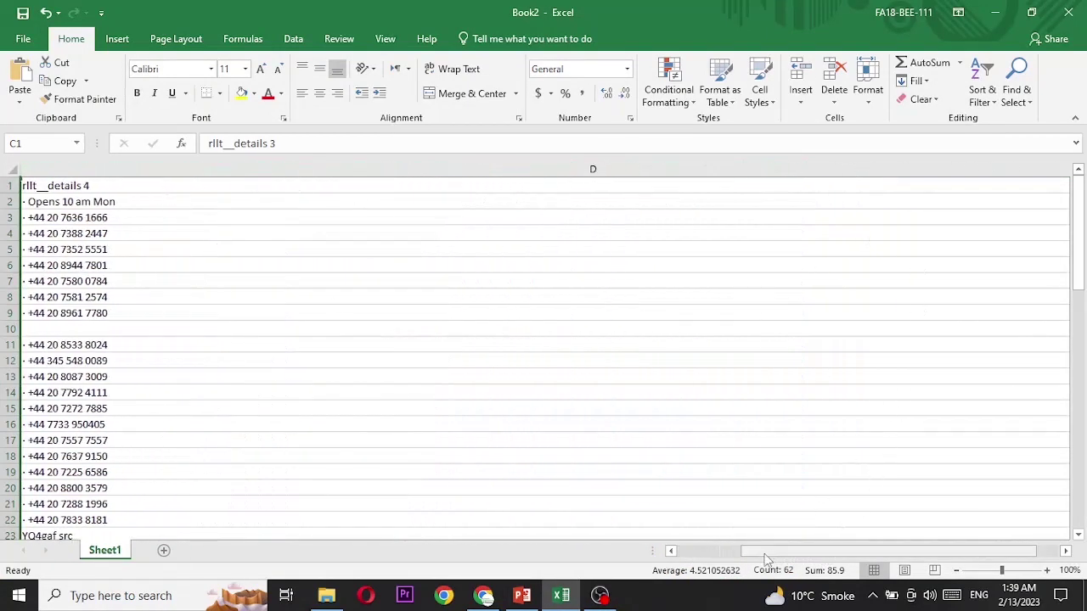
{"action": "scroll", "coordinate": [791, 496], "scroll_direction": "down", "scroll_amount": 5}
{"action": "scroll", "coordinate": [735, 431], "scroll_direction": "down", "scroll_amount": 1}
{"action": "scroll", "coordinate": [735, 431], "scroll_direction": "down", "scroll_amount": 2}
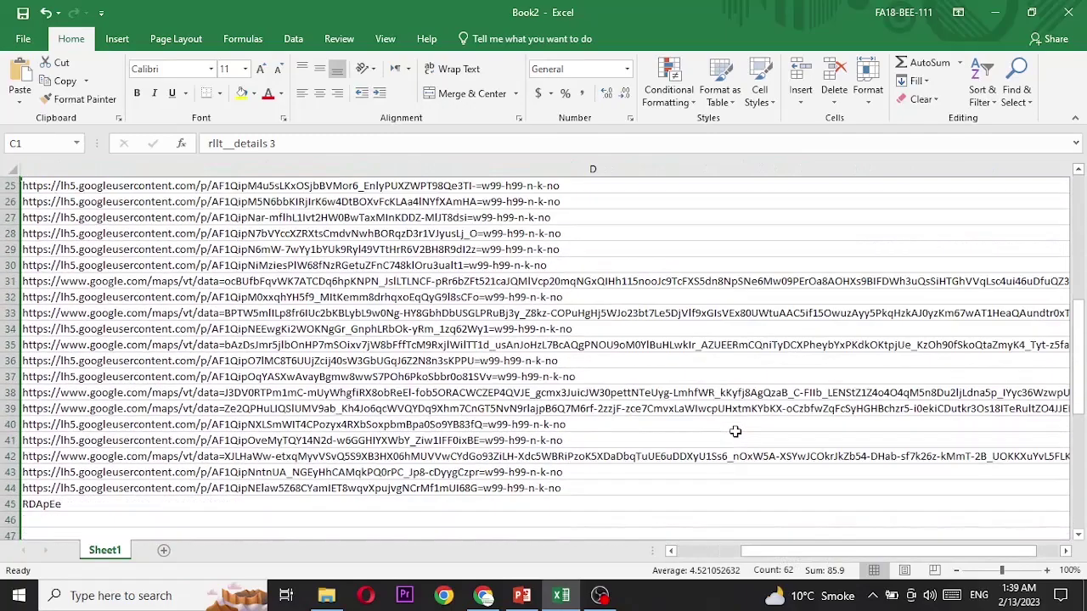
{"action": "scroll", "coordinate": [735, 431], "scroll_direction": "up", "scroll_amount": 2}
{"action": "left_click_drag", "start_coordinate": [747, 552], "coordinate": [658, 577]}
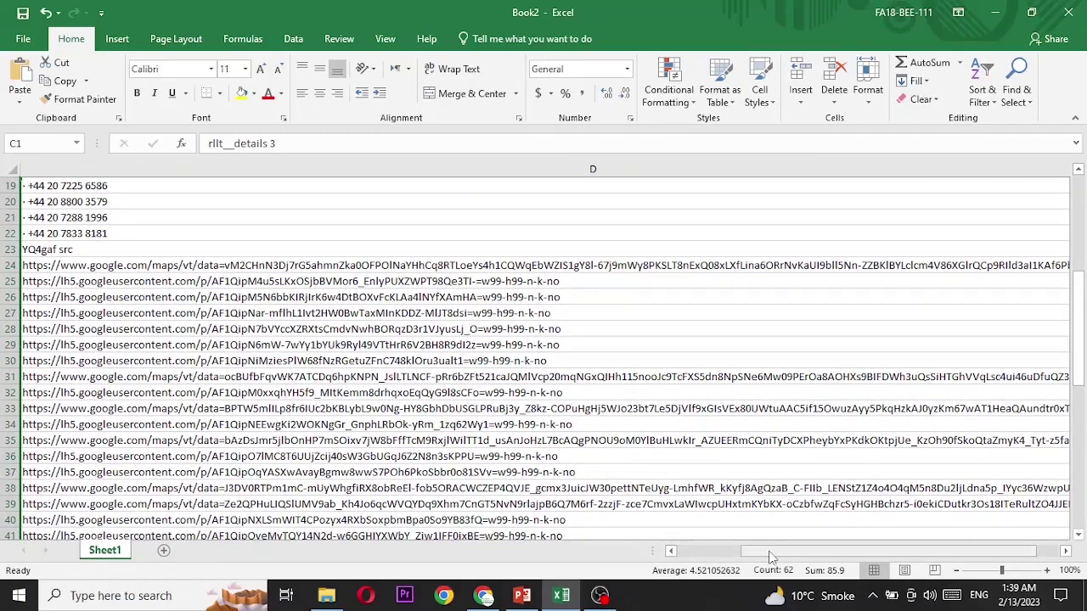
{"action": "left_click", "coordinate": [825, 270]}
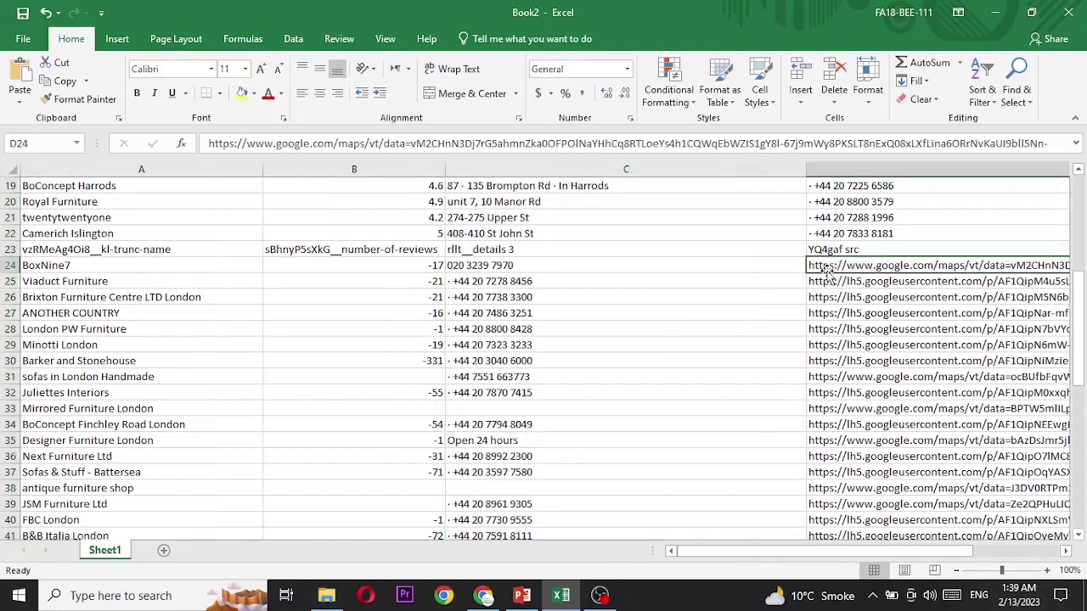
{"action": "left_click", "coordinate": [24, 265]}
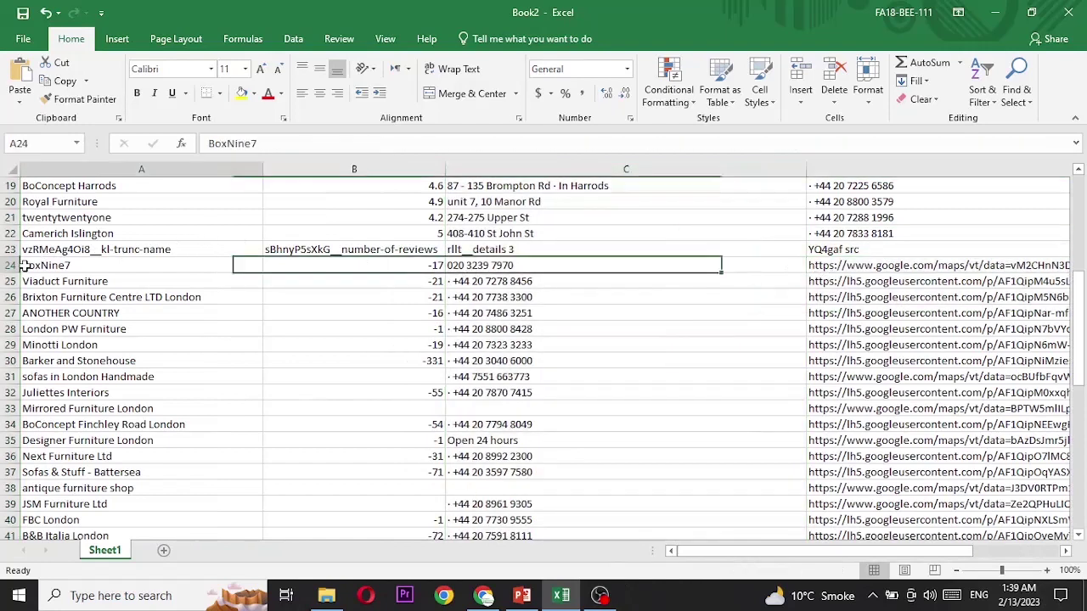
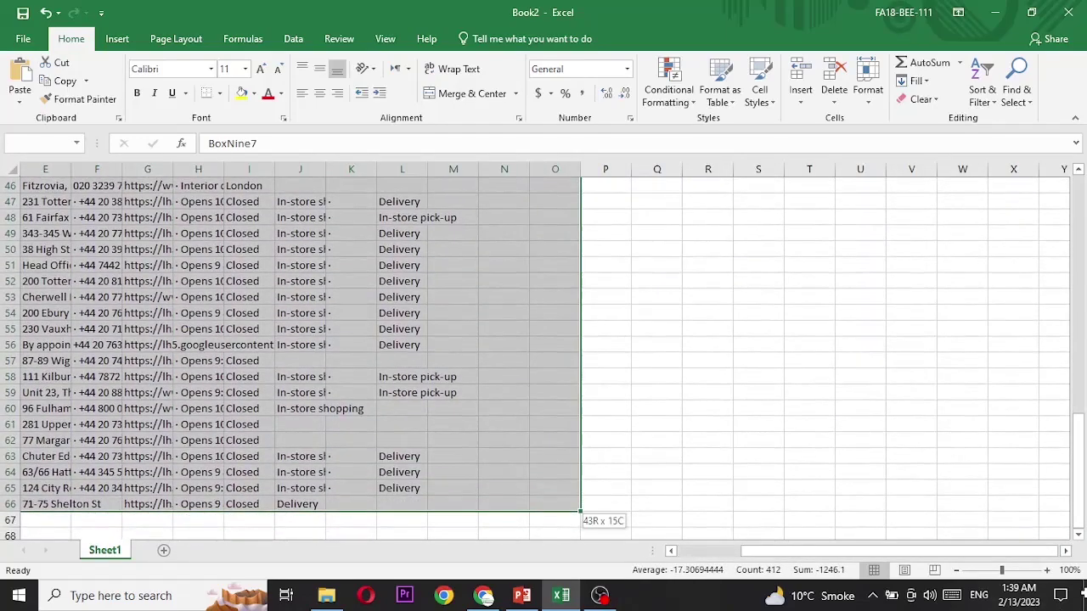
Move the stray rows through column T114 onto a new Sheet2 and clear them from Sheet1.
{"action": "left_click_drag", "start_coordinate": [580, 512], "coordinate": [815, 510]}
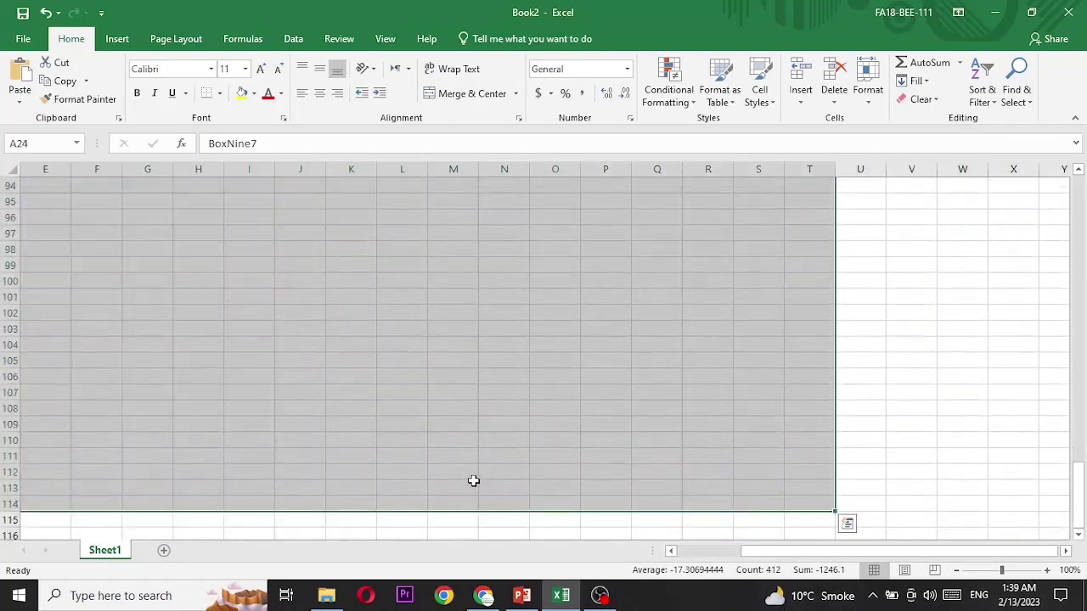
{"action": "key", "text": "ctrl+c"}
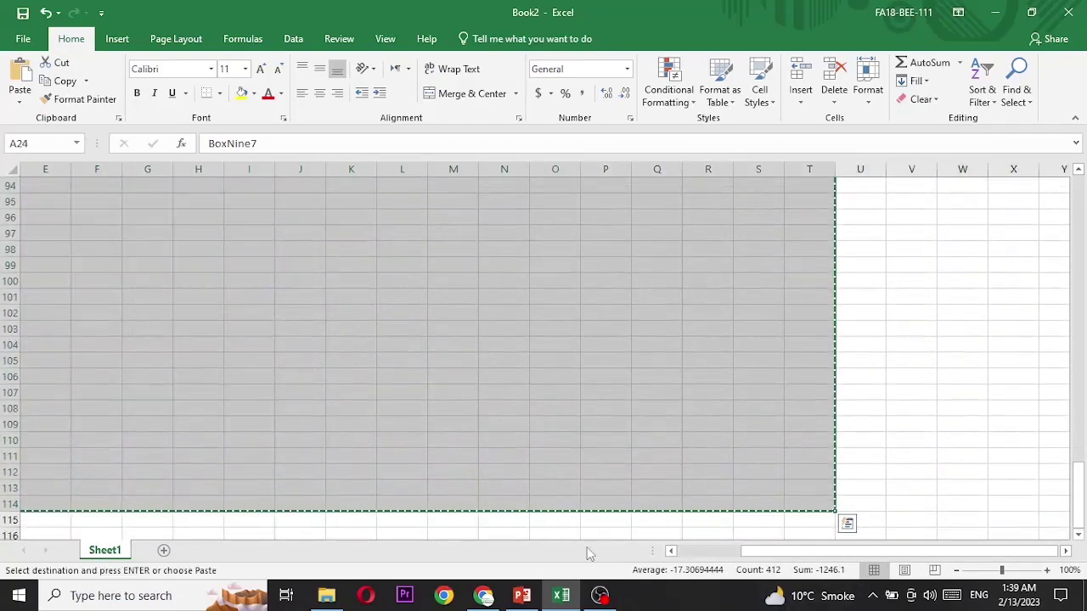
{"action": "left_click", "coordinate": [164, 550]}
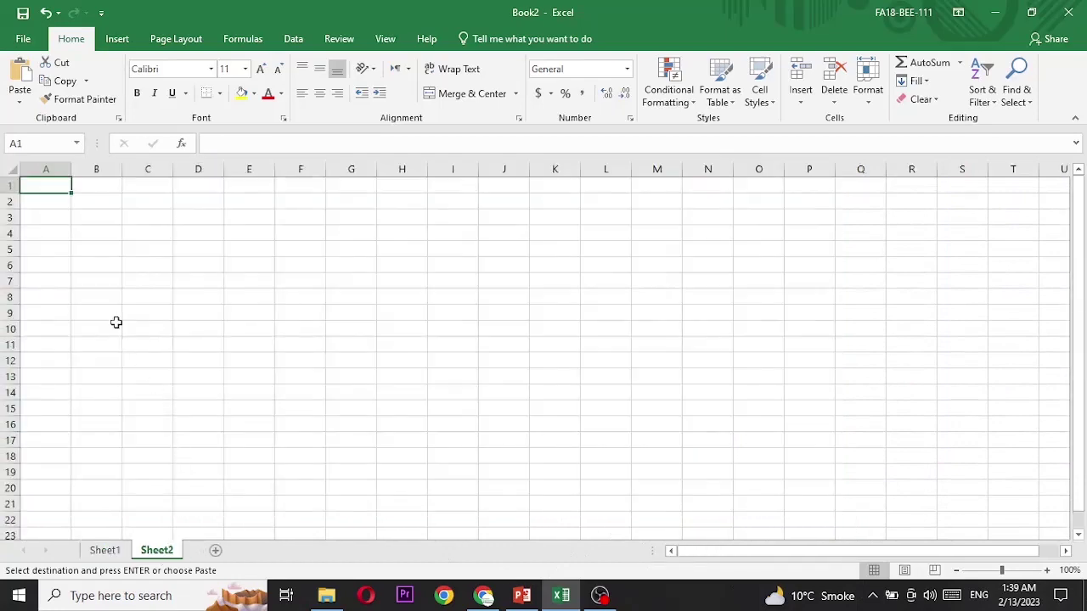
{"action": "key", "text": "ctrl+v"}
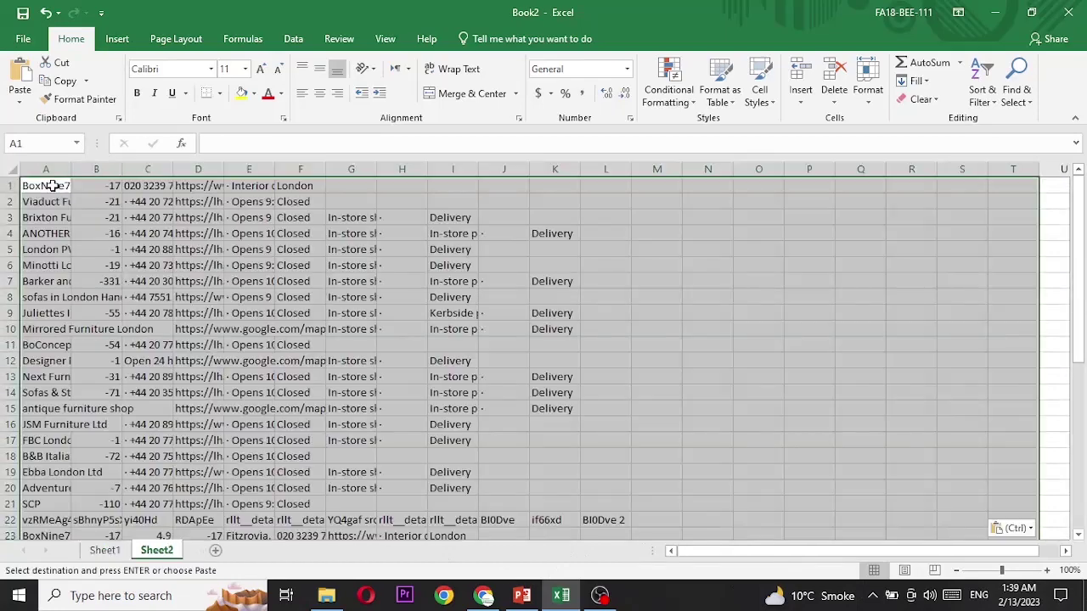
{"action": "left_click", "coordinate": [104, 550]}
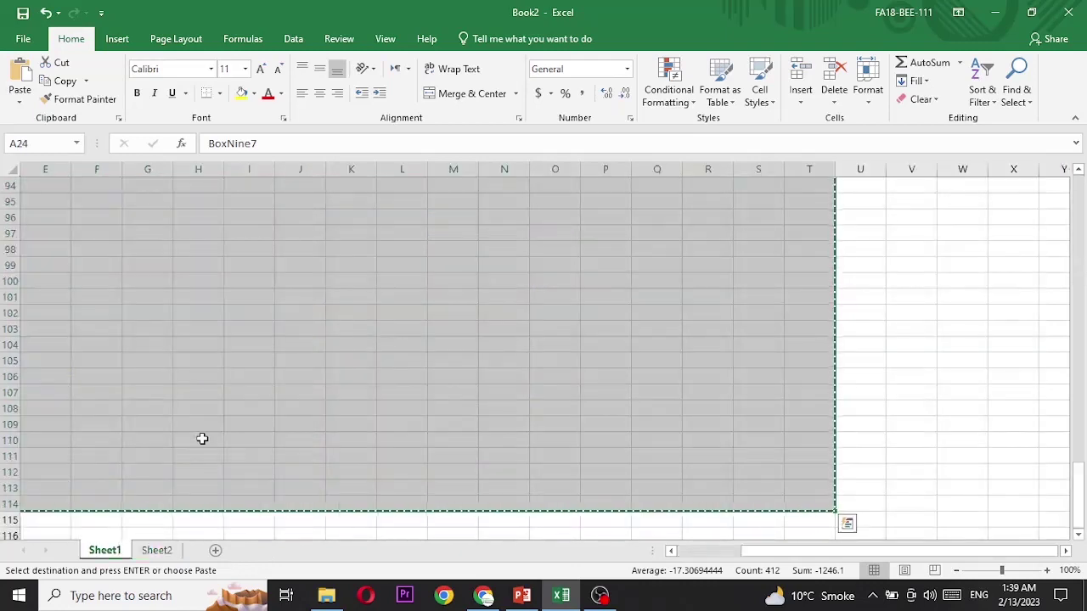
{"action": "key", "text": "Delete"}
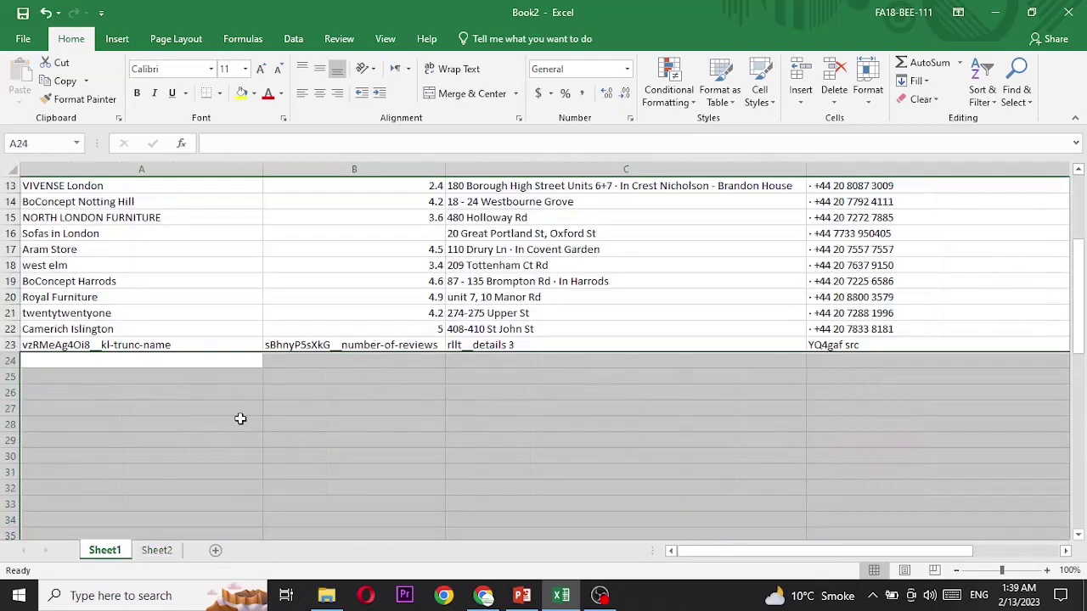
Autofit phone-number column D to its contents and restore the zoom to a readable size.
{"action": "scroll", "coordinate": [647, 492], "scroll_direction": "up", "scroll_amount": 4}
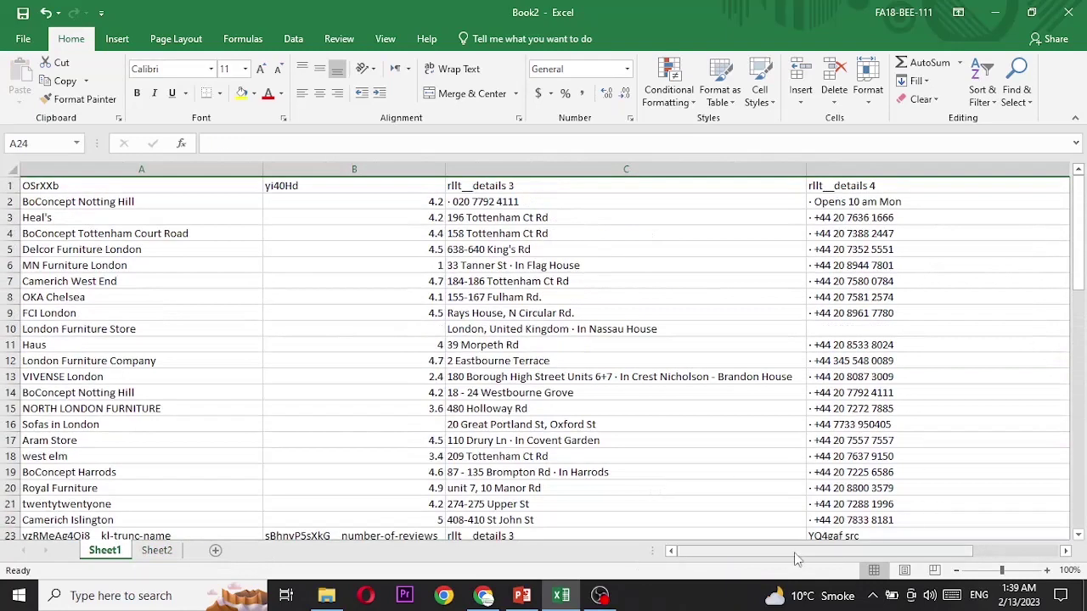
{"action": "left_click_drag", "start_coordinate": [811, 551], "coordinate": [824, 552]}
{"action": "left_click", "coordinate": [877, 162]}
{"action": "left_click", "coordinate": [877, 161]}
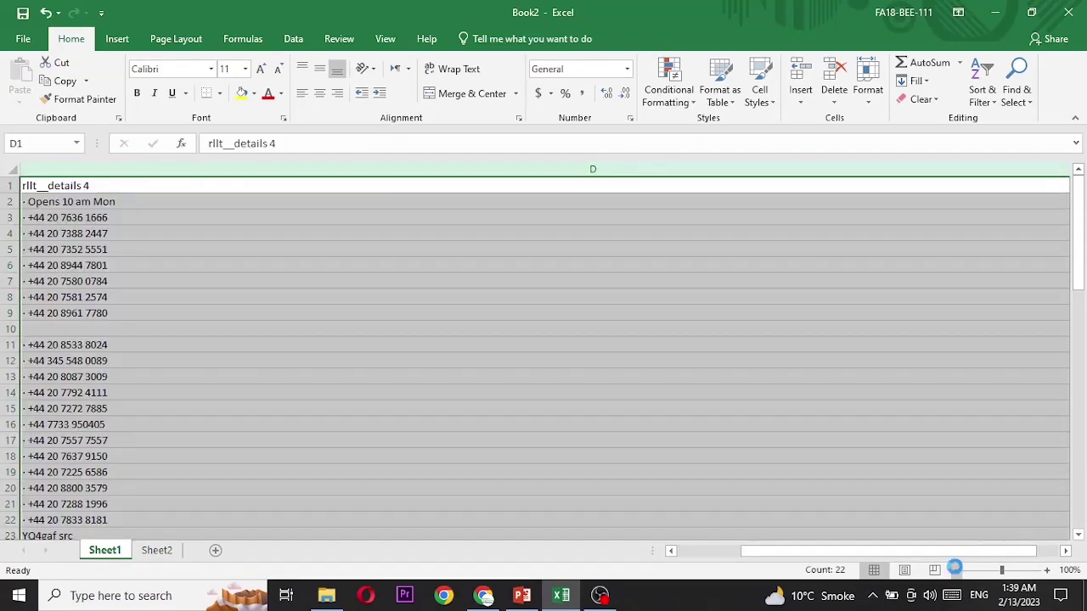
{"action": "scroll", "coordinate": [873, 291], "scroll_direction": "down", "scroll_amount": 4, "text": "ctrl"}
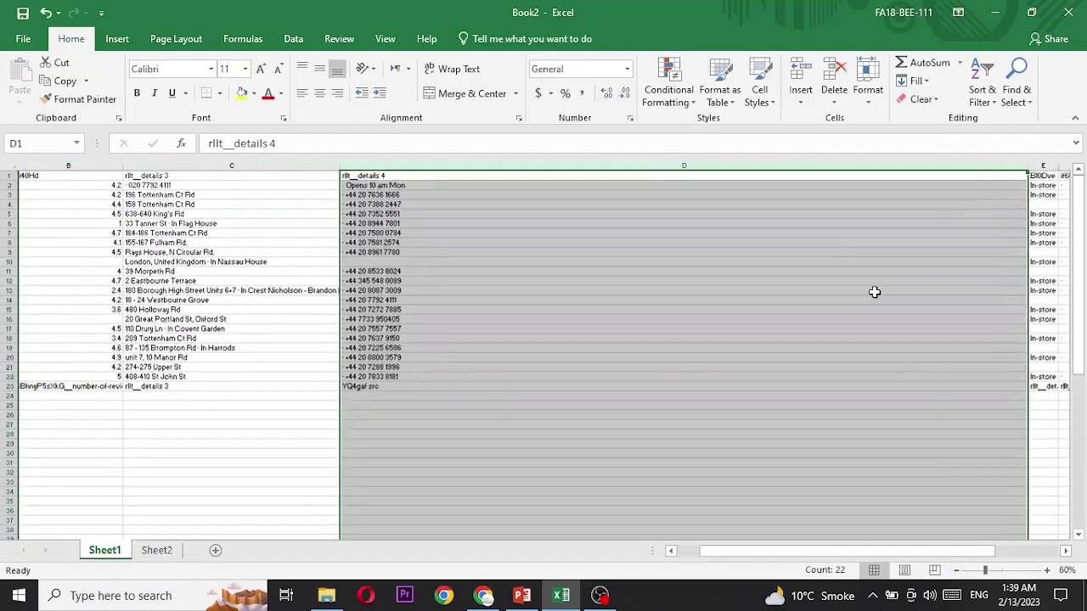
{"action": "double_click", "coordinate": [1030, 166]}
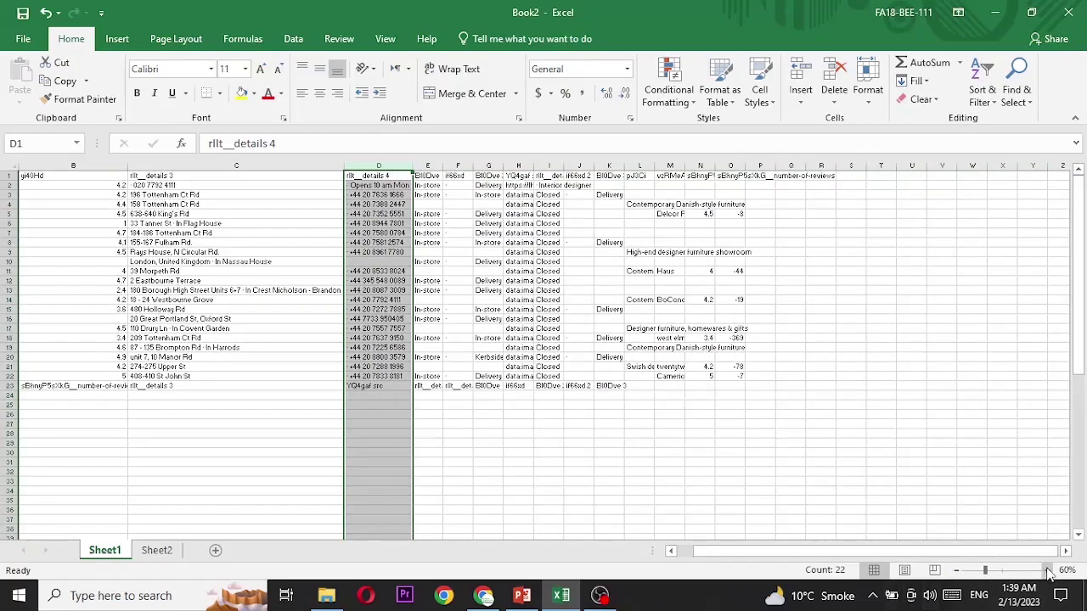
{"action": "left_click", "coordinate": [1047, 570]}
{"action": "left_click", "coordinate": [1047, 570]}
{"action": "left_click", "coordinate": [1047, 570]}
{"action": "left_click", "coordinate": [1047, 570]}
{"action": "left_click", "coordinate": [1047, 570]}
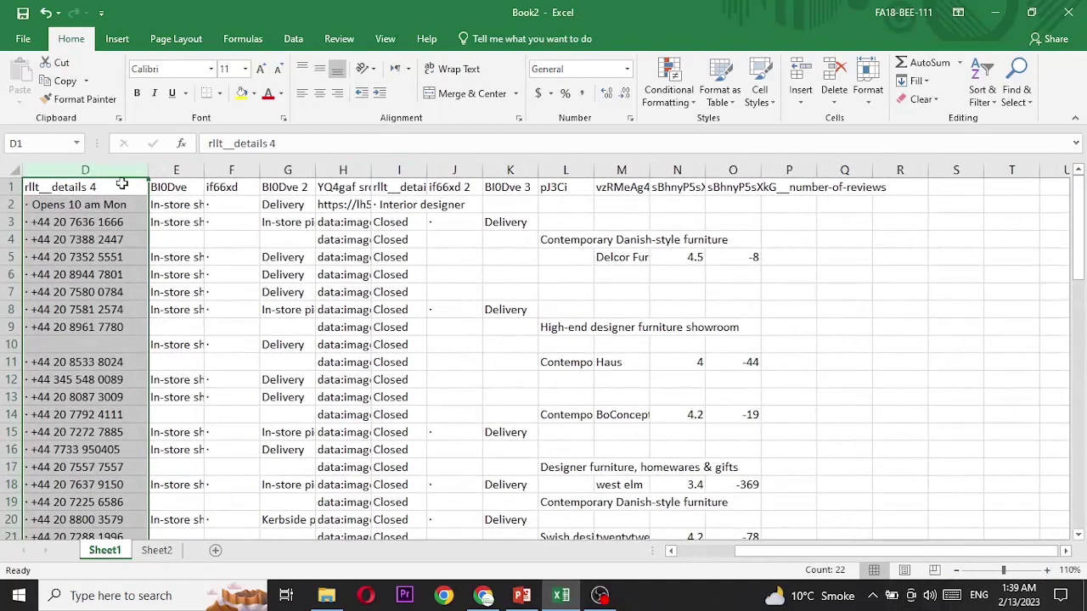
Delete the BI0Dve, if66xd and BI0Dve 2 columns.
{"action": "left_click", "coordinate": [189, 170]}
{"action": "right_click", "coordinate": [191, 172]}
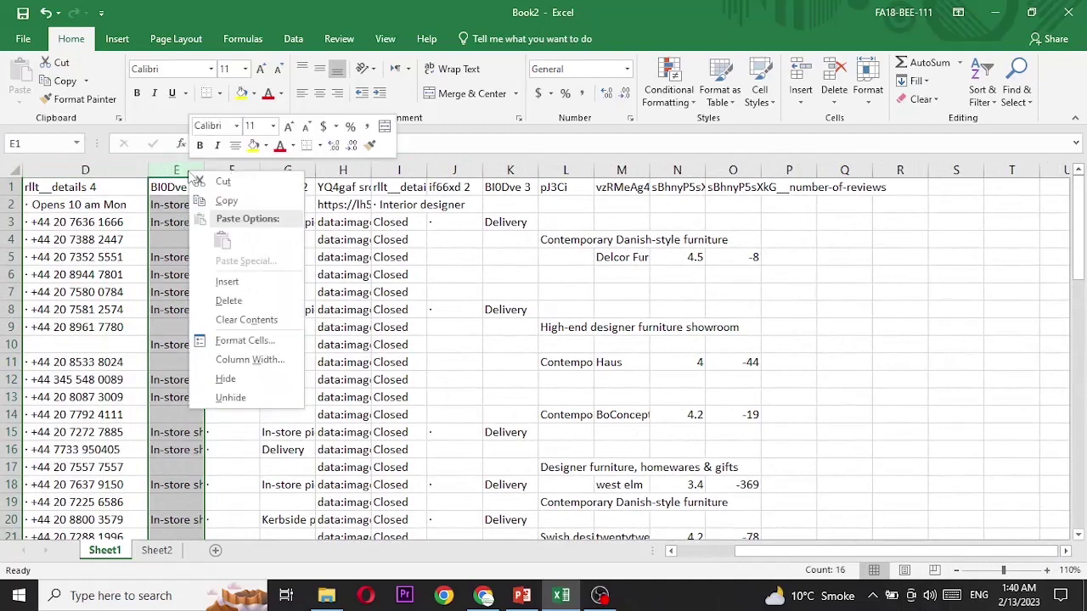
{"action": "left_click", "coordinate": [251, 300]}
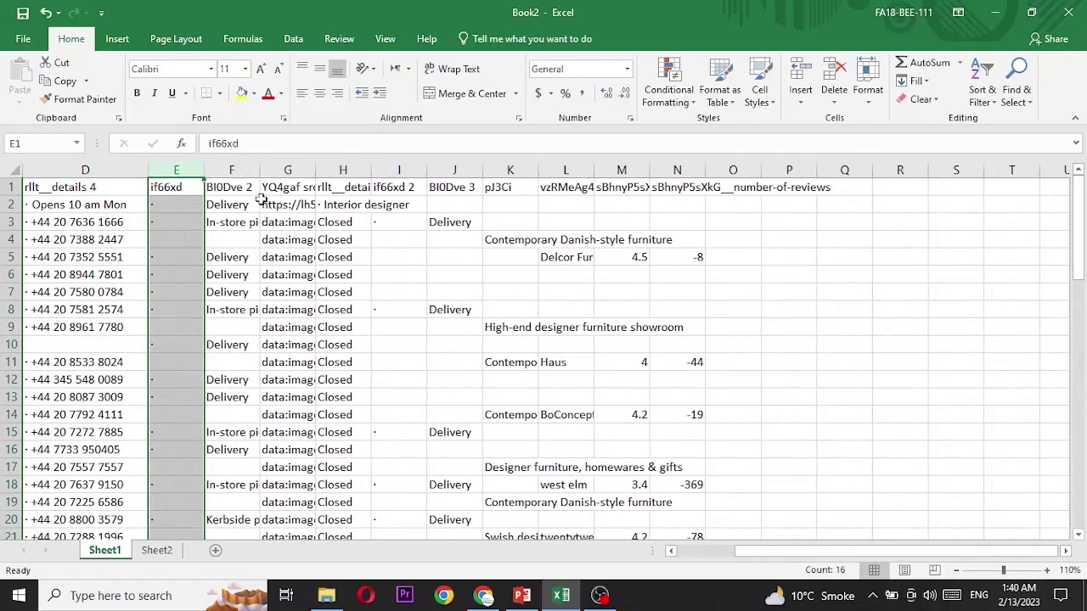
{"action": "right_click", "coordinate": [173, 169]}
{"action": "left_click", "coordinate": [217, 299]}
{"action": "right_click", "coordinate": [178, 171]}
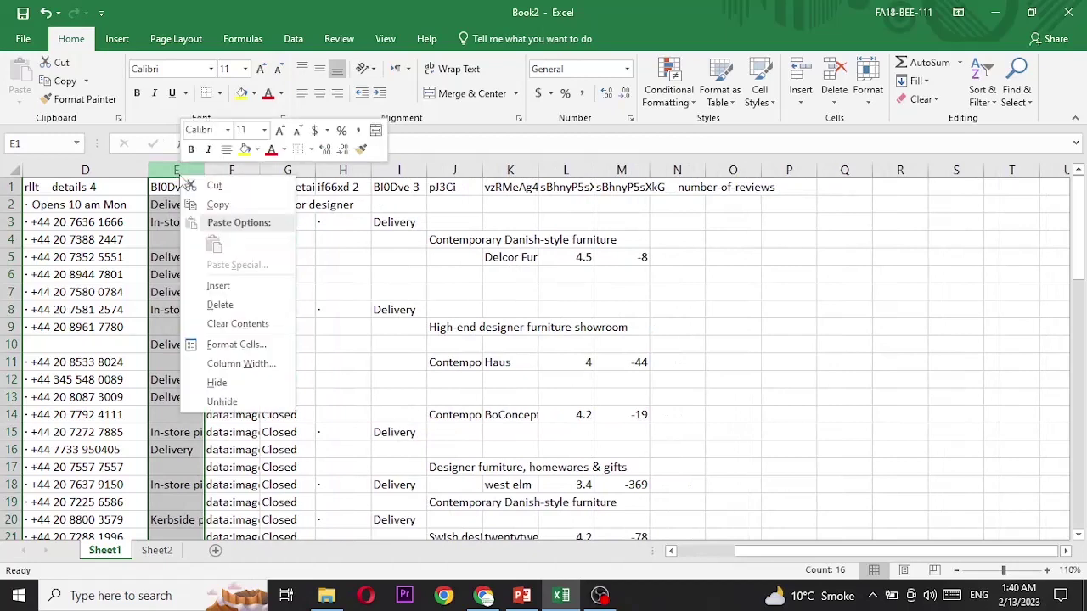
{"action": "left_click", "coordinate": [217, 299]}
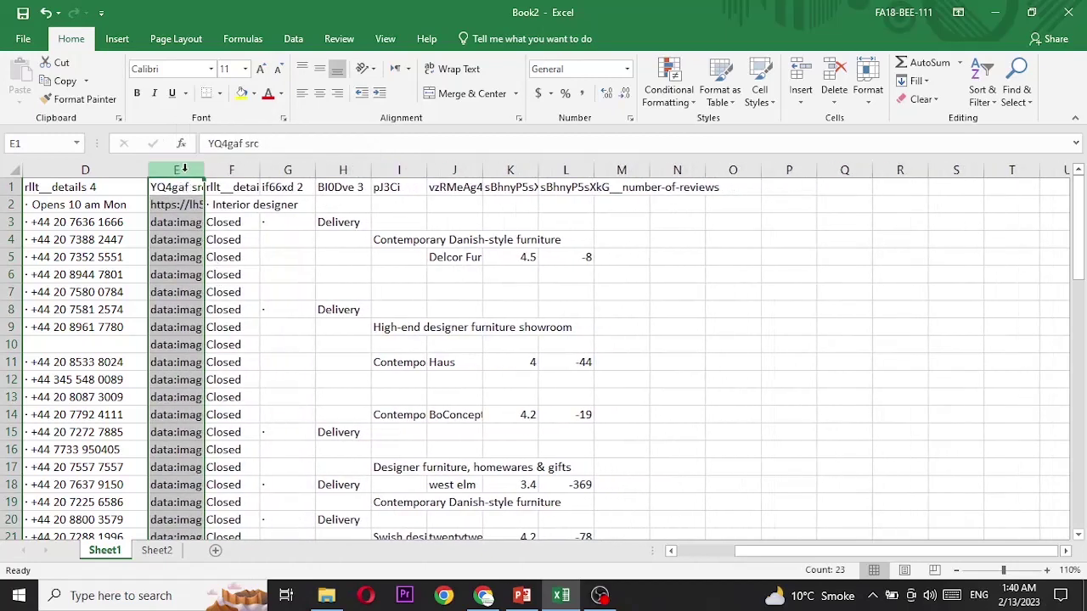
Delete the YQ4gaf src image-data, Closed, if66xd 2 and Delivery columns.
{"action": "double_click", "coordinate": [205, 169]}
{"action": "right_click", "coordinate": [205, 169]}
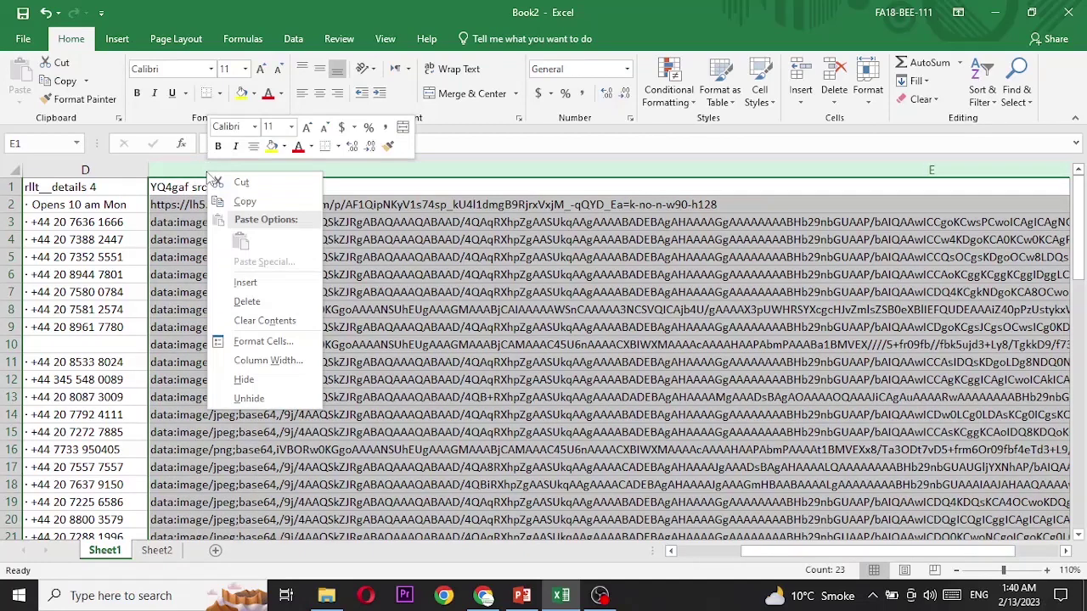
{"action": "left_click", "coordinate": [255, 303]}
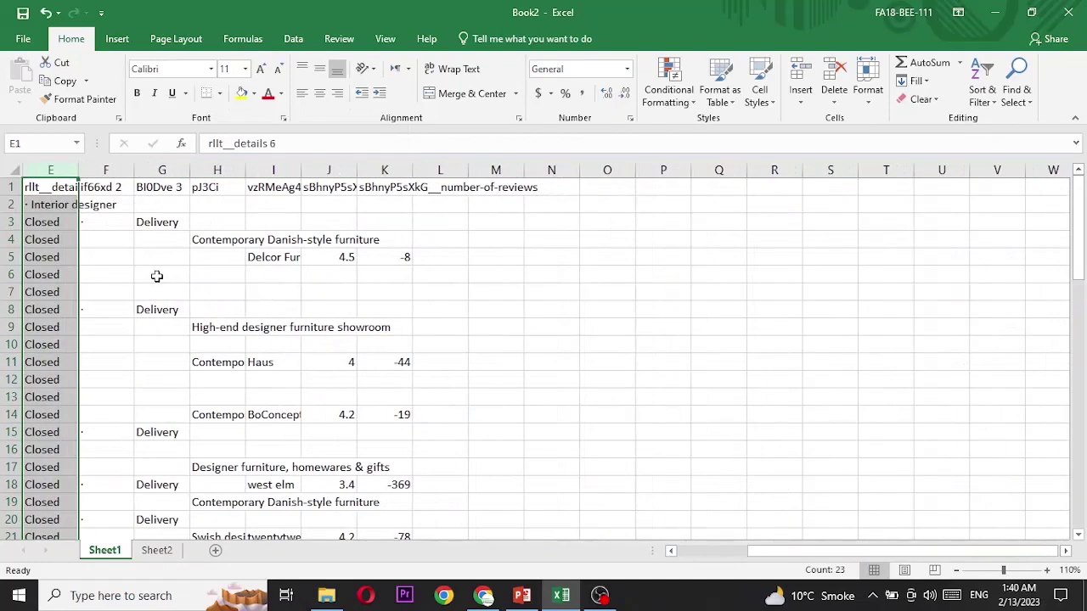
{"action": "right_click", "coordinate": [53, 169]}
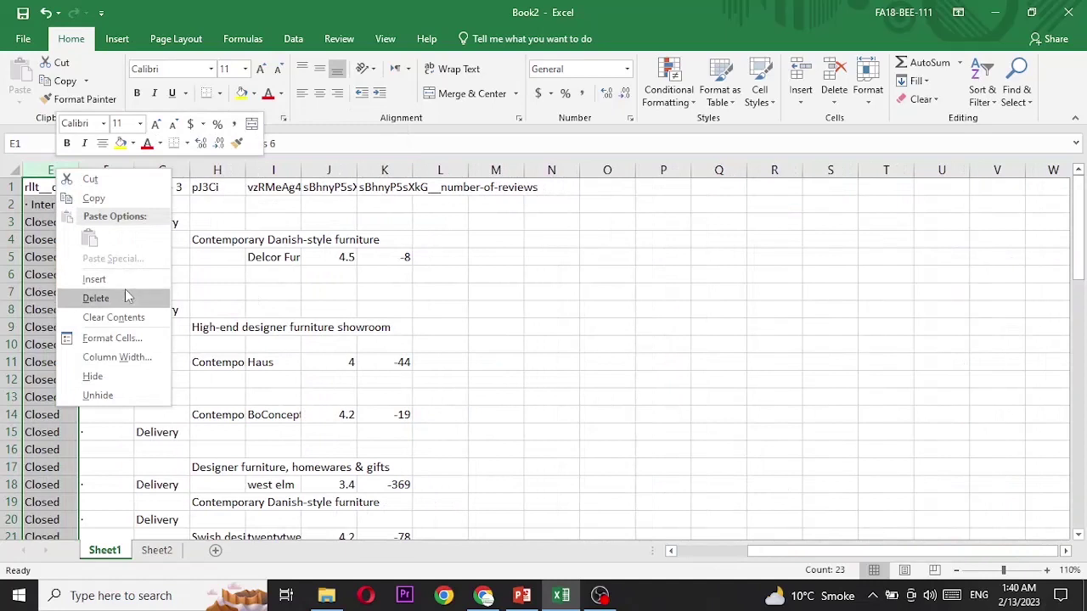
{"action": "left_click", "coordinate": [124, 288]}
{"action": "right_click", "coordinate": [52, 169]}
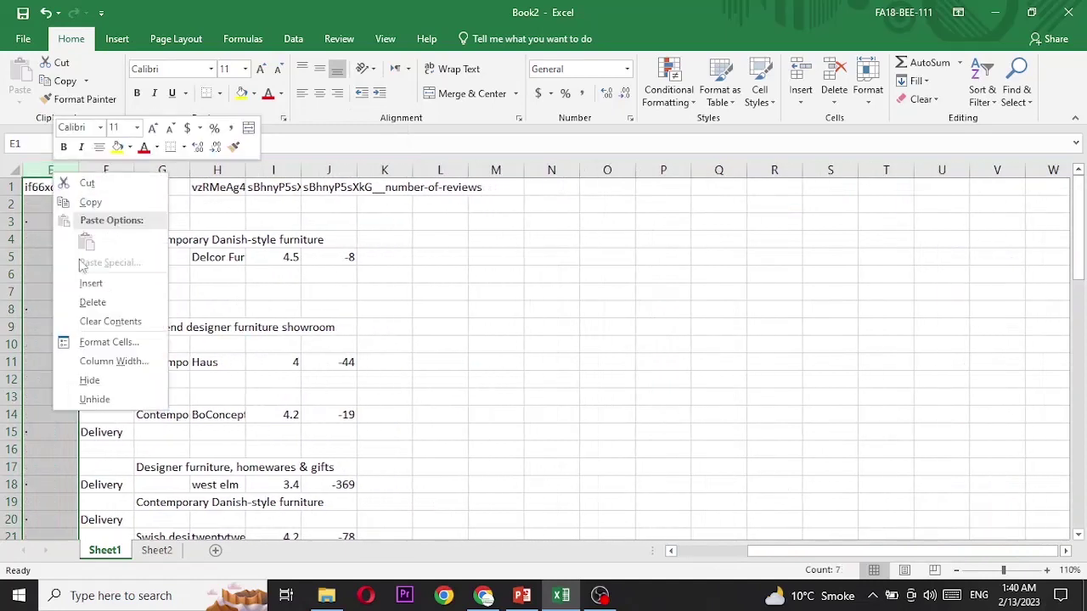
{"action": "left_click", "coordinate": [89, 308]}
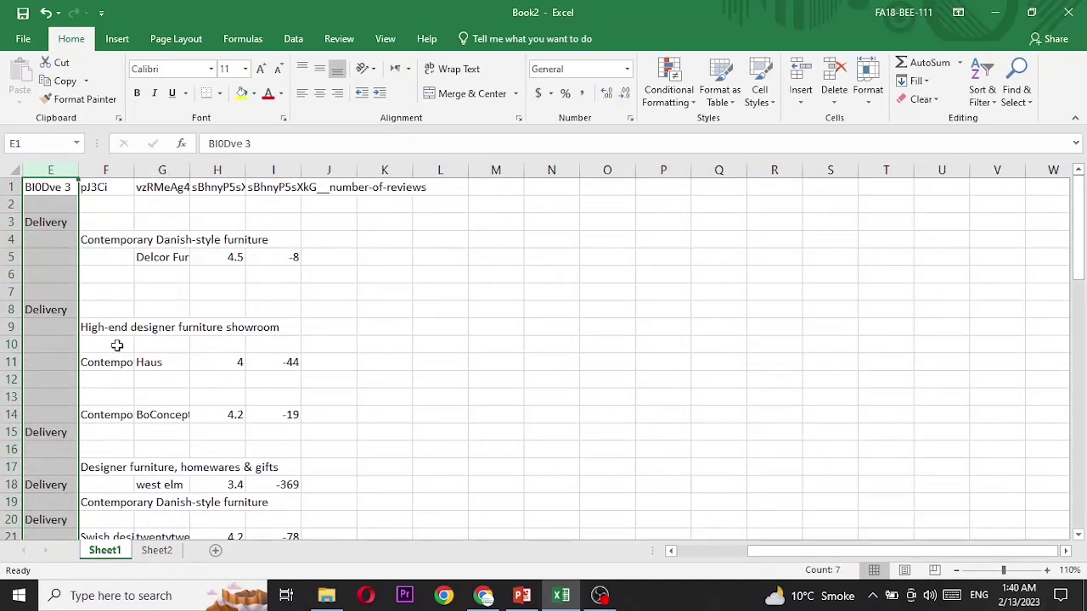
{"action": "right_click", "coordinate": [44, 169]}
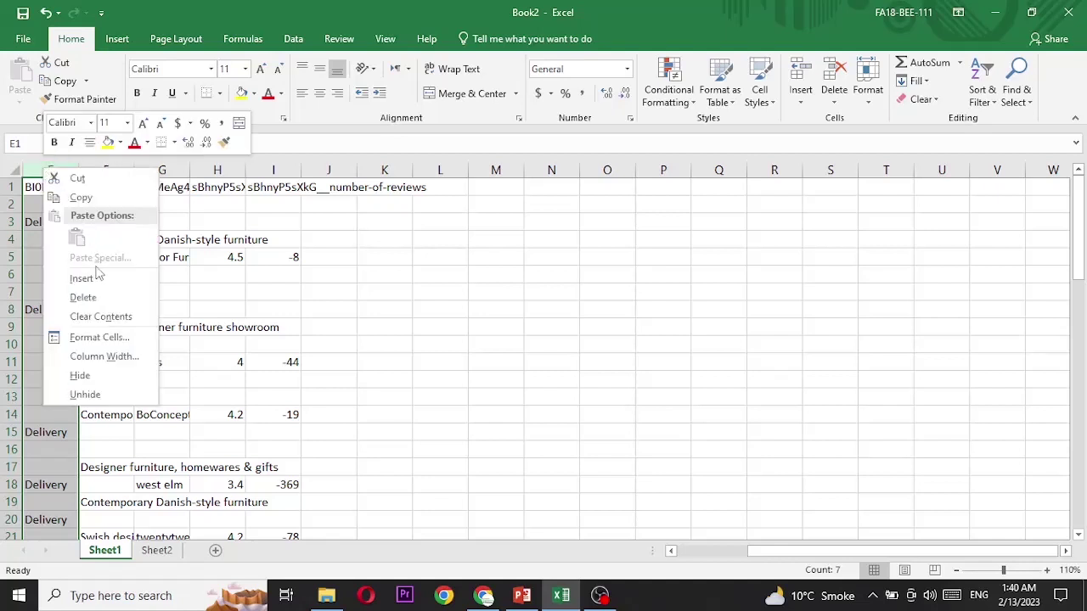
{"action": "left_click", "coordinate": [83, 298]}
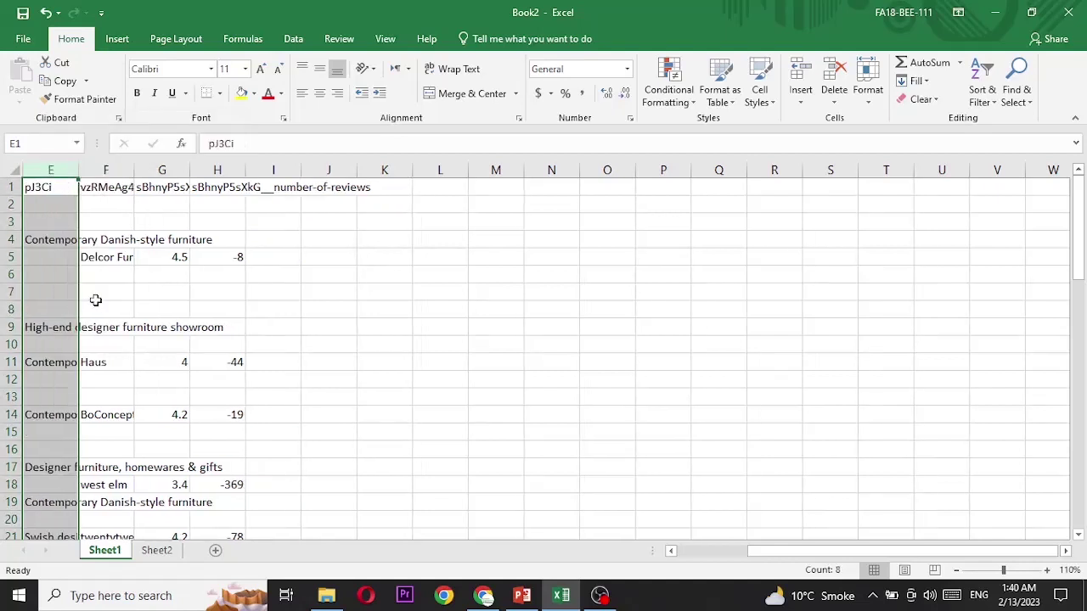
Delete the description, duplicate business-name, leftover ratings and number-of-reviews columns.
{"action": "double_click", "coordinate": [78, 170]}
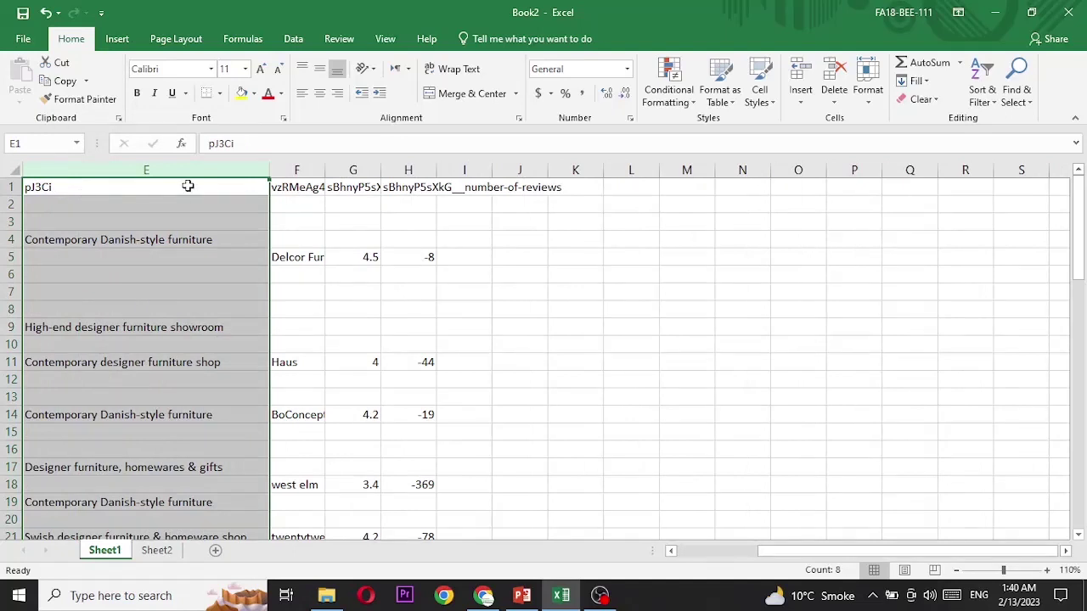
{"action": "right_click", "coordinate": [168, 170]}
{"action": "left_click", "coordinate": [225, 293]}
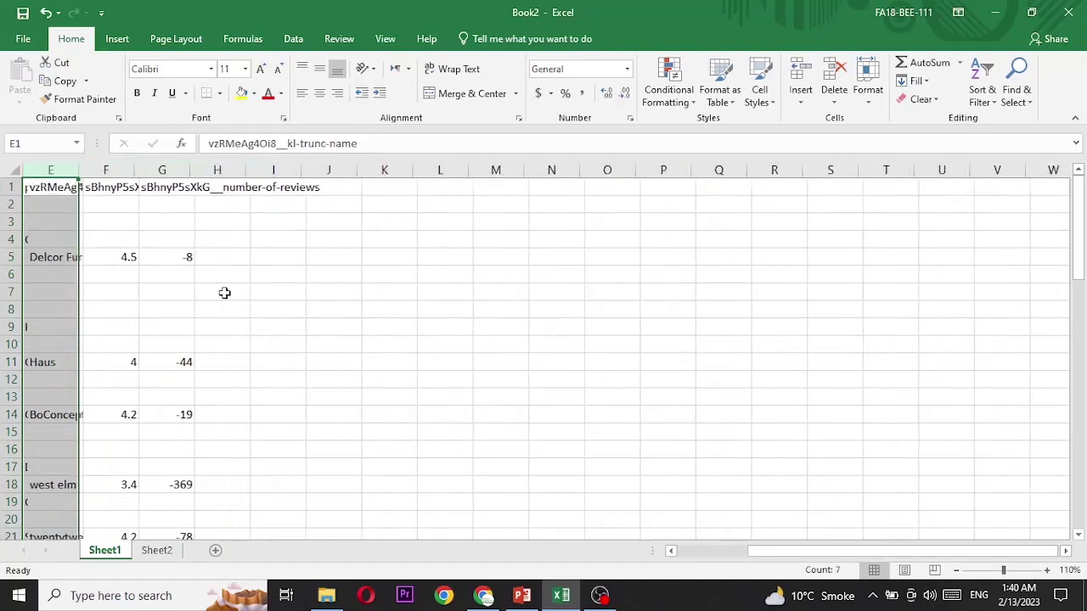
{"action": "right_click", "coordinate": [59, 170]}
{"action": "left_click", "coordinate": [98, 297]}
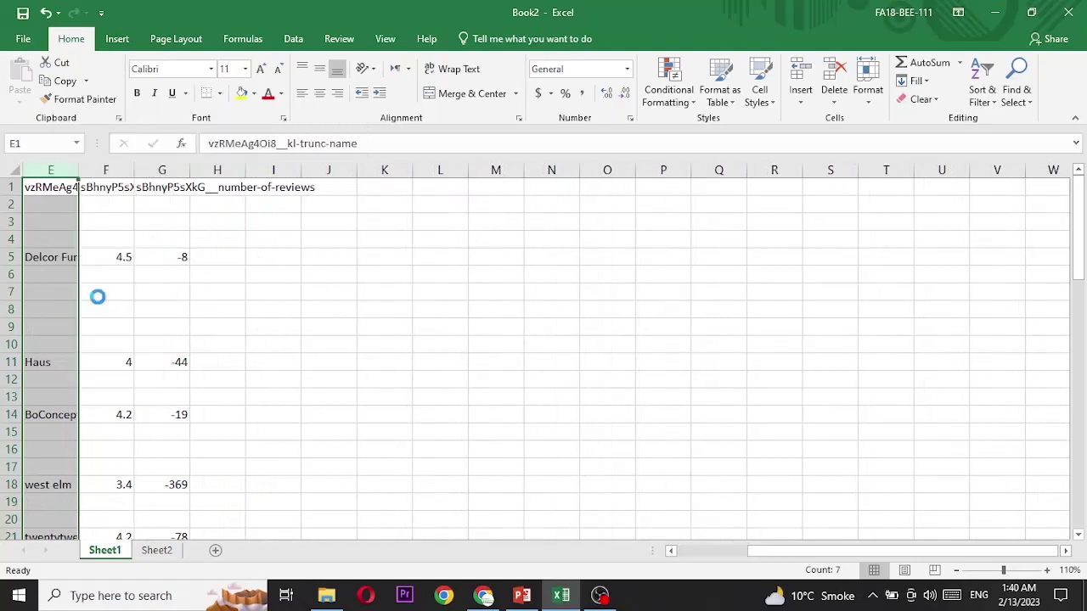
{"action": "right_click", "coordinate": [57, 165]}
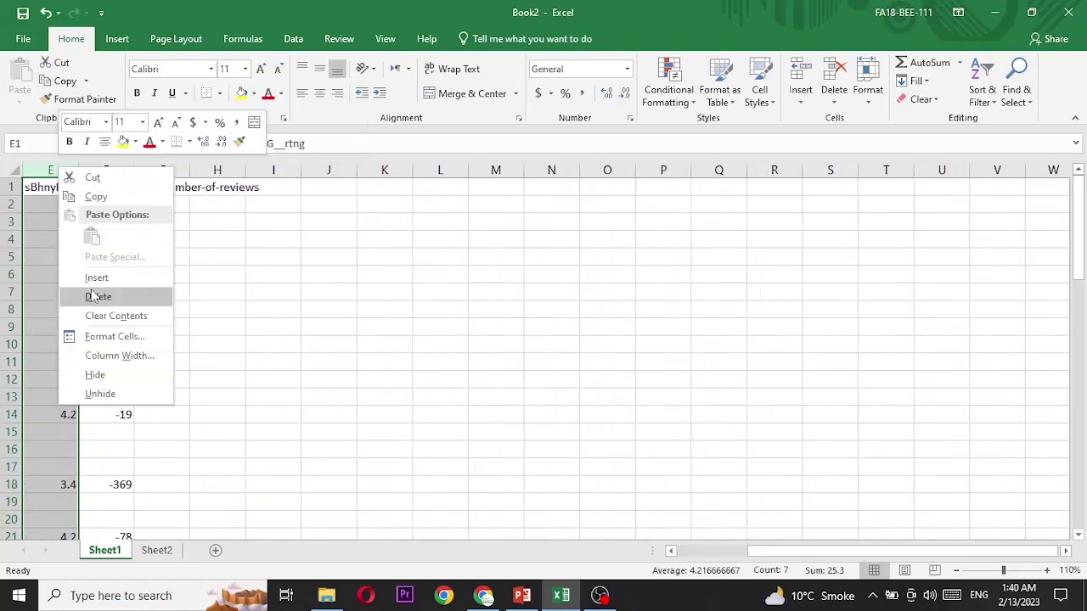
{"action": "left_click", "coordinate": [85, 294]}
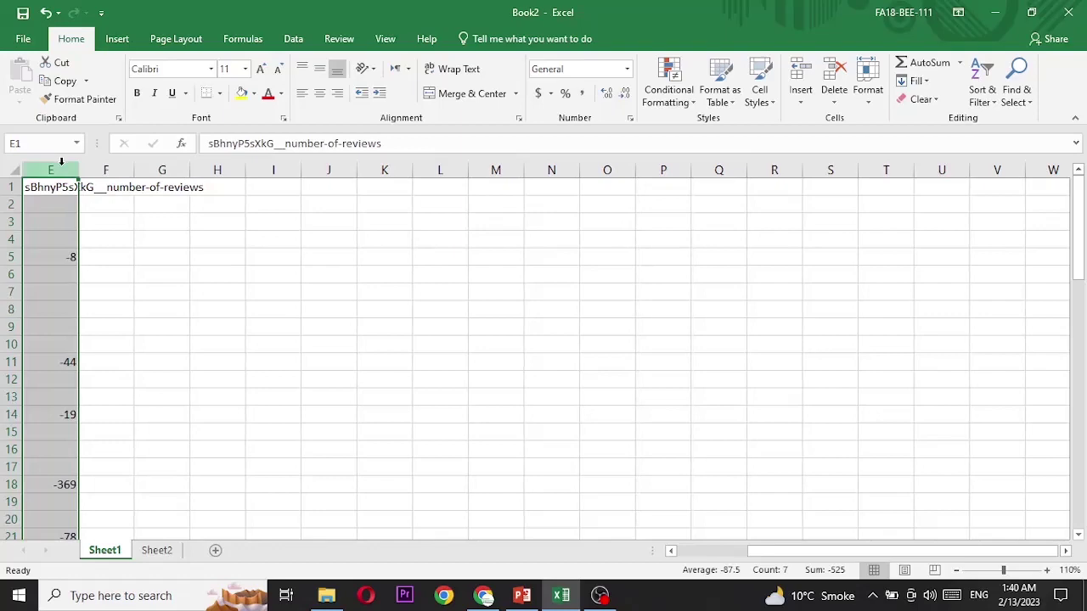
{"action": "right_click", "coordinate": [61, 168]}
{"action": "left_click", "coordinate": [90, 296]}
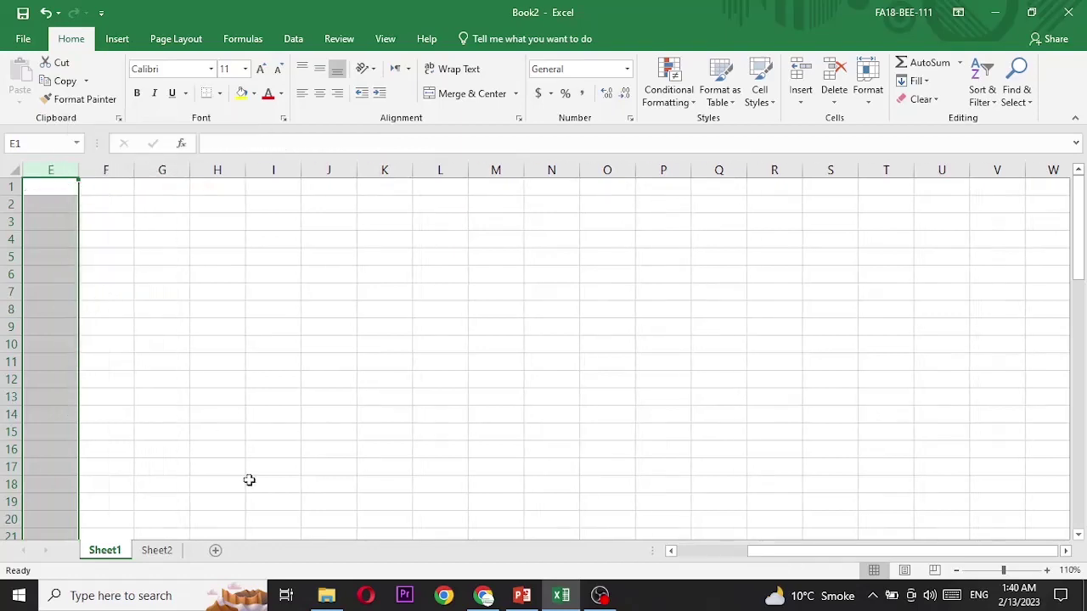
Rename headers A1 and B1 to Name Of Business and Ratings.
{"action": "left_click_drag", "start_coordinate": [946, 552], "coordinate": [845, 591]}
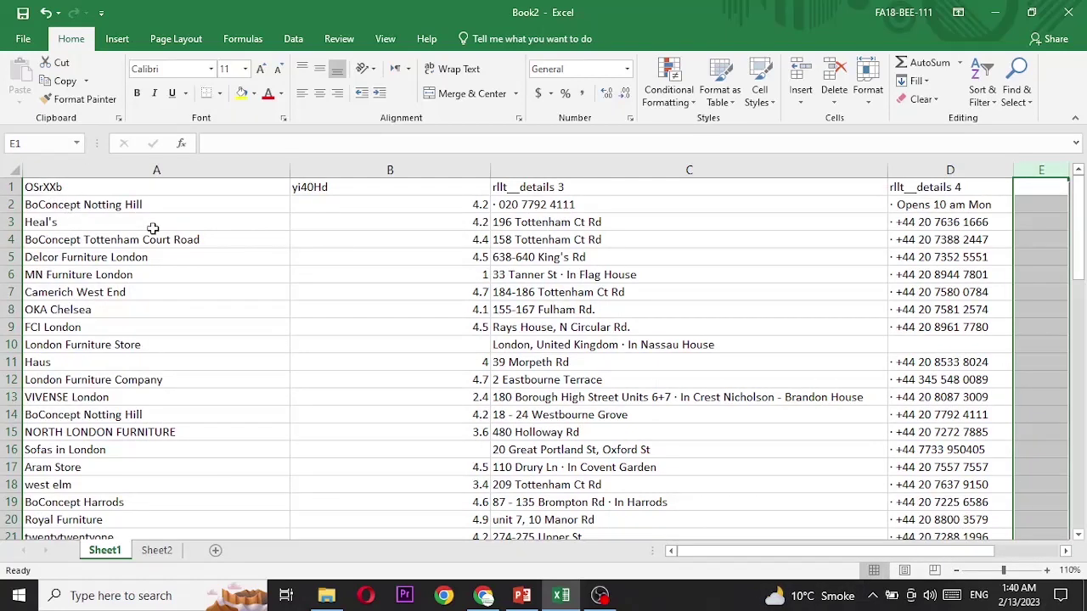
{"action": "double_click", "coordinate": [151, 186]}
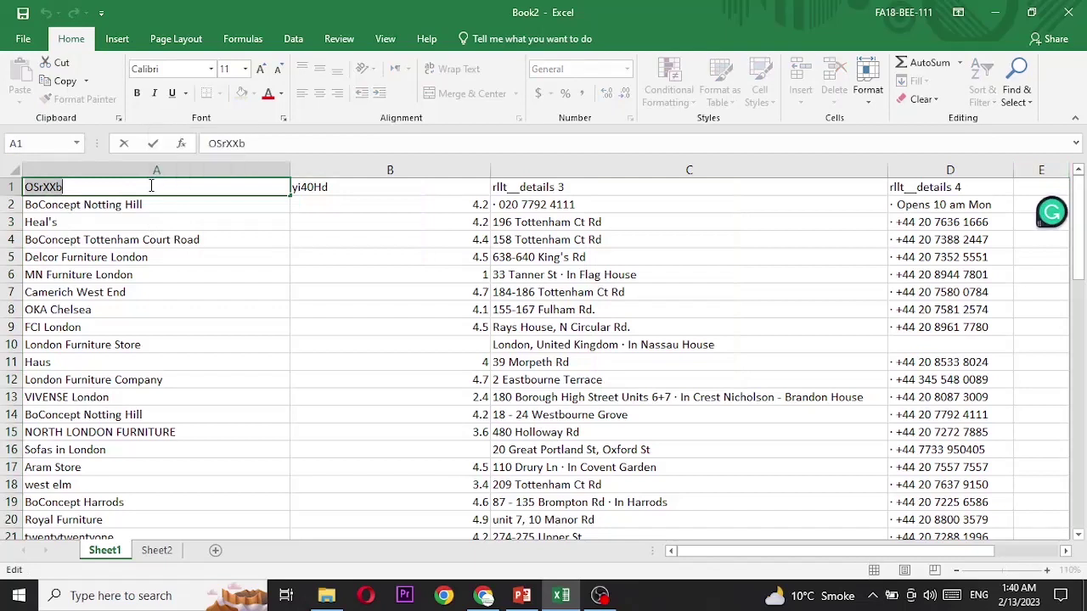
{"action": "type", "text": "Name Of Business"}
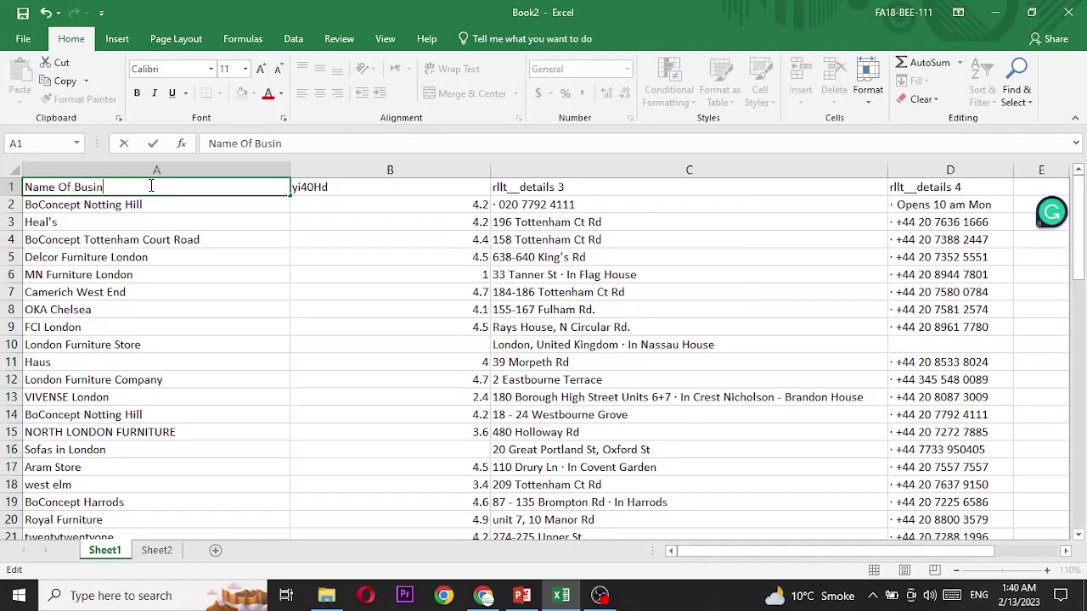
{"action": "double_click", "coordinate": [363, 186]}
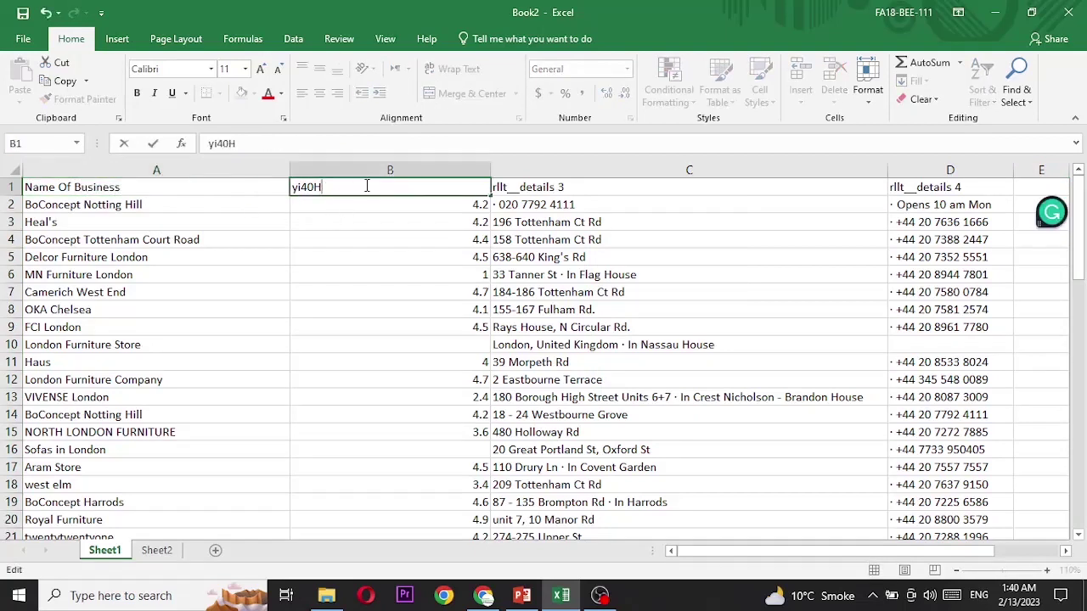
{"action": "key", "text": "BackSpace"}
{"action": "key", "text": "BackSpace"}
{"action": "key", "text": "BackSpace"}
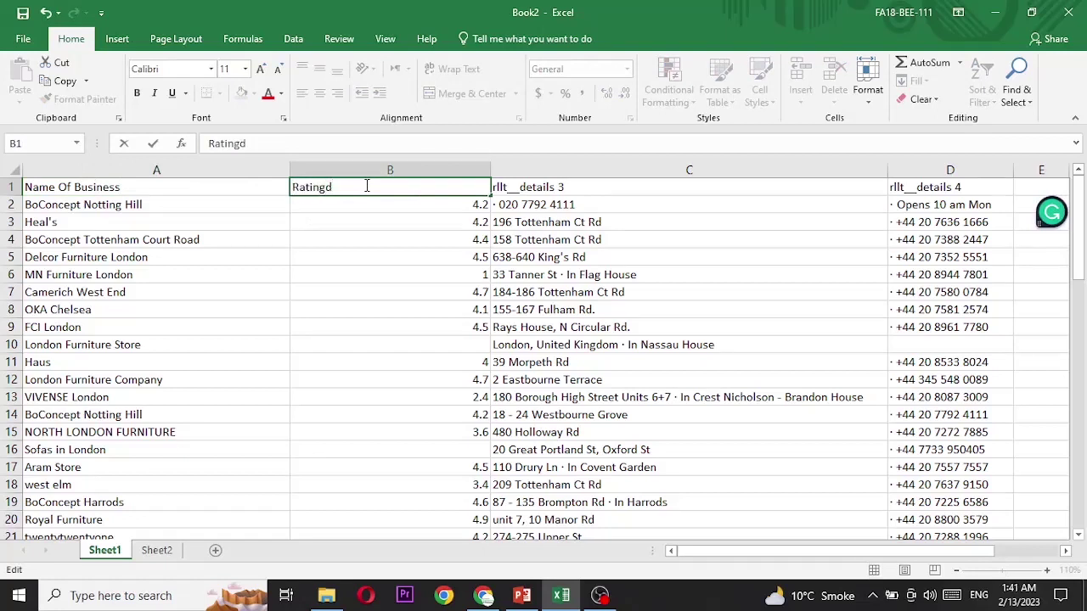
{"action": "type", "text": "s"}
{"action": "left_click", "coordinate": [580, 188]}
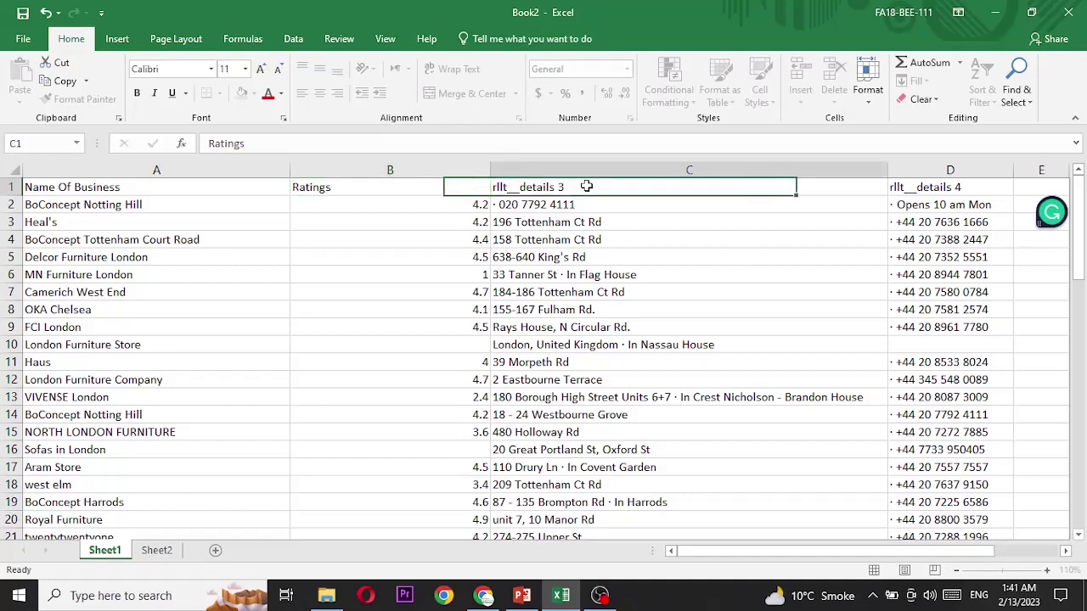
Rename headers C1 and D1 to Address and Contact.
{"action": "double_click", "coordinate": [584, 186]}
{"action": "double_click", "coordinate": [587, 187]}
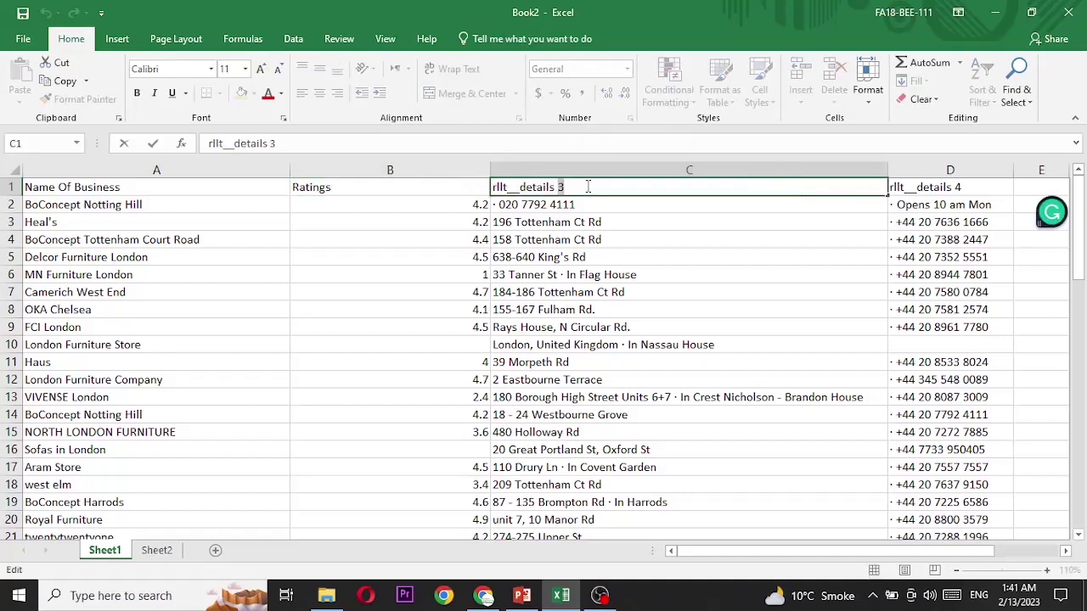
{"action": "type", "text": "Addres"}
{"action": "triple_click", "coordinate": [588, 186]}
{"action": "type", "text": "A"}
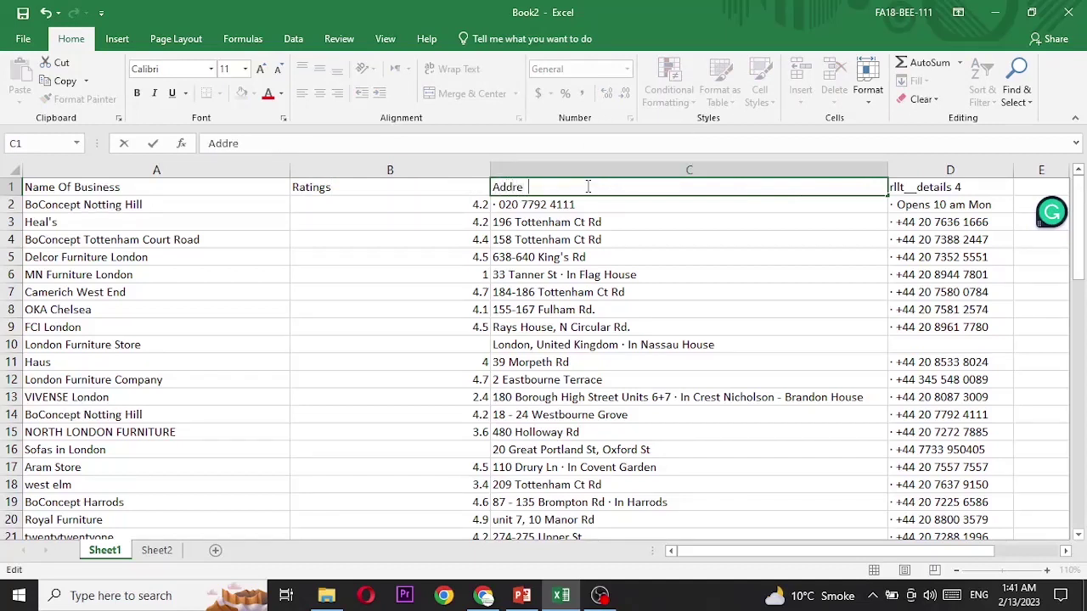
{"action": "double_click", "coordinate": [969, 187]}
{"action": "triple_click", "coordinate": [971, 187]}
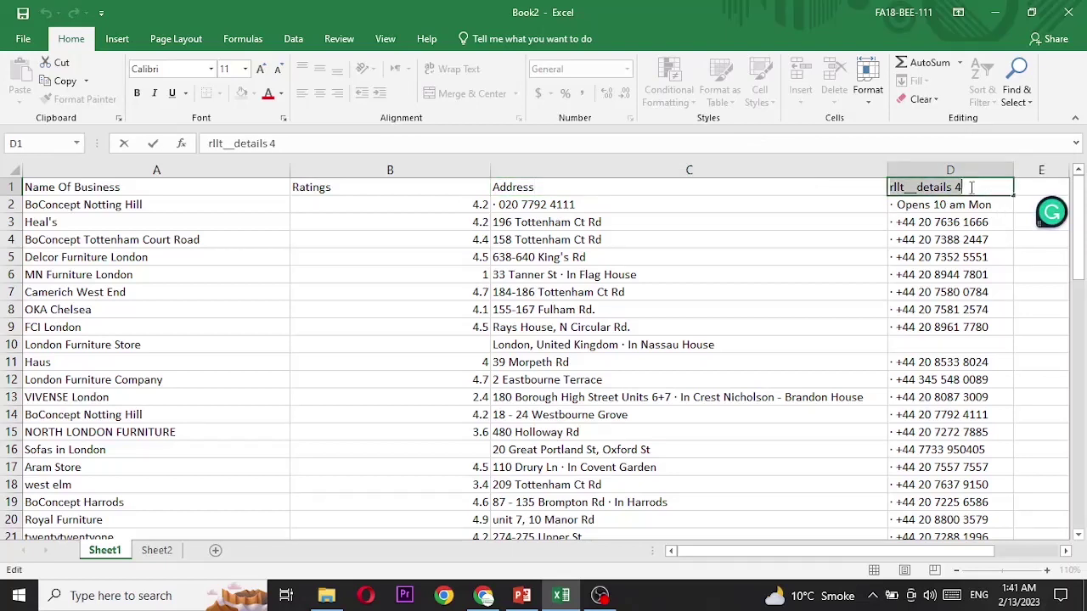
{"action": "type", "text": "Contact"}
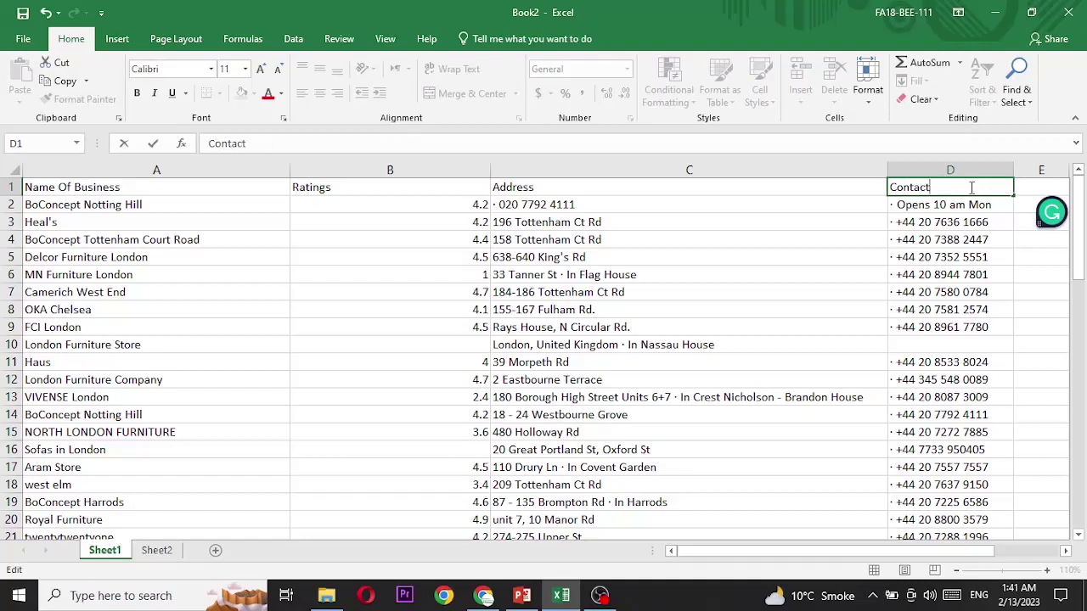
{"action": "left_click", "coordinate": [12, 205]}
Delete the misaligned row 2 and the scraped class-name text in row 22.
{"action": "right_click", "coordinate": [12, 205]}
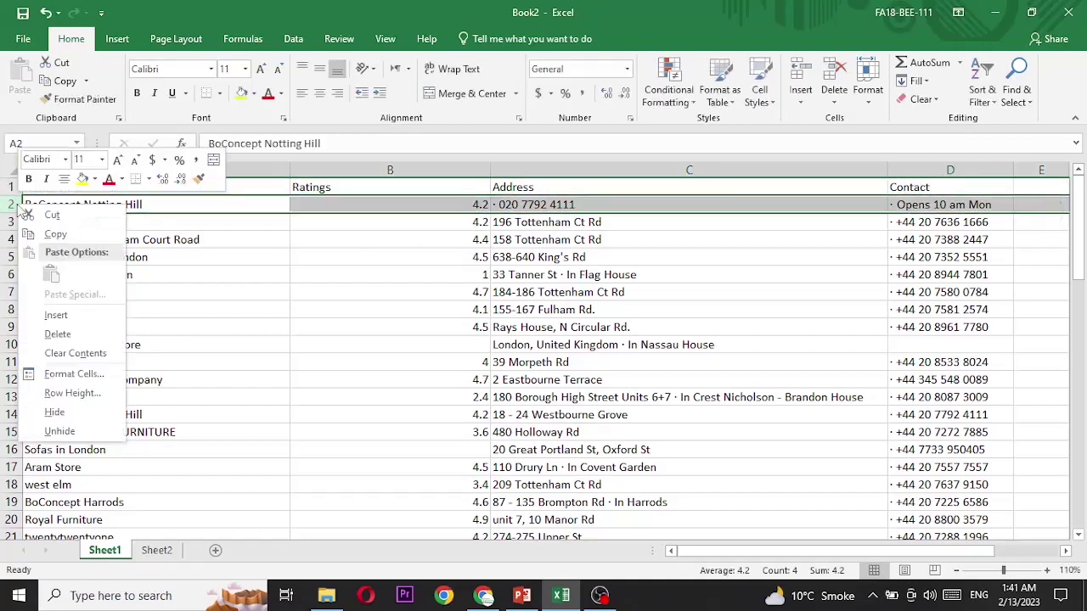
{"action": "left_click", "coordinate": [66, 332]}
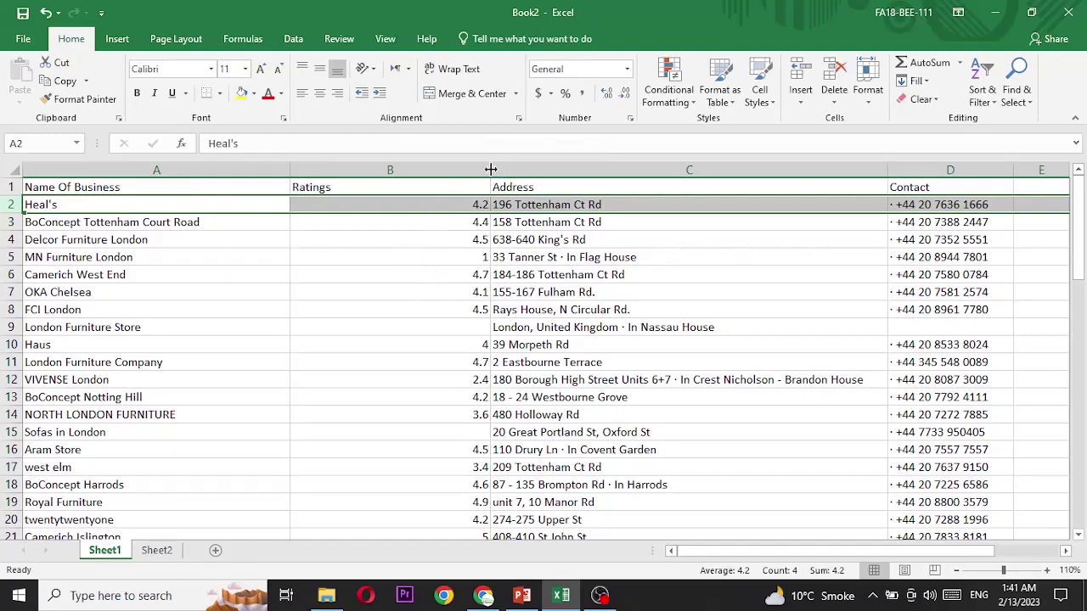
{"action": "scroll", "coordinate": [531, 277], "scroll_direction": "down", "scroll_amount": 5}
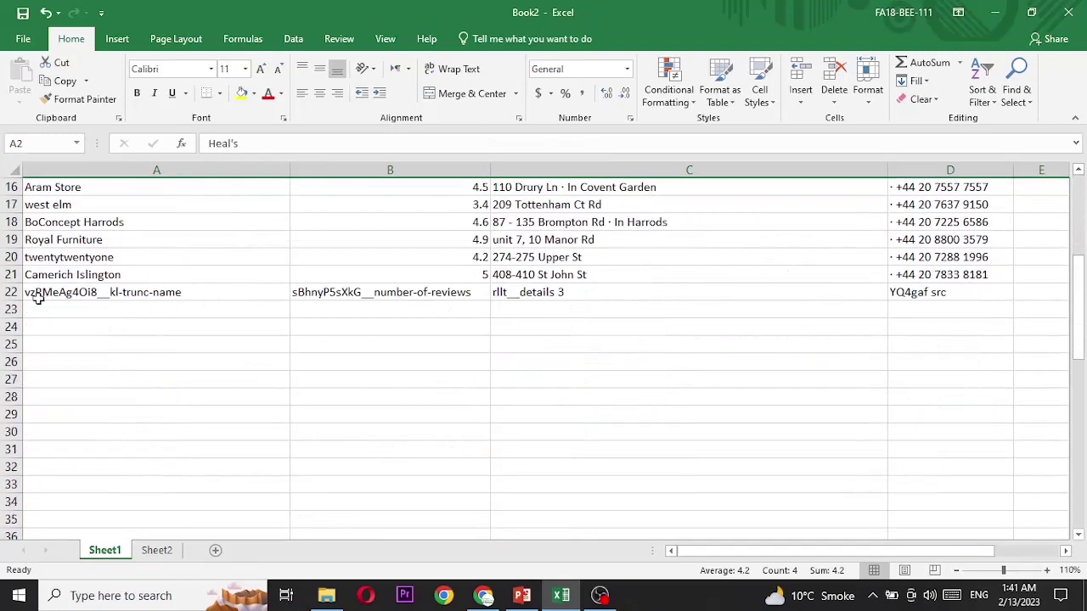
{"action": "left_click", "coordinate": [7, 292]}
{"action": "right_click", "coordinate": [7, 292]}
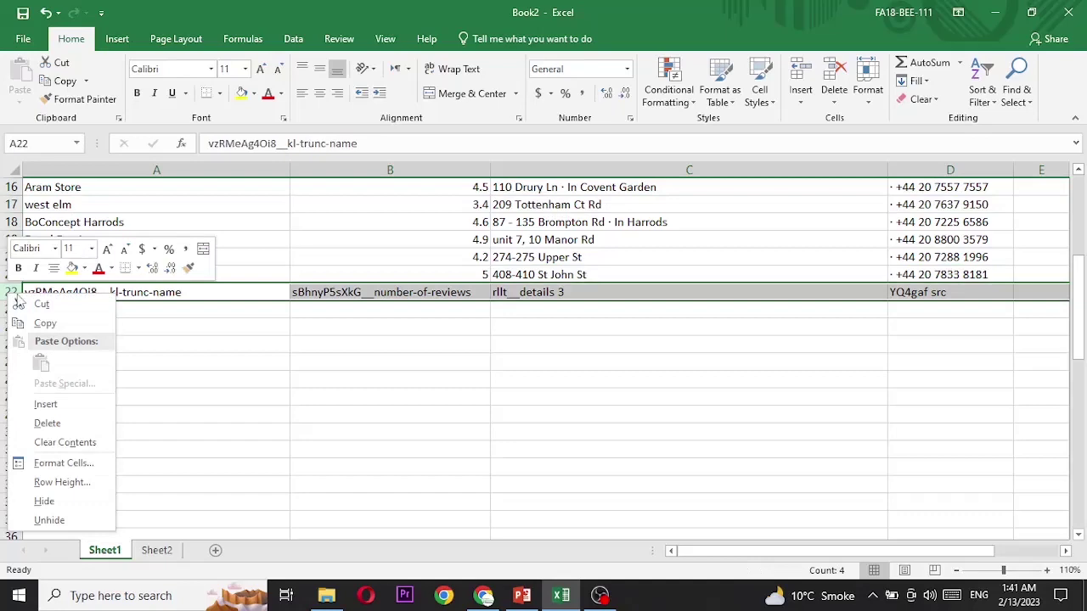
{"action": "left_click", "coordinate": [53, 429]}
{"action": "scroll", "coordinate": [174, 420], "scroll_direction": "up", "scroll_amount": 5}
{"action": "scroll", "coordinate": [178, 423], "scroll_direction": "down", "scroll_amount": 4}
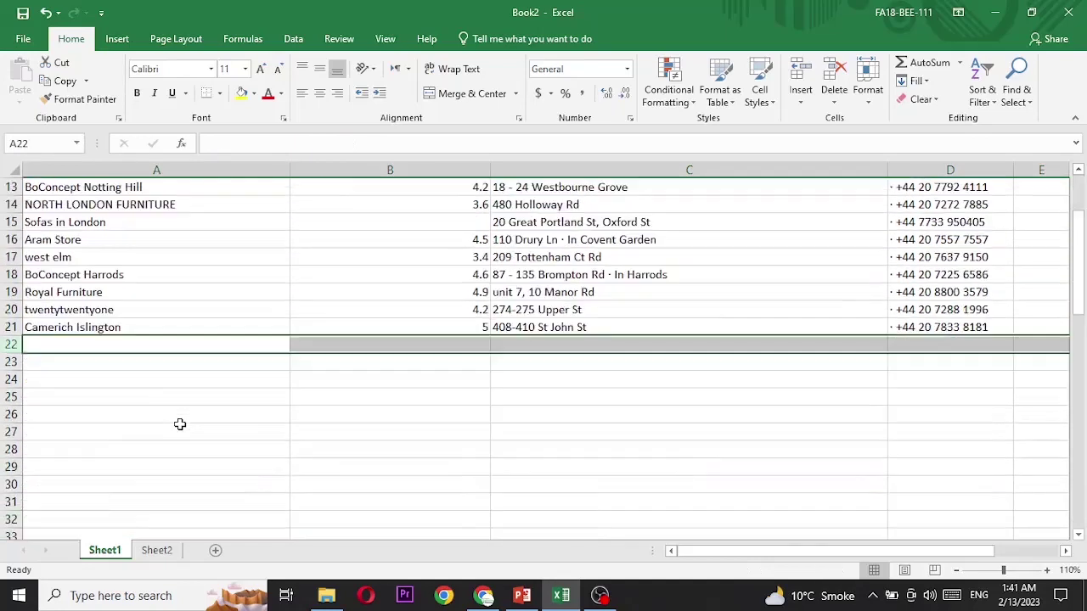
{"action": "scroll", "coordinate": [179, 425], "scroll_direction": "down", "scroll_amount": 1}
{"action": "scroll", "coordinate": [180, 425], "scroll_direction": "up", "scroll_amount": 5}
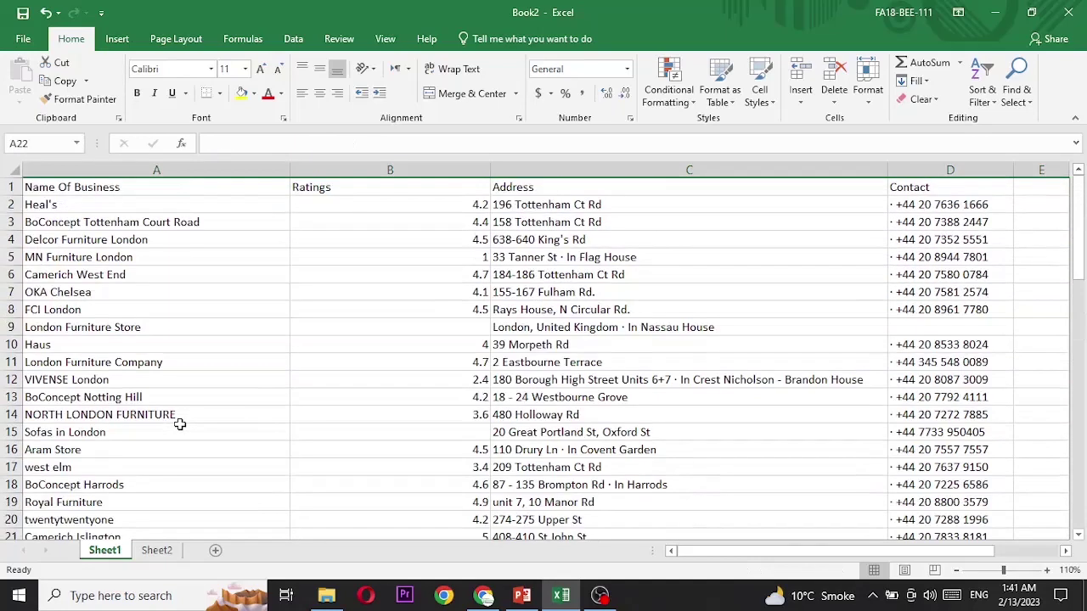
Autofit columns A and B to their business names and ratings.
{"action": "left_click_drag", "start_coordinate": [492, 171], "coordinate": [491, 171]}
{"action": "double_click", "coordinate": [492, 172]}
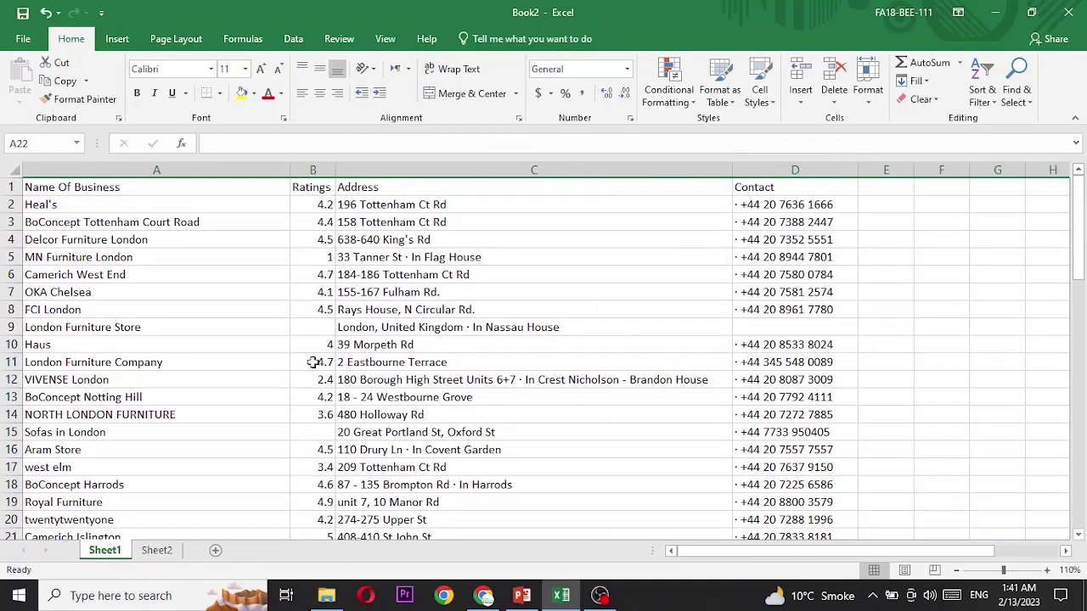
{"action": "double_click", "coordinate": [290, 170]}
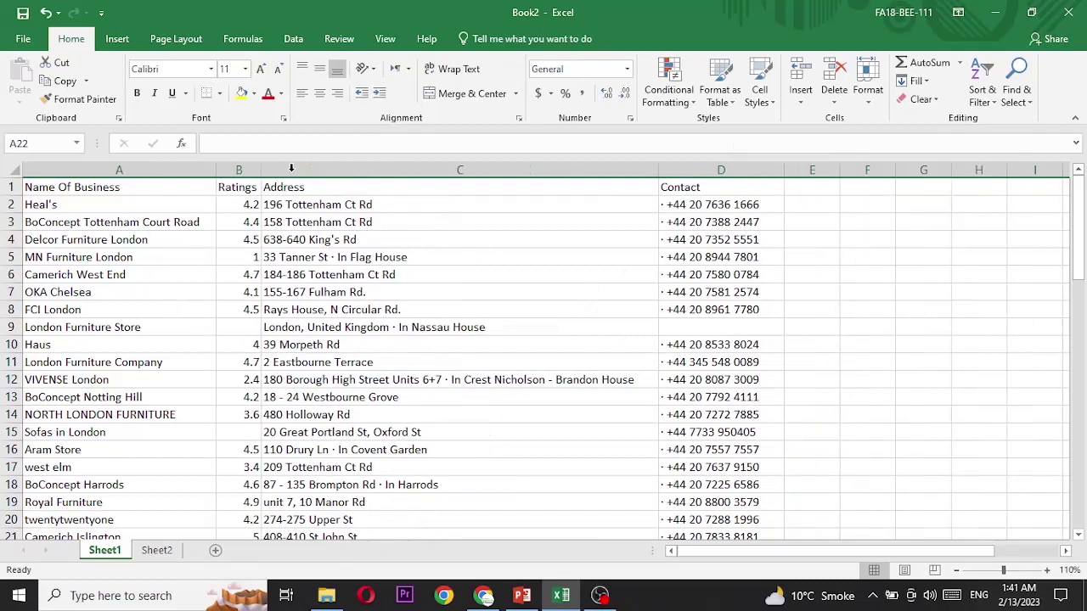
Make the header row bold at 16 pt.
{"action": "left_click", "coordinate": [12, 187]}
{"action": "left_click", "coordinate": [243, 68]}
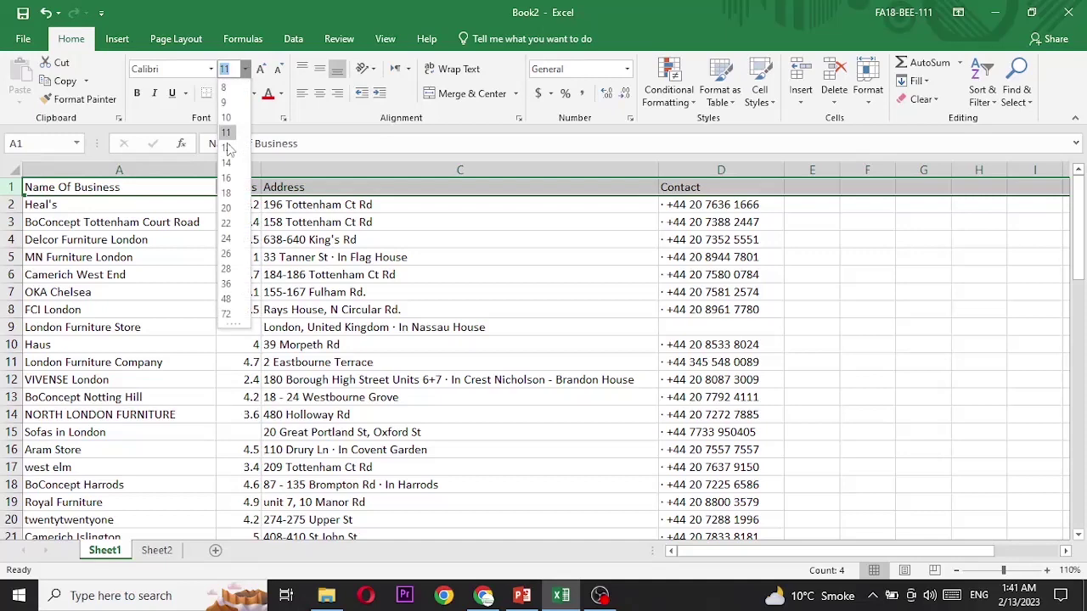
{"action": "left_click", "coordinate": [239, 174]}
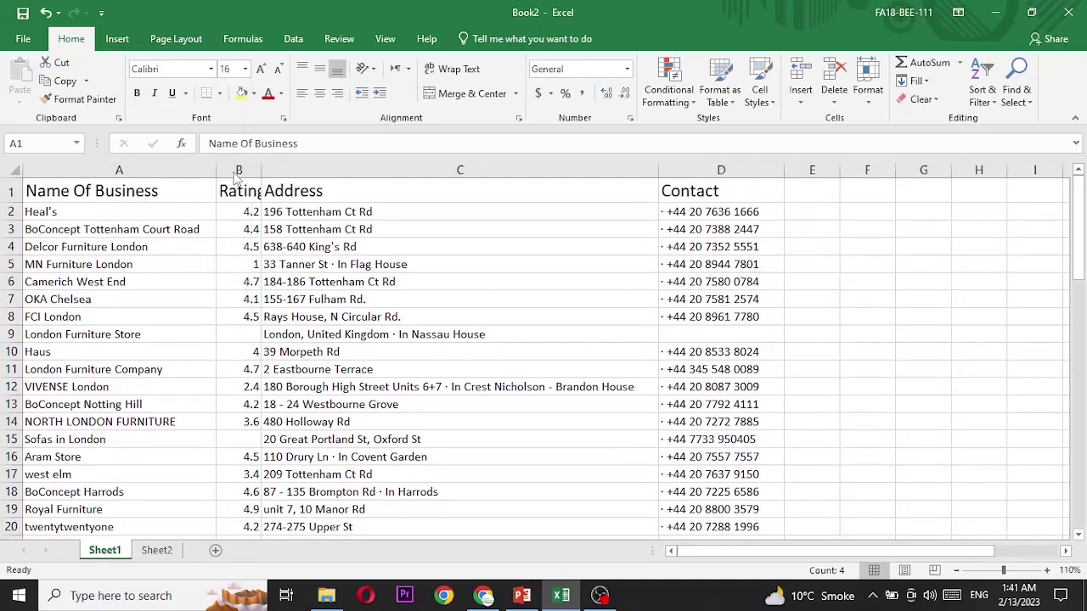
{"action": "left_click", "coordinate": [137, 93]}
{"action": "left_click", "coordinate": [318, 284]}
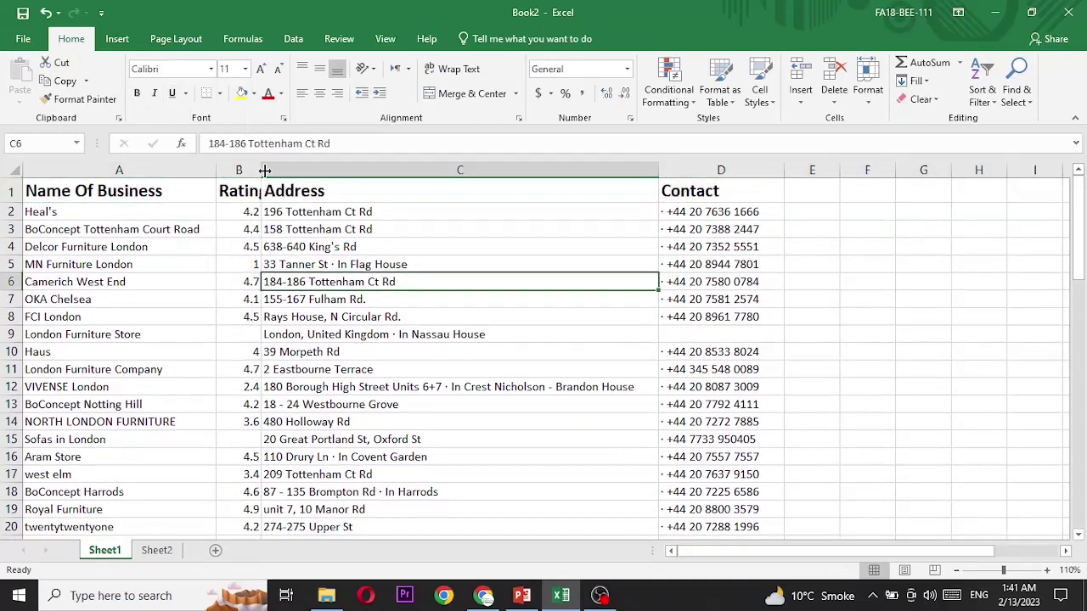
Widen column B and centre-align the Ratings values.
{"action": "left_click_drag", "start_coordinate": [260, 170], "coordinate": [278, 169]}
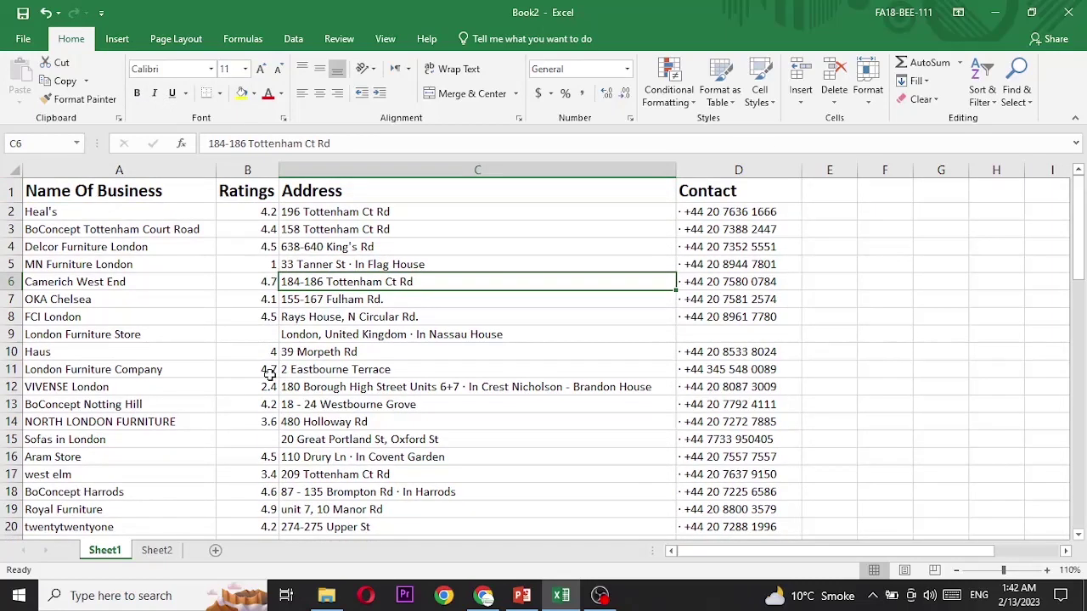
{"action": "left_click", "coordinate": [252, 170]}
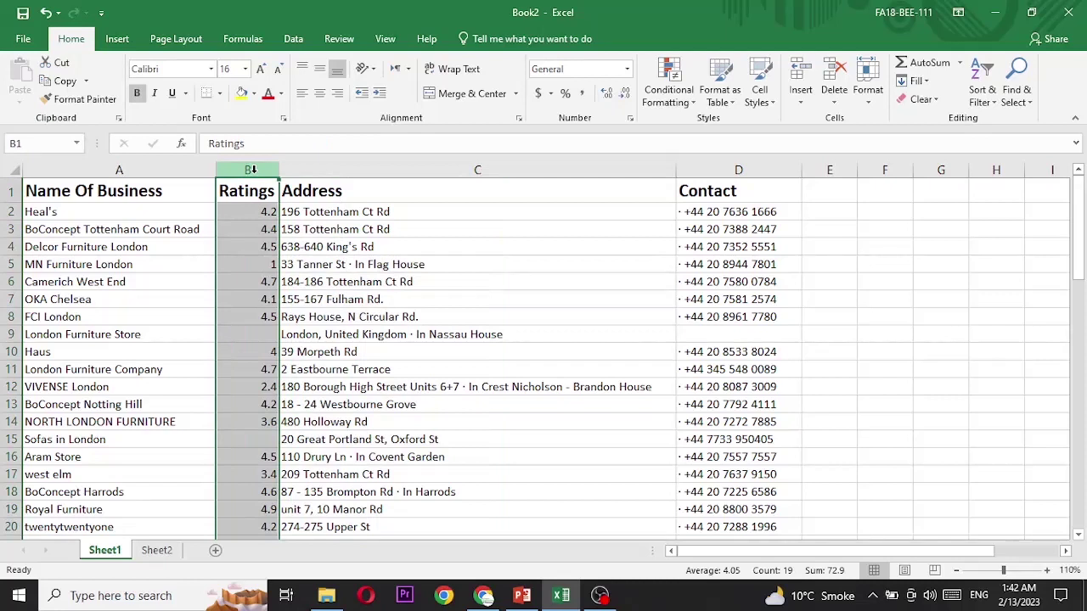
{"action": "left_click", "coordinate": [320, 94]}
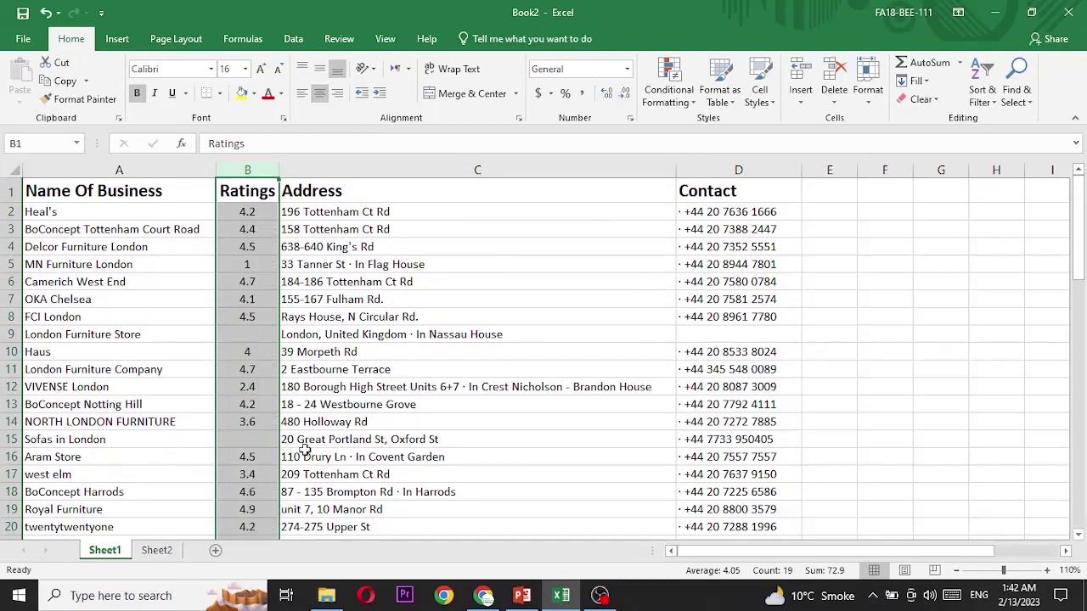
{"action": "scroll", "coordinate": [308, 449], "scroll_direction": "down", "scroll_amount": 2}
{"action": "scroll", "coordinate": [307, 449], "scroll_direction": "up", "scroll_amount": 1}
{"action": "scroll", "coordinate": [310, 446], "scroll_direction": "up", "scroll_amount": 1}
{"action": "left_click", "coordinate": [256, 332]}
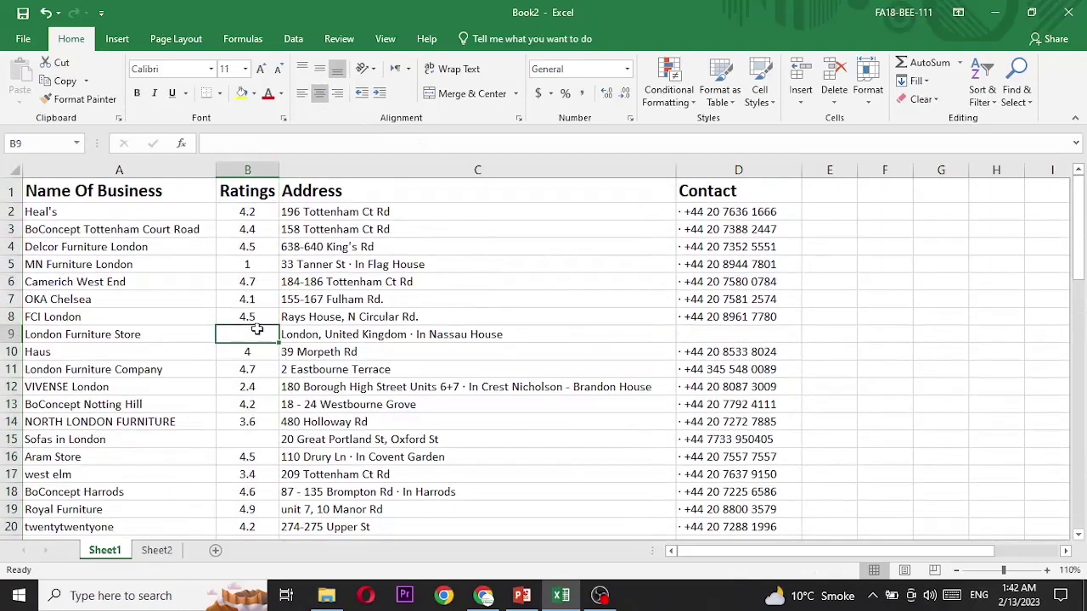
Enter 0 as the rating in B9 (London Furniture Store) and B15 (Sofas in London).
{"action": "left_click", "coordinate": [258, 439]}
{"action": "left_click", "coordinate": [255, 336]}
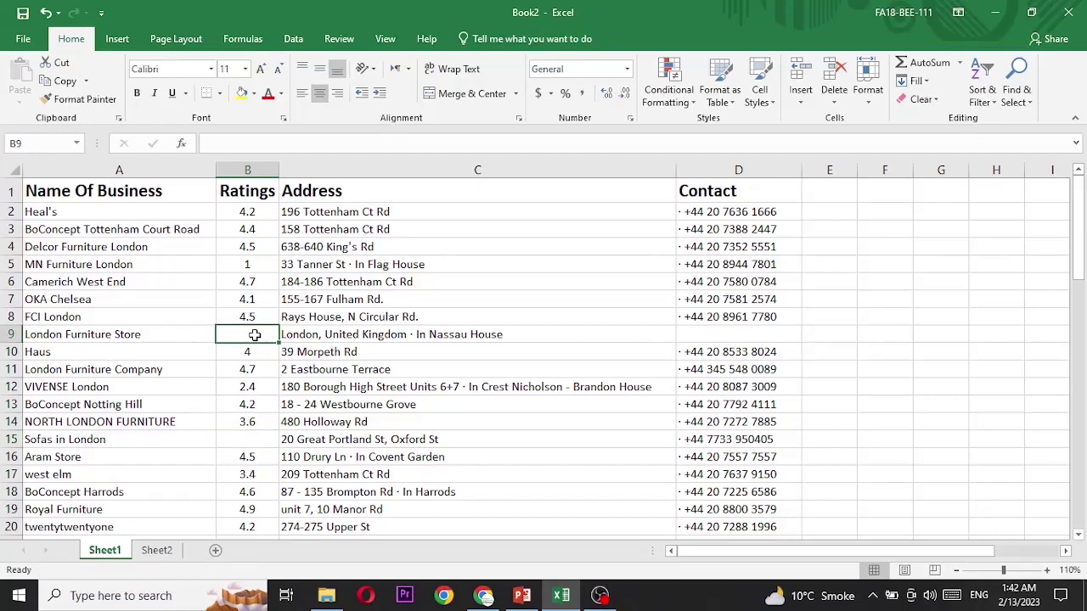
{"action": "type", "text": "0"}
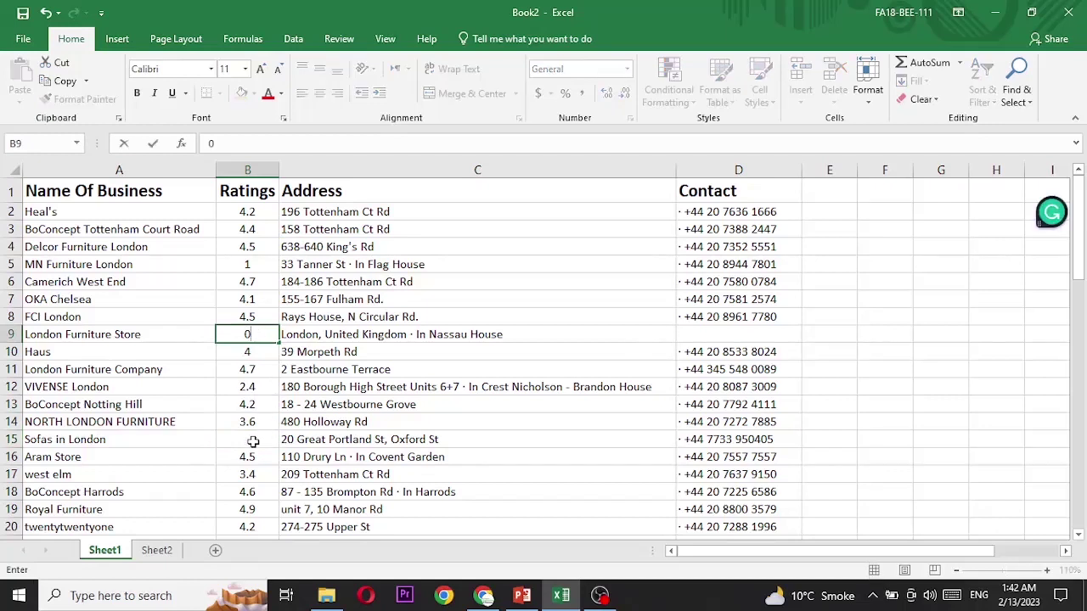
{"action": "double_click", "coordinate": [254, 440]}
{"action": "type", "text": "0"}
{"action": "scroll", "coordinate": [253, 441], "scroll_direction": "down", "scroll_amount": 3}
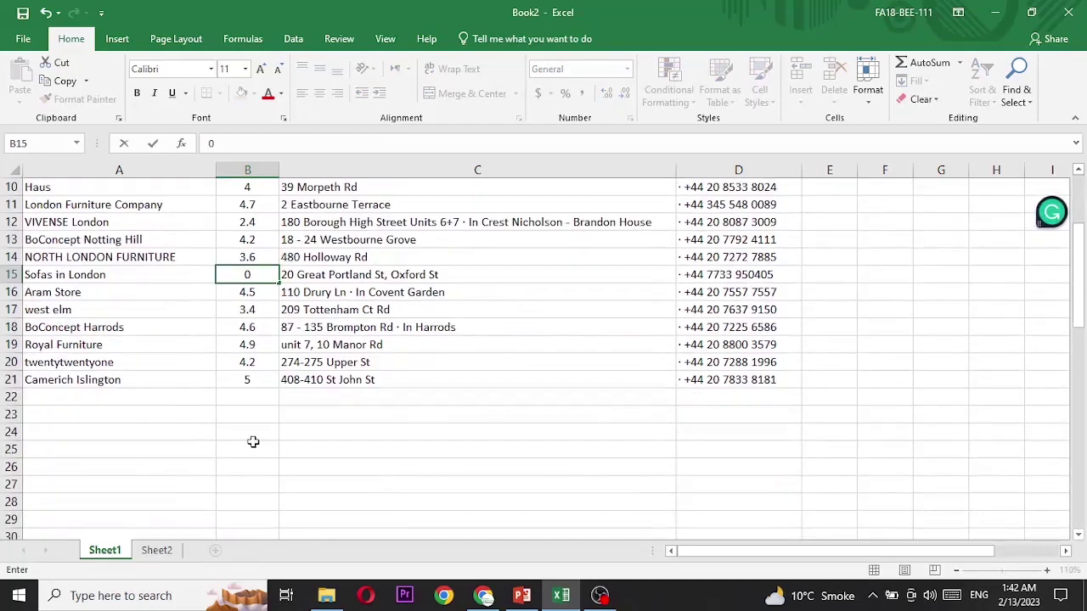
{"action": "scroll", "coordinate": [374, 493], "scroll_direction": "up", "scroll_amount": 3}
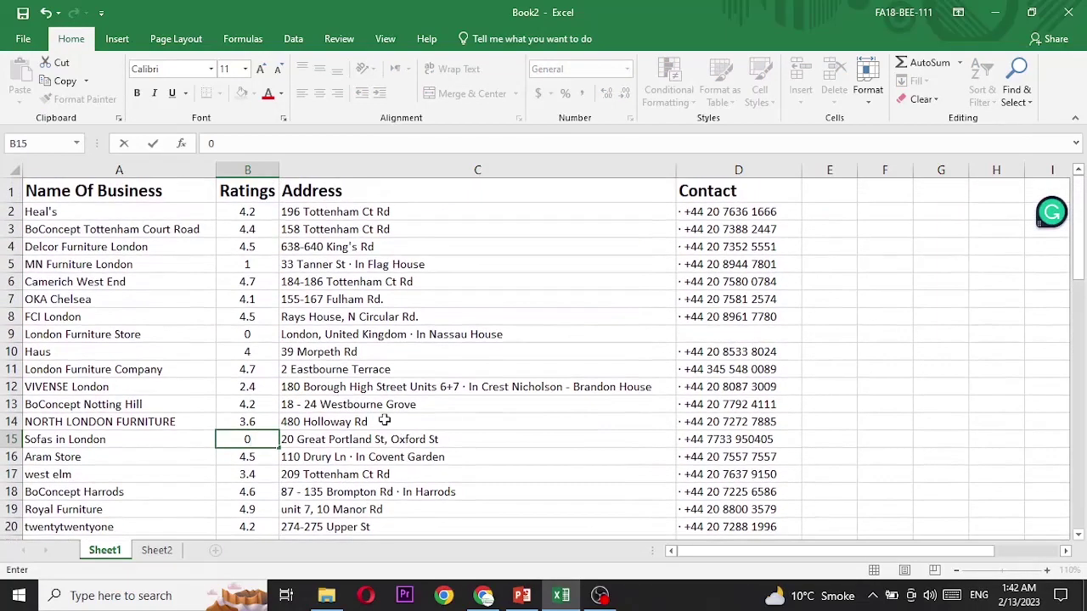
{"action": "left_click", "coordinate": [248, 352]}
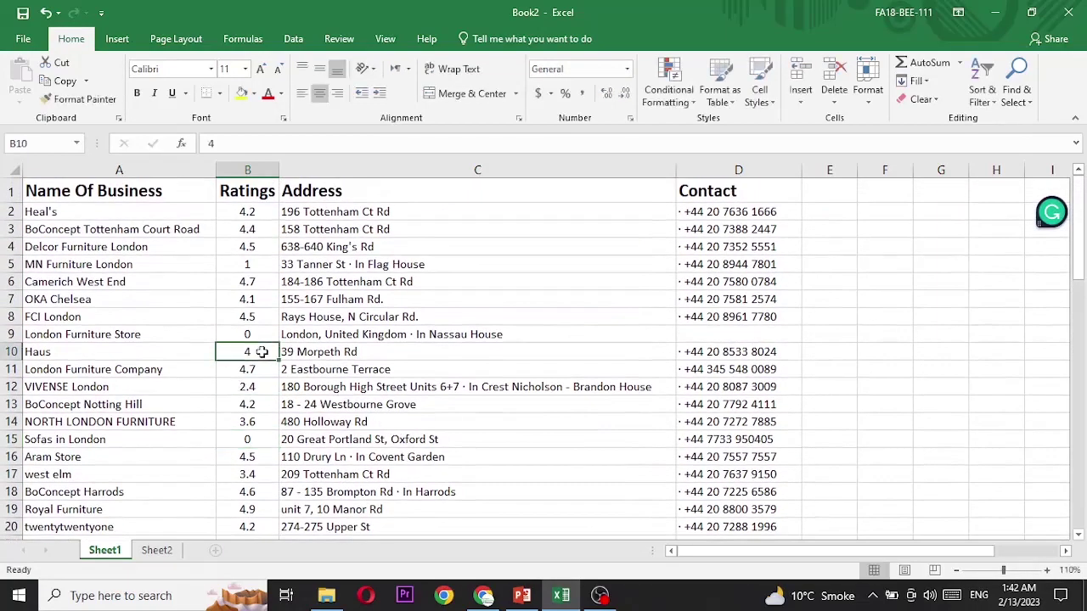
Paste the business data into Sheet2 and delete its junk first row.
{"action": "left_click", "coordinate": [156, 550]}
{"action": "key", "text": "ctrl+v"}
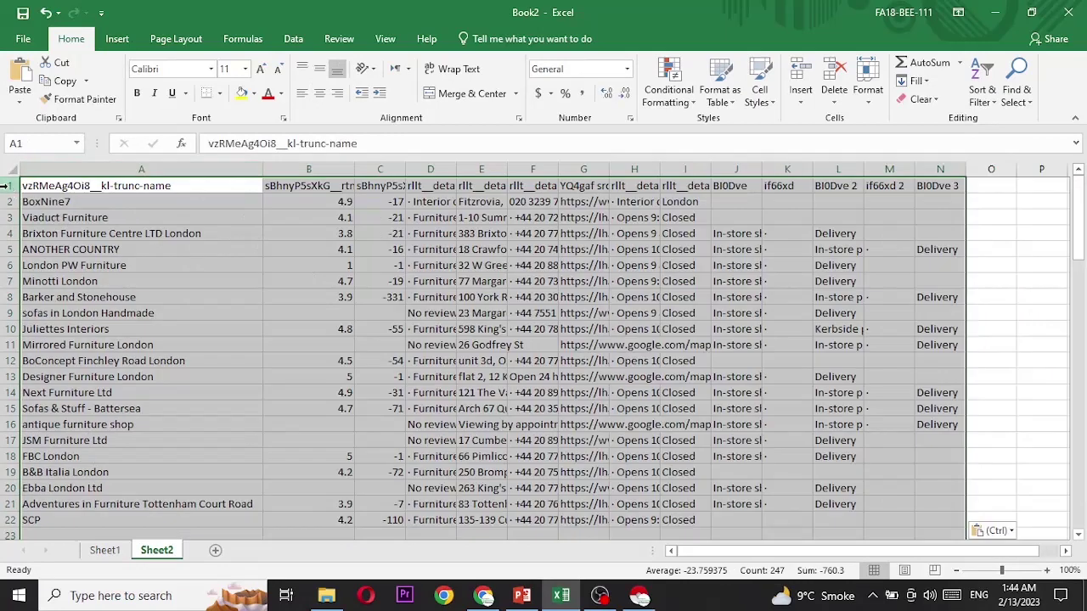
{"action": "left_click", "coordinate": [6, 186]}
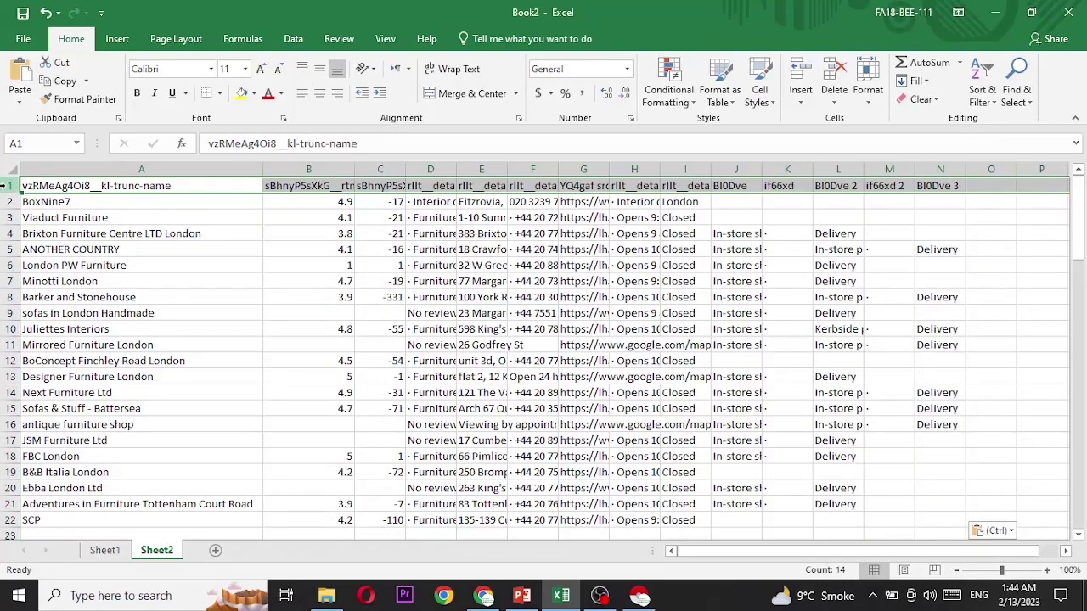
{"action": "right_click", "coordinate": [9, 188]}
{"action": "key", "text": "Escape"}
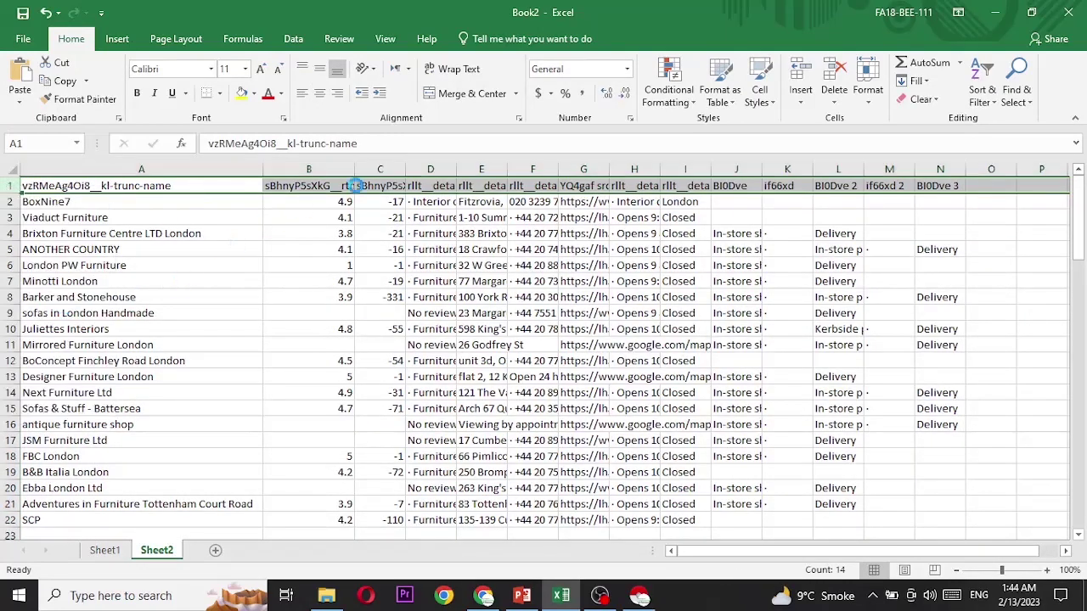
{"action": "key", "text": "ctrl+minus"}
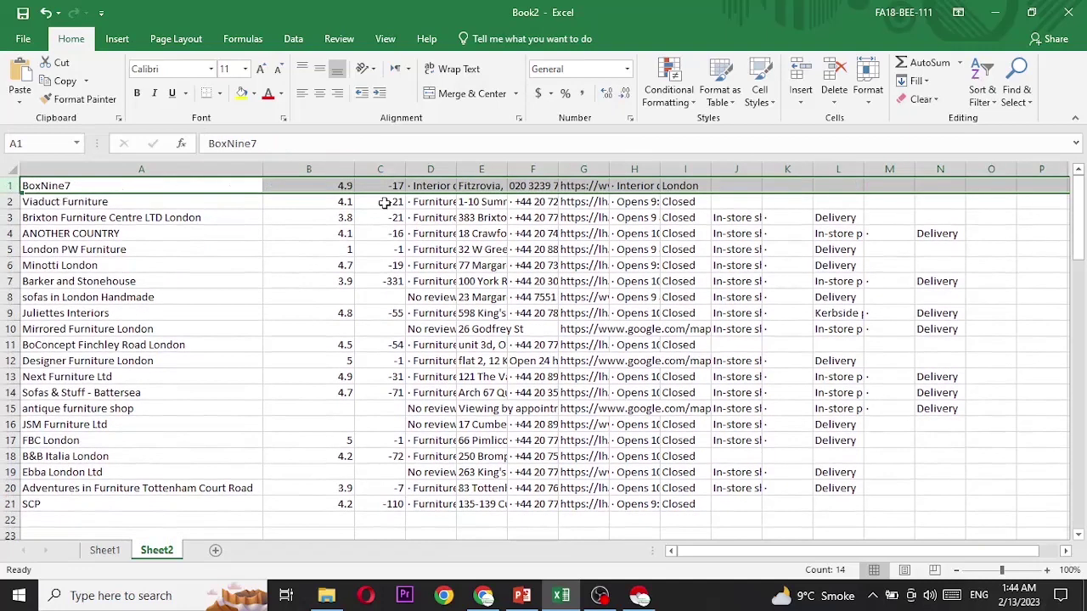
Delete the negative-number and business-category columns, then autofit the address and phone columns.
{"action": "left_click", "coordinate": [390, 169]}
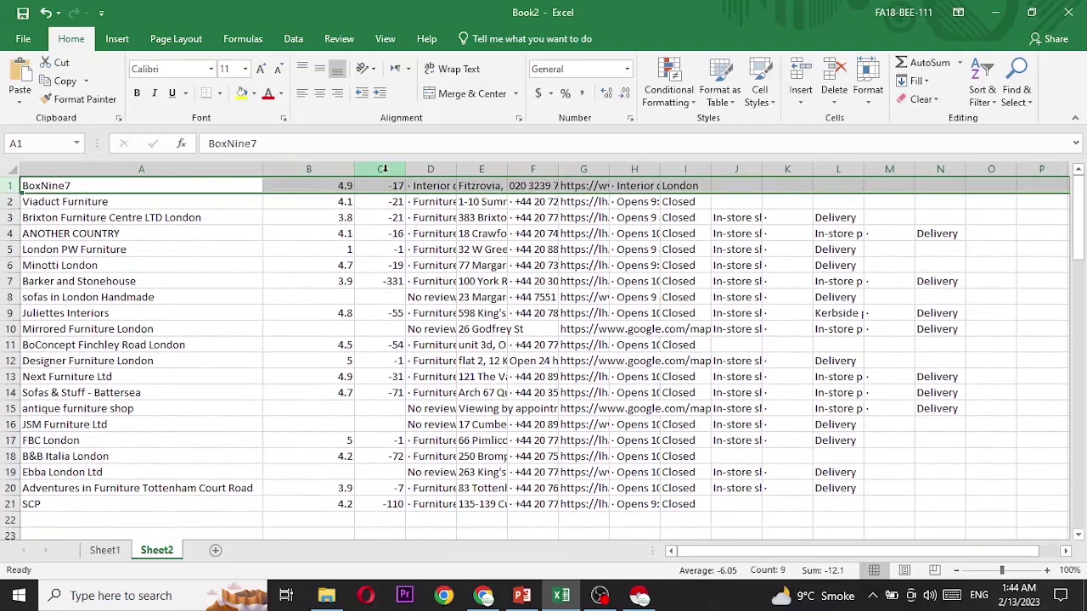
{"action": "right_click", "coordinate": [390, 170]}
{"action": "left_click", "coordinate": [426, 301]}
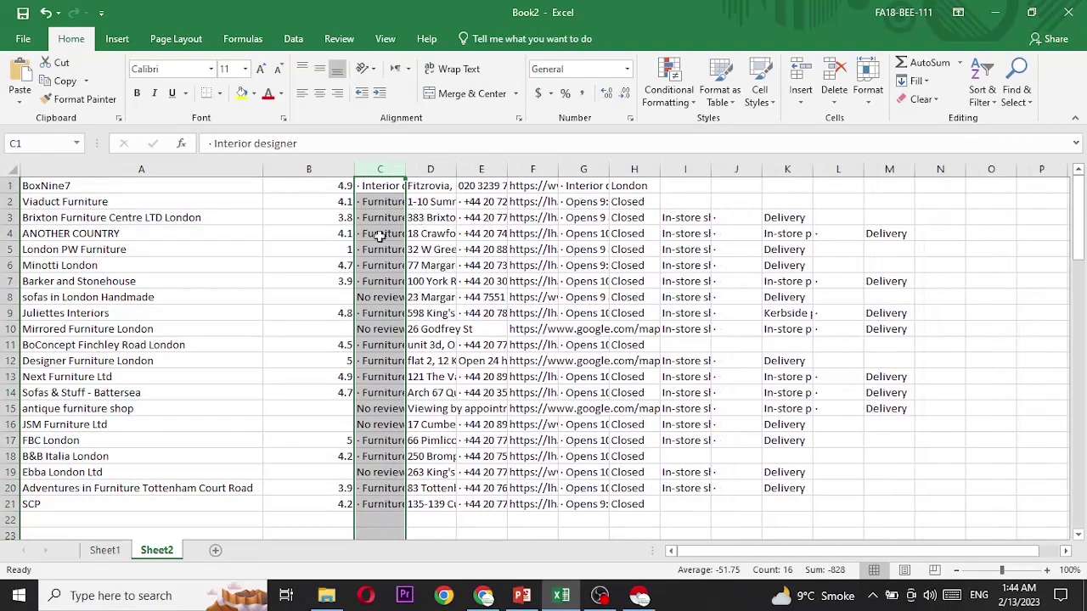
{"action": "right_click", "coordinate": [377, 167]}
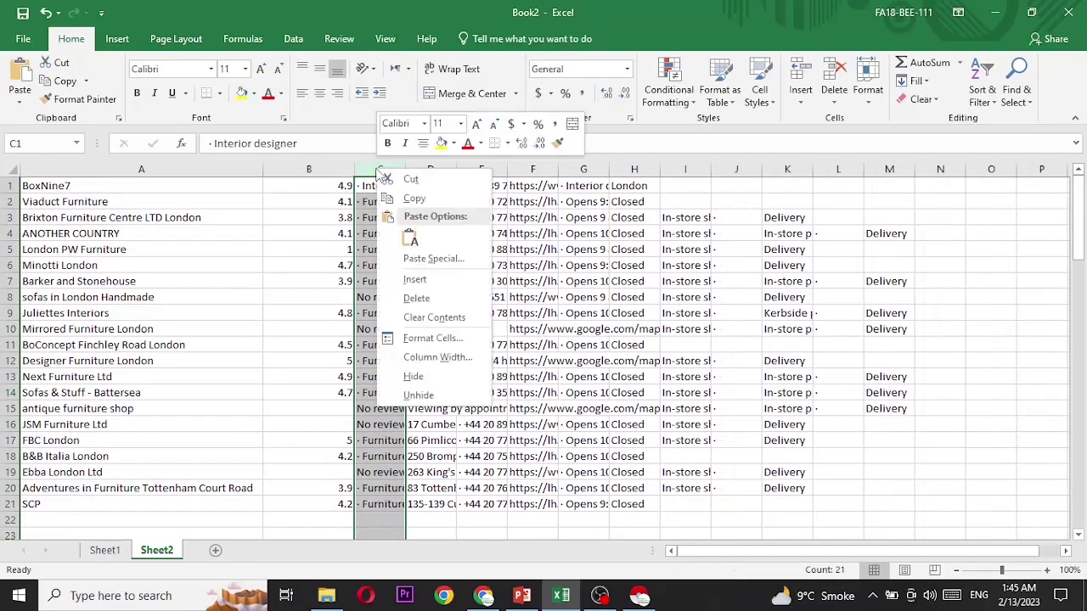
{"action": "left_click", "coordinate": [420, 297]}
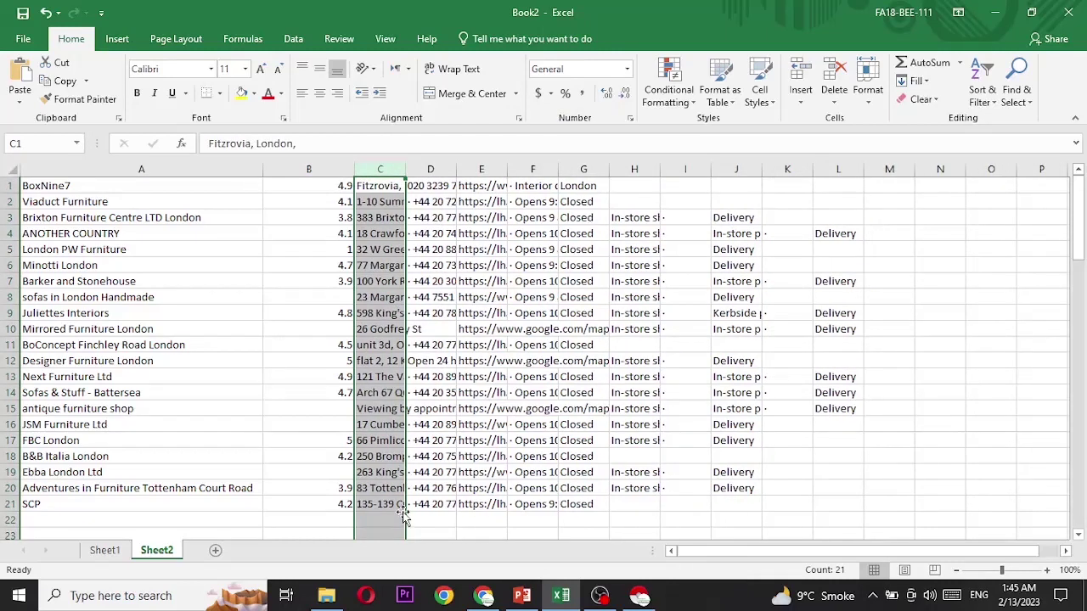
{"action": "double_click", "coordinate": [405, 168]}
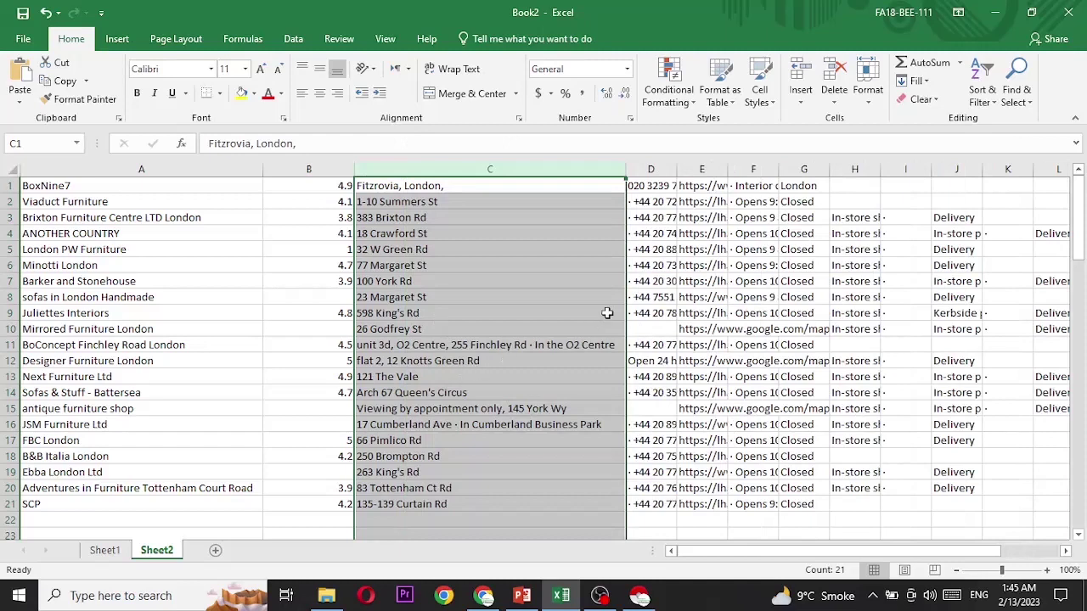
{"action": "double_click", "coordinate": [676, 170]}
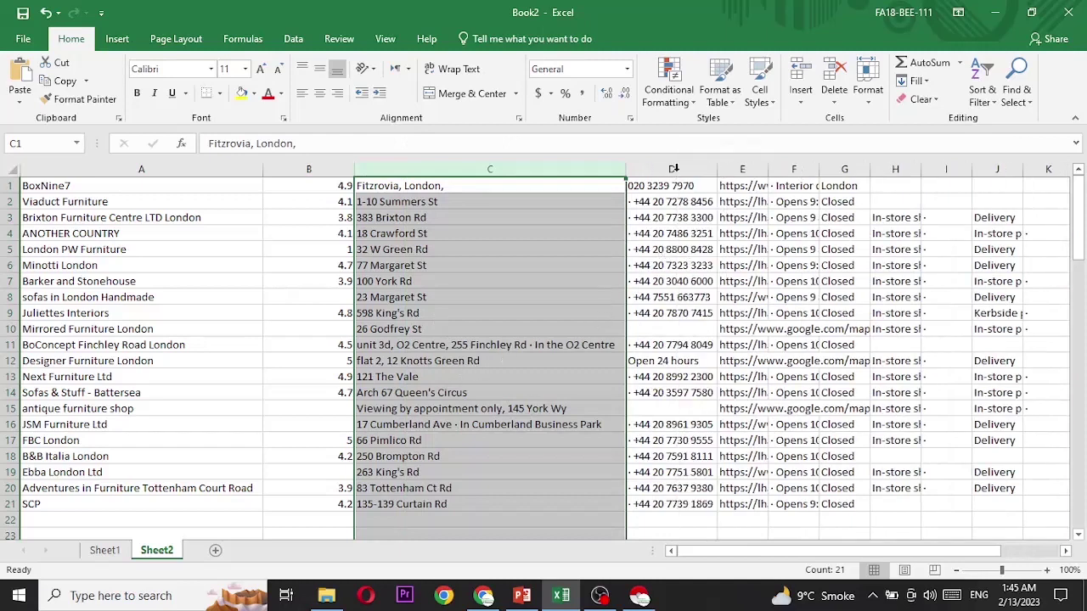
Delete the map-link, description and opening-hours, and Closed columns.
{"action": "right_click", "coordinate": [742, 170]}
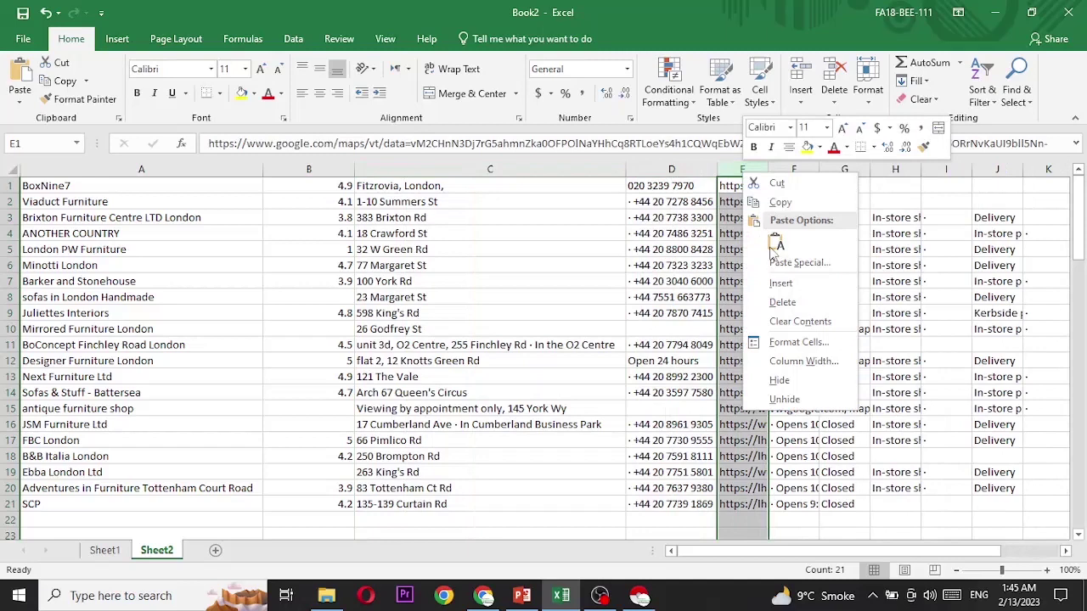
{"action": "left_click", "coordinate": [782, 302]}
{"action": "right_click", "coordinate": [752, 169]}
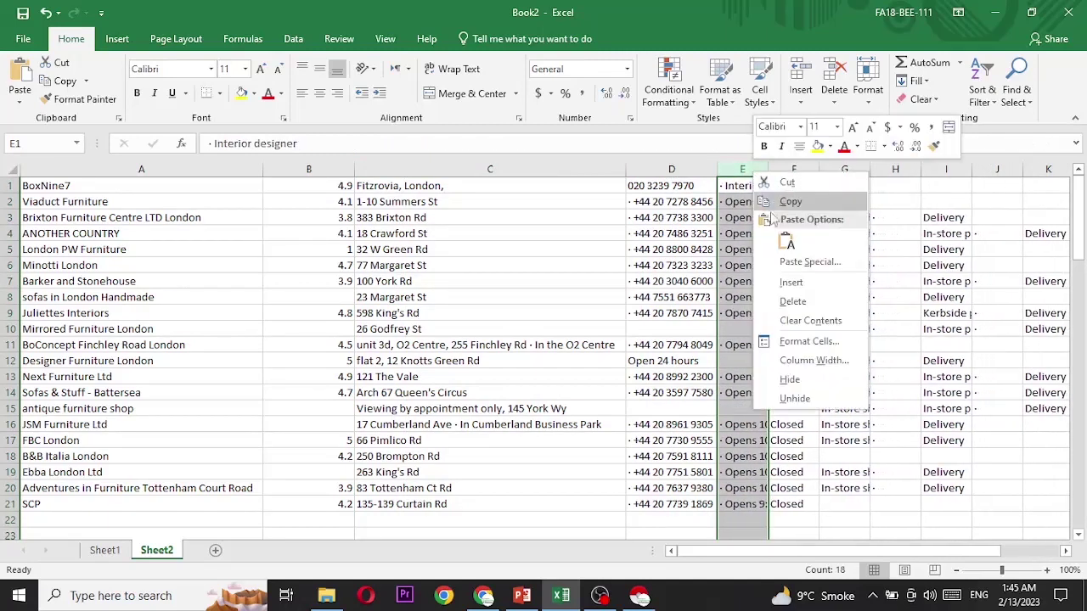
{"action": "left_click", "coordinate": [782, 302]}
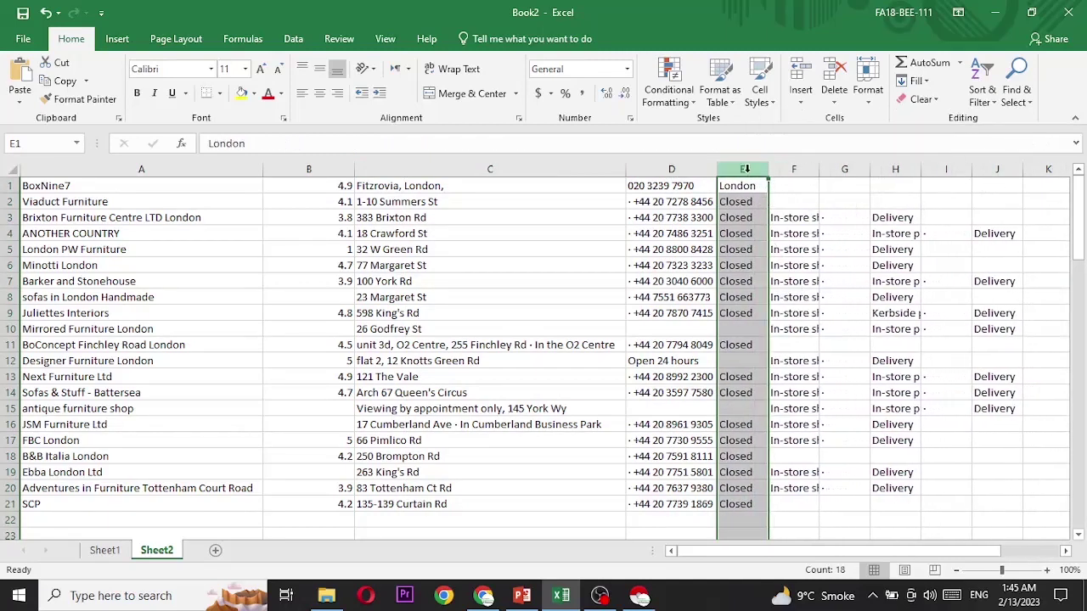
{"action": "right_click", "coordinate": [746, 169]}
{"action": "left_click", "coordinate": [782, 299]}
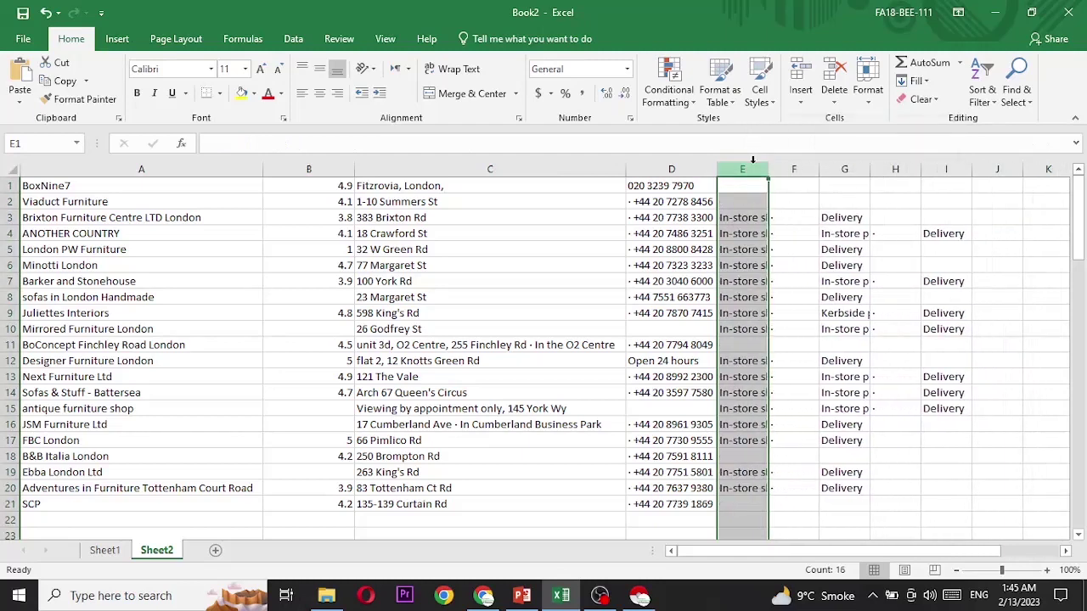
Delete the In-store column and the further unwanted columns landing in E.
{"action": "right_click", "coordinate": [753, 169]}
{"action": "left_click", "coordinate": [795, 299]}
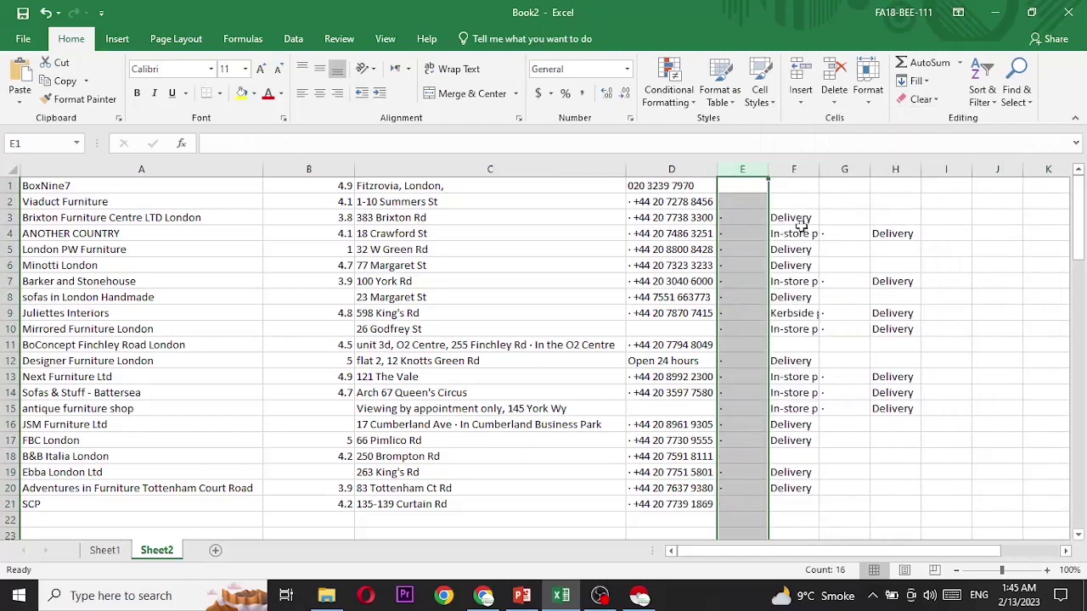
{"action": "right_click", "coordinate": [741, 173]}
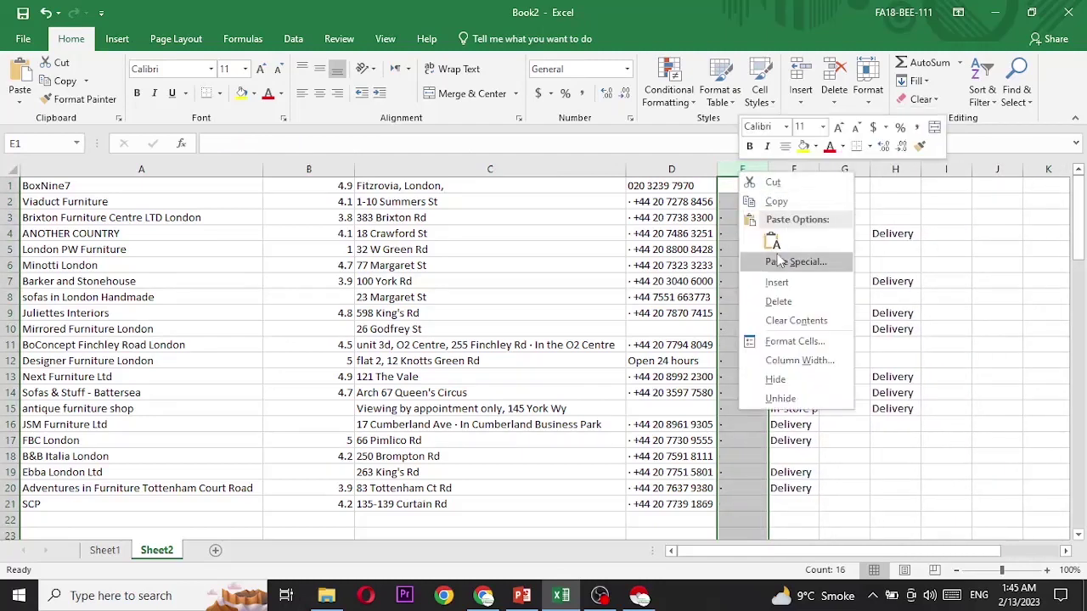
{"action": "left_click", "coordinate": [778, 301]}
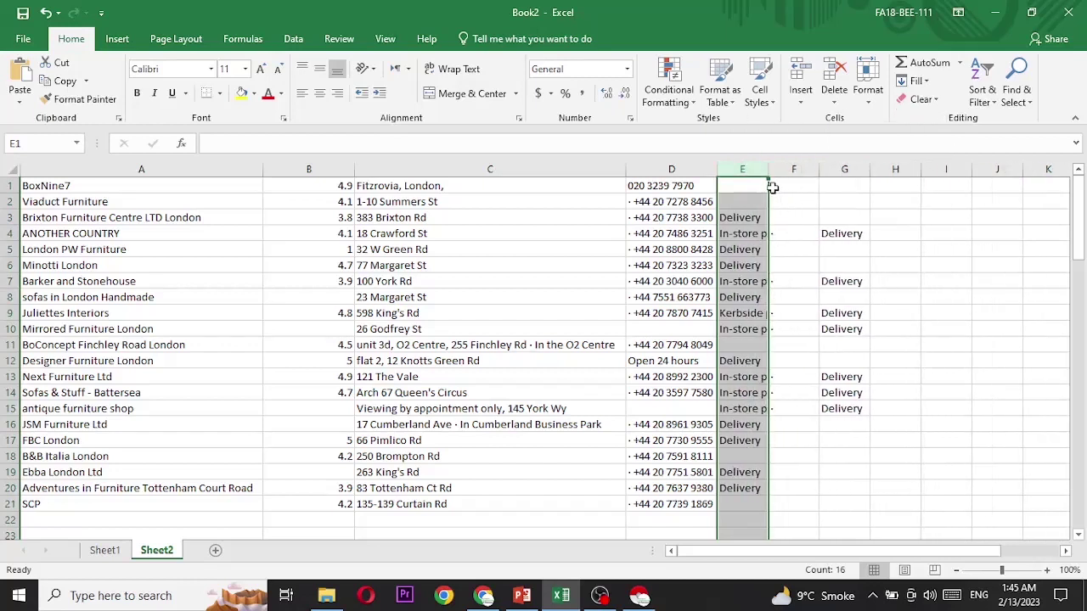
{"action": "right_click", "coordinate": [752, 172]}
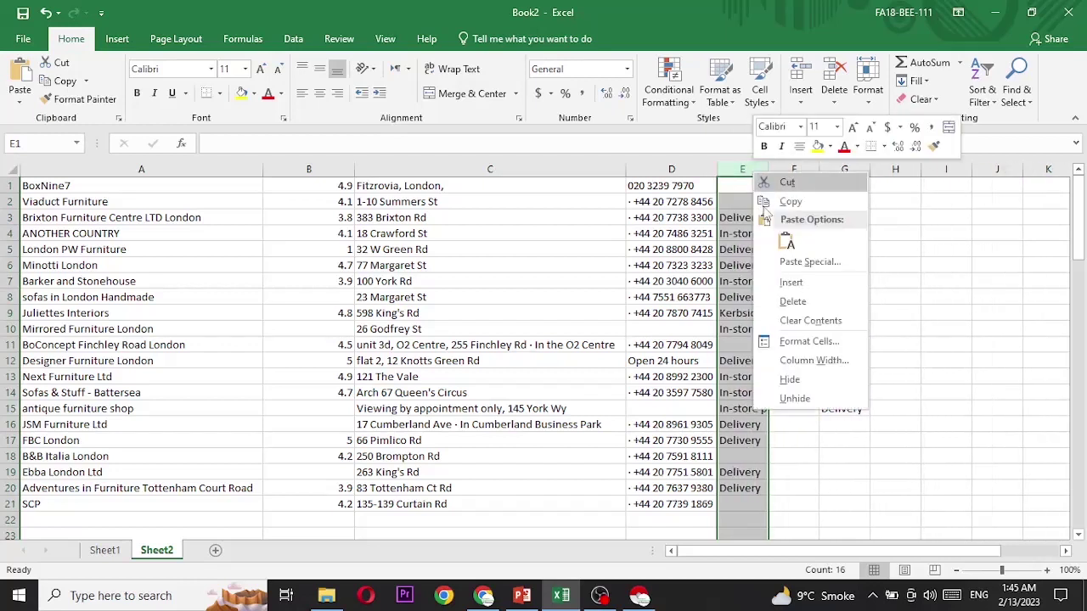
{"action": "left_click", "coordinate": [793, 301]}
{"action": "right_click", "coordinate": [761, 167]}
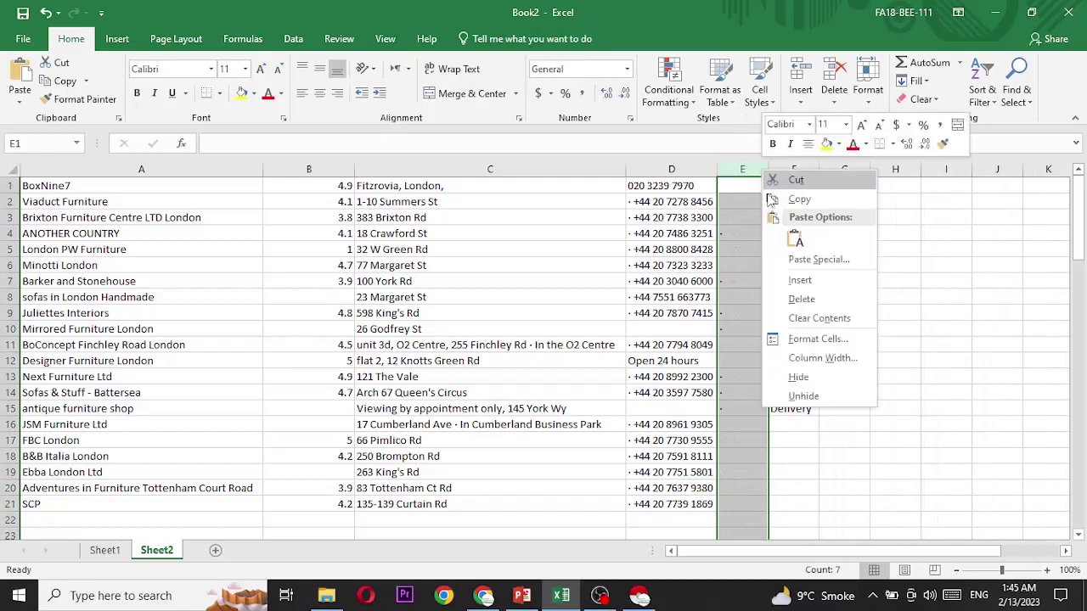
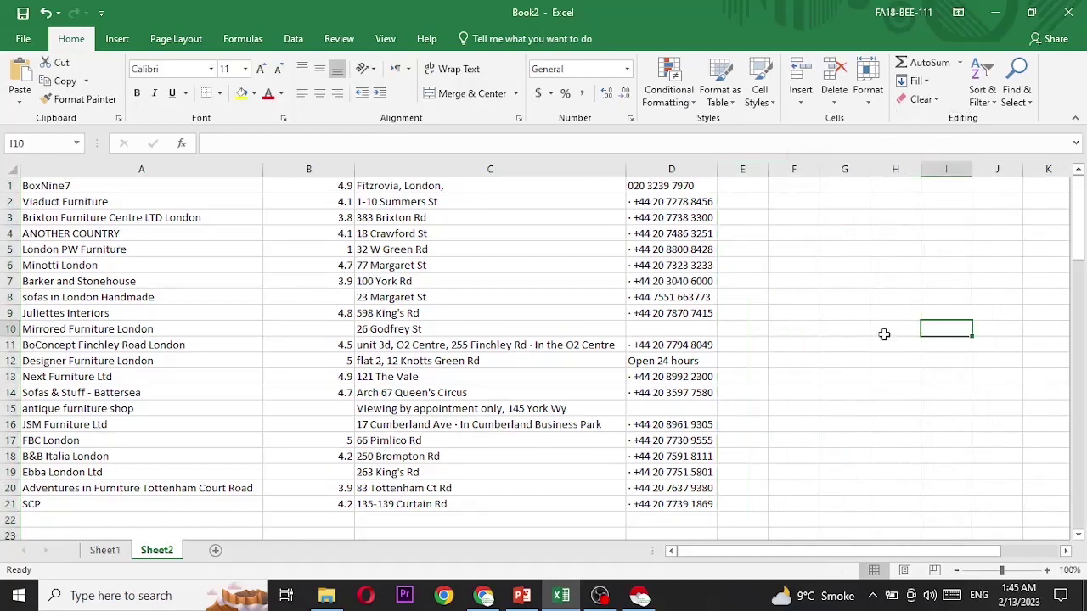
Replace A1 and B1 with the headers Business Name and Ratings.
{"action": "double_click", "coordinate": [124, 185]}
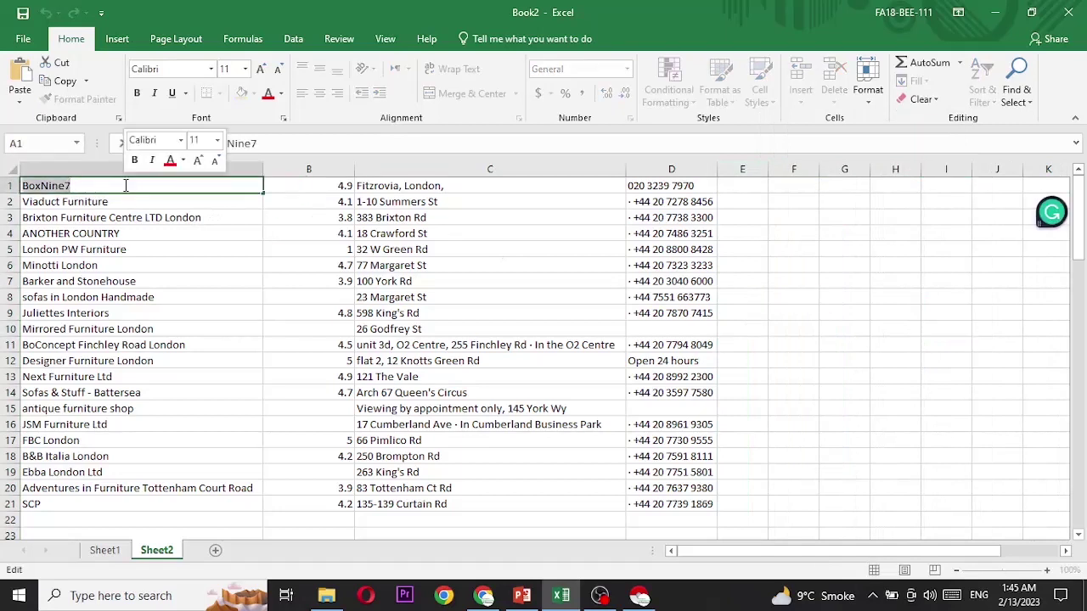
{"action": "type", "text": "Busine"}
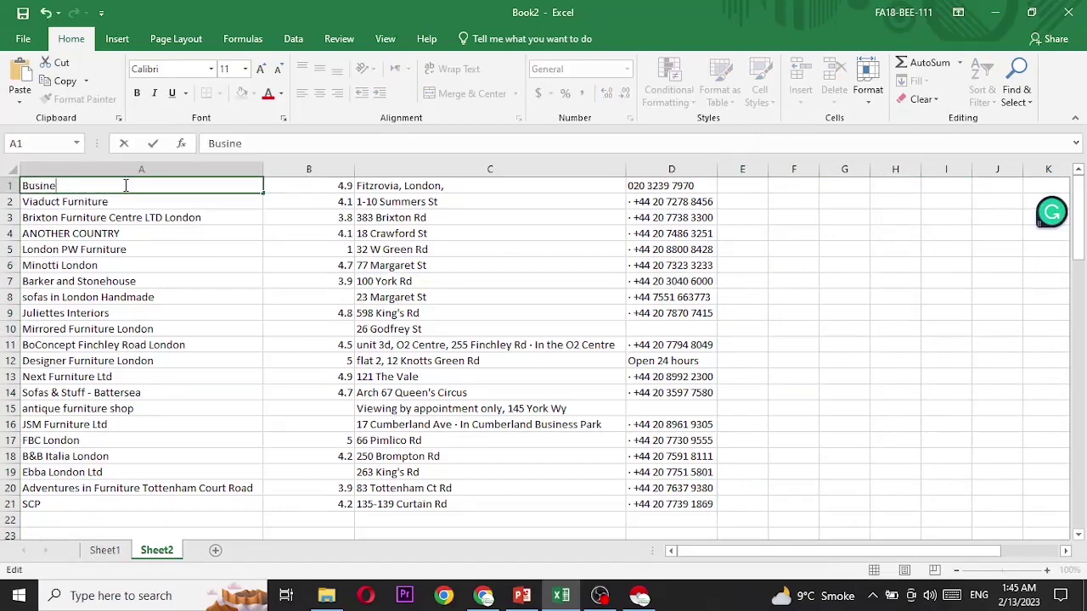
{"action": "type", "text": "ss Nma"}
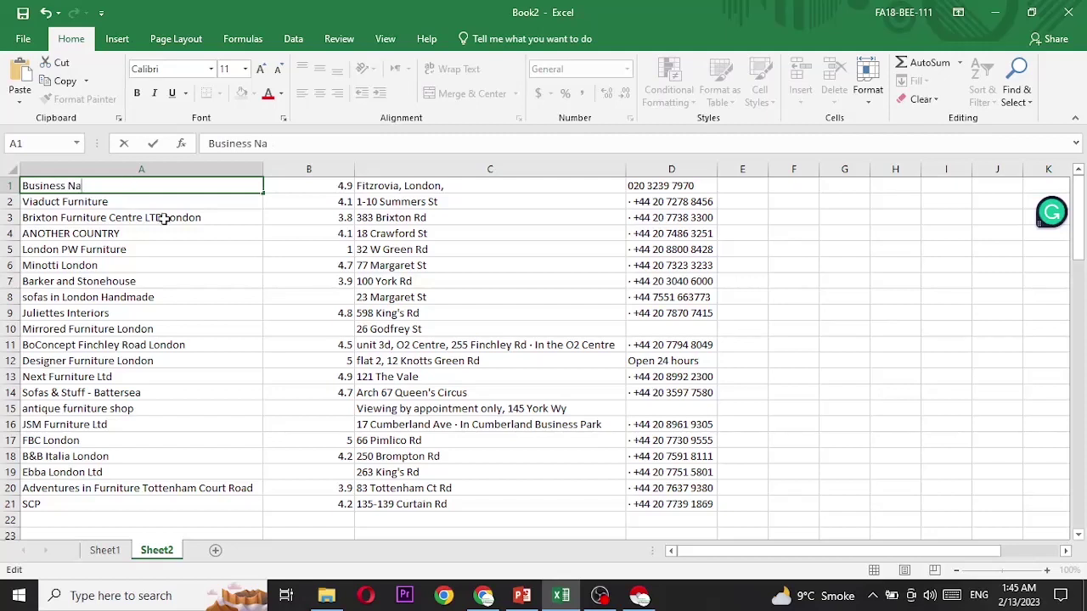
{"action": "left_click", "coordinate": [320, 185]}
{"action": "double_click", "coordinate": [322, 185]}
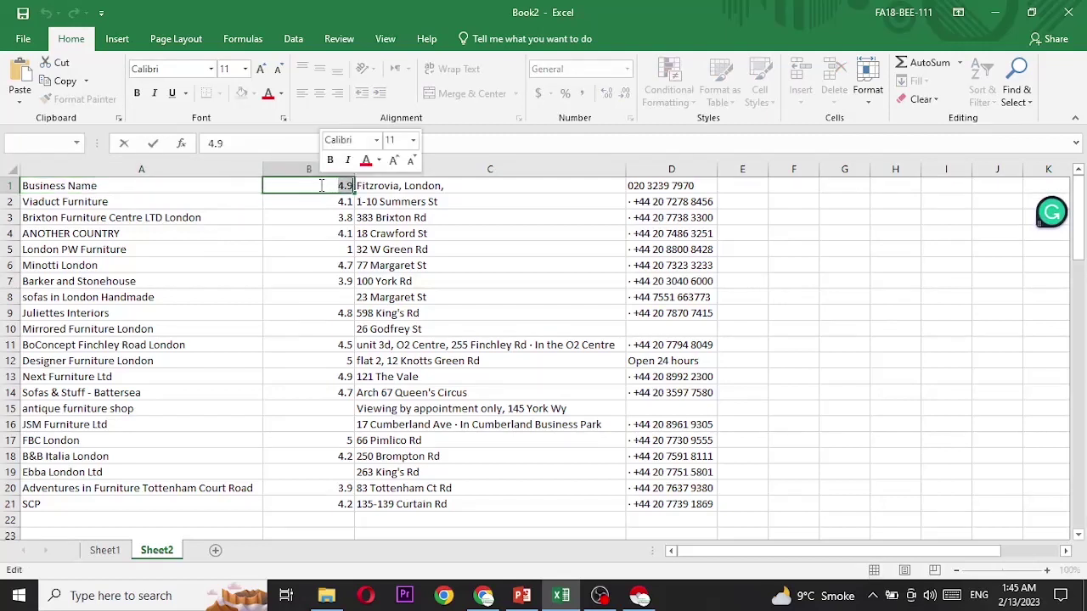
{"action": "type", "text": "Ratin"}
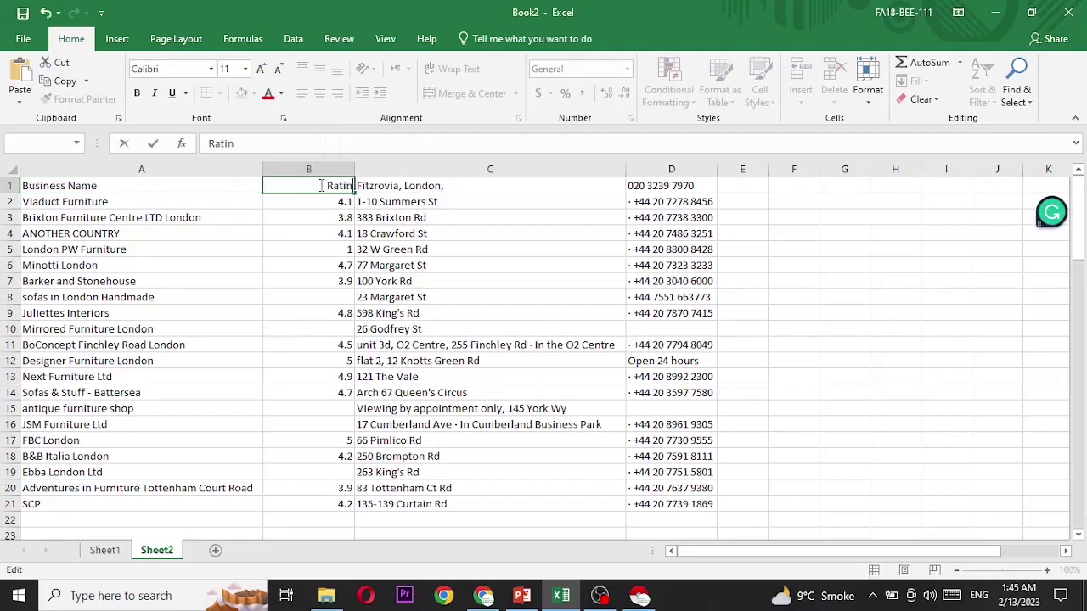
{"action": "type", "text": "gs"}
{"action": "left_click", "coordinate": [396, 193]}
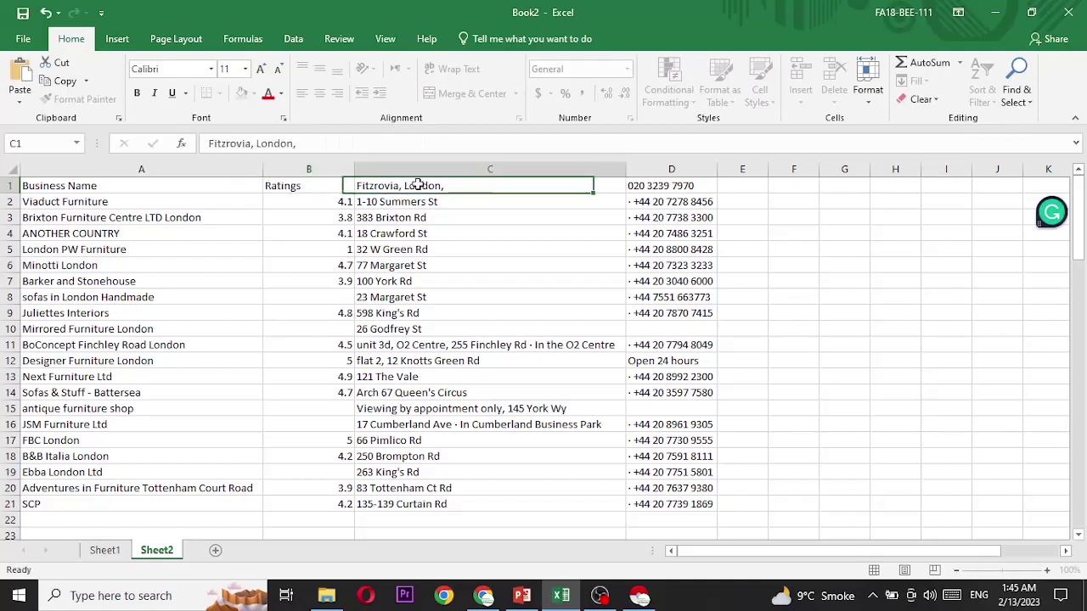
Replace C1 and D1 with the headers Address and Contact.
{"action": "triple_click", "coordinate": [417, 187]}
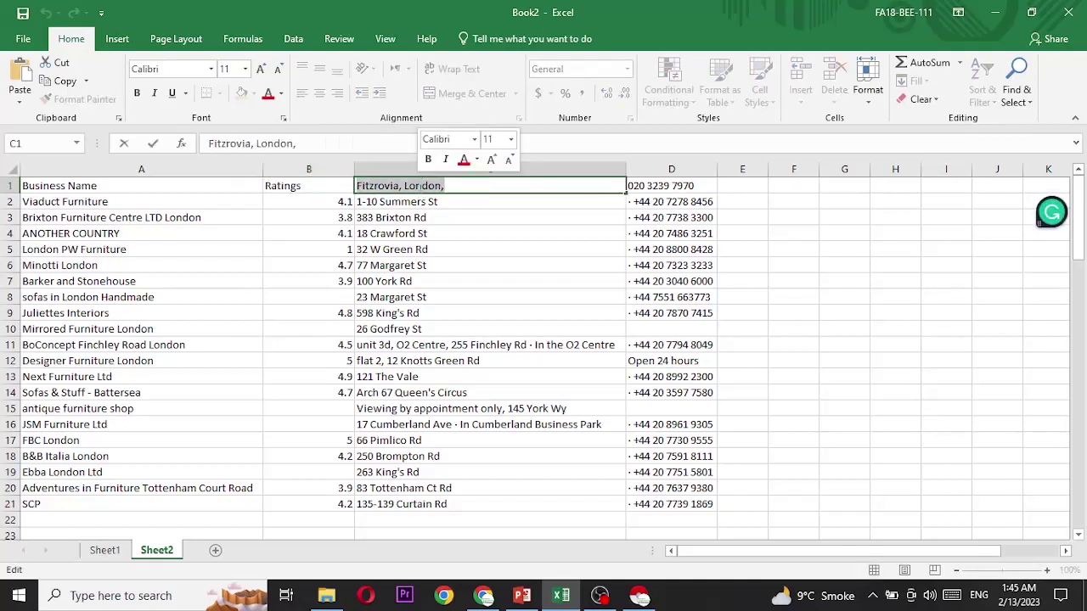
{"action": "type", "text": "Address"}
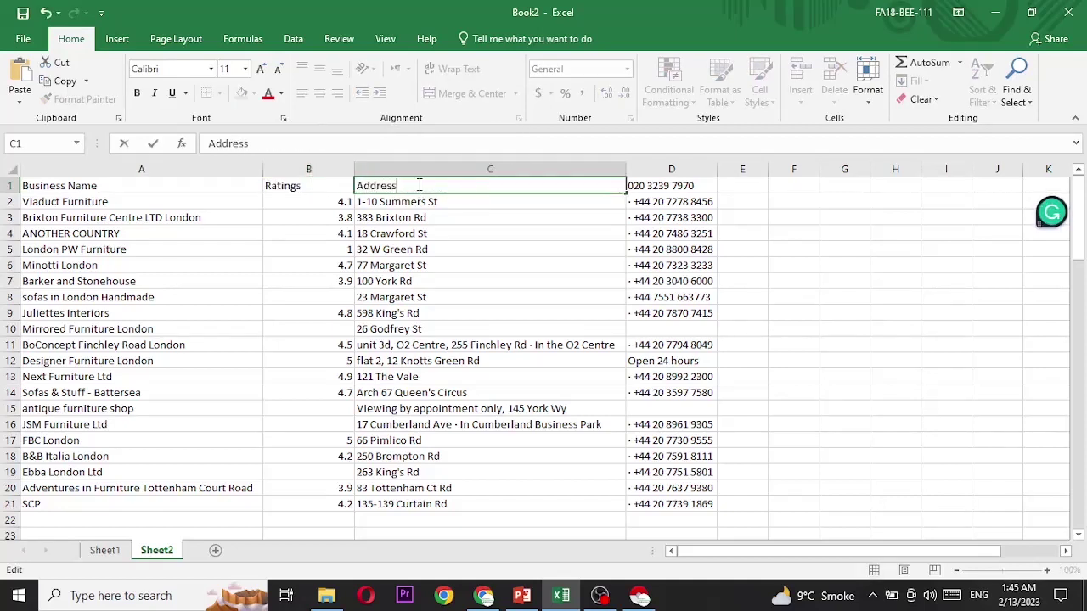
{"action": "left_click", "coordinate": [685, 185]}
{"action": "double_click", "coordinate": [684, 185]}
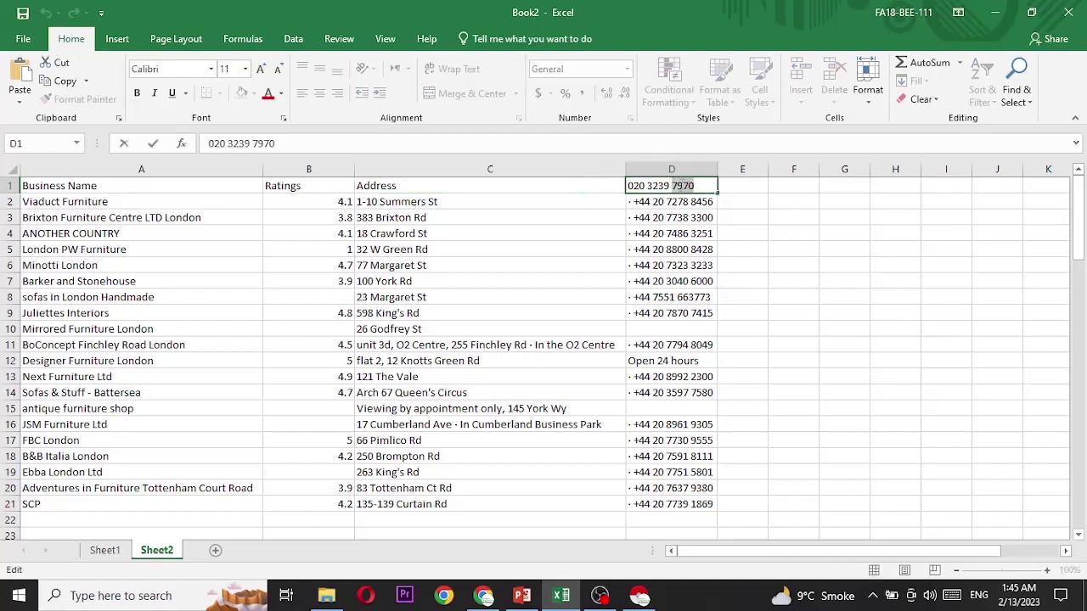
{"action": "triple_click", "coordinate": [682, 185]}
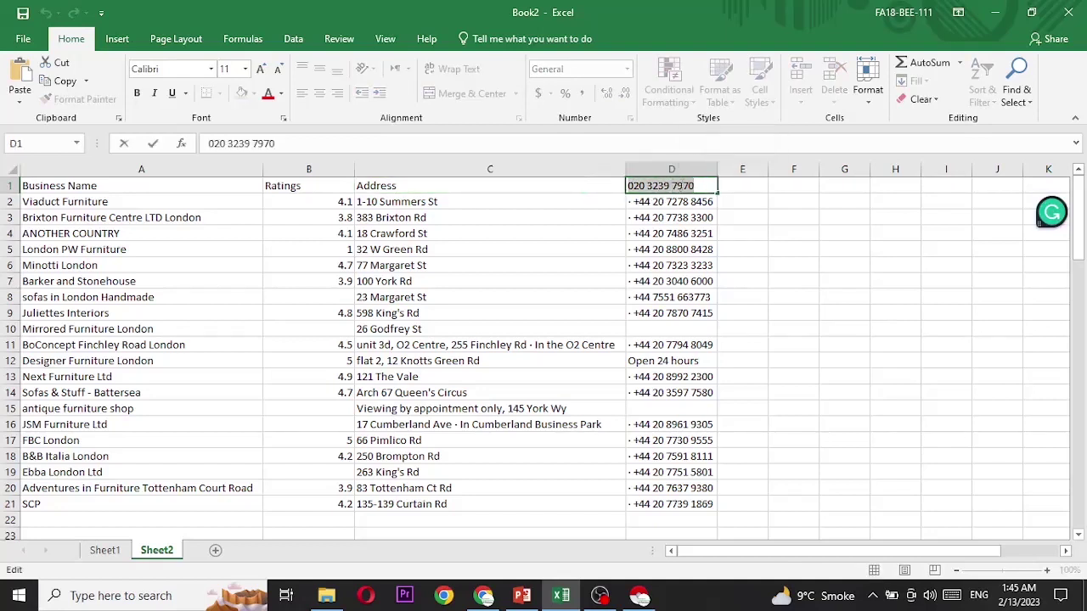
{"action": "type", "text": "Contact"}
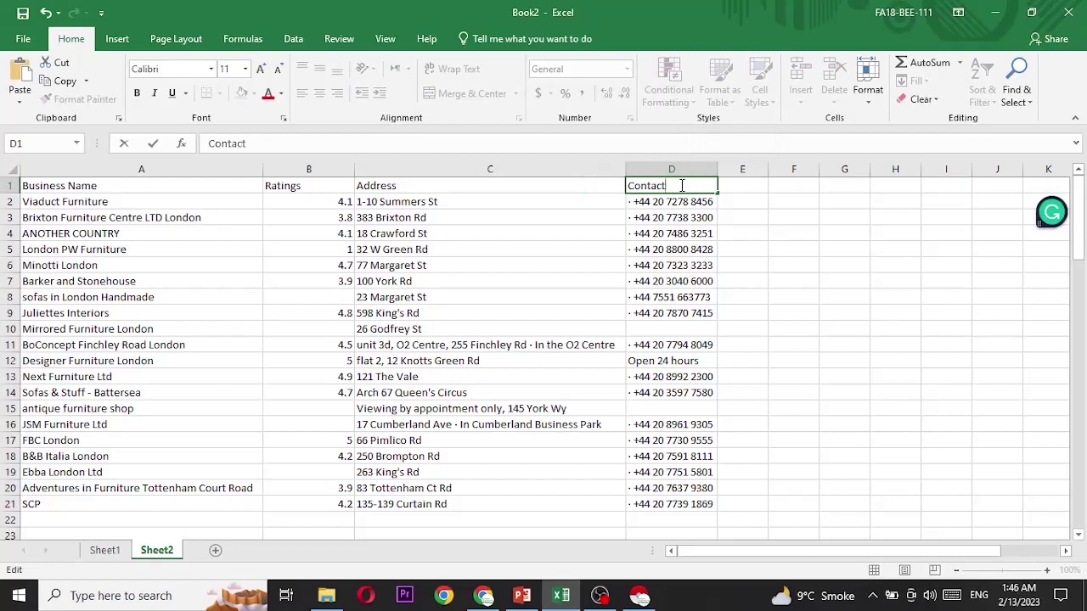
Make header row 1 bold at font size 16.
{"action": "left_click", "coordinate": [8, 186]}
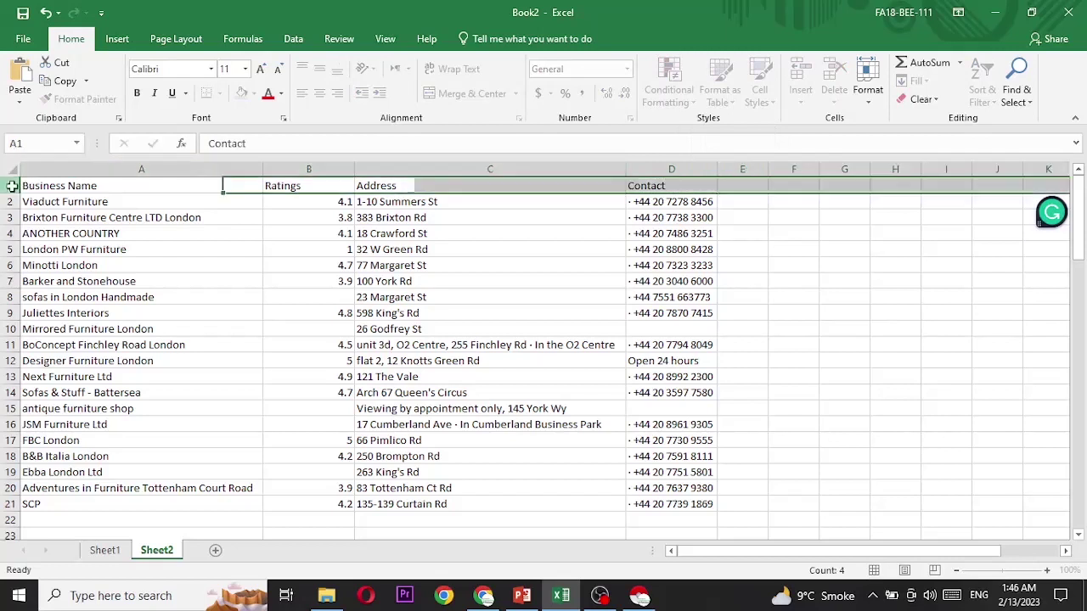
{"action": "left_click", "coordinate": [245, 69]}
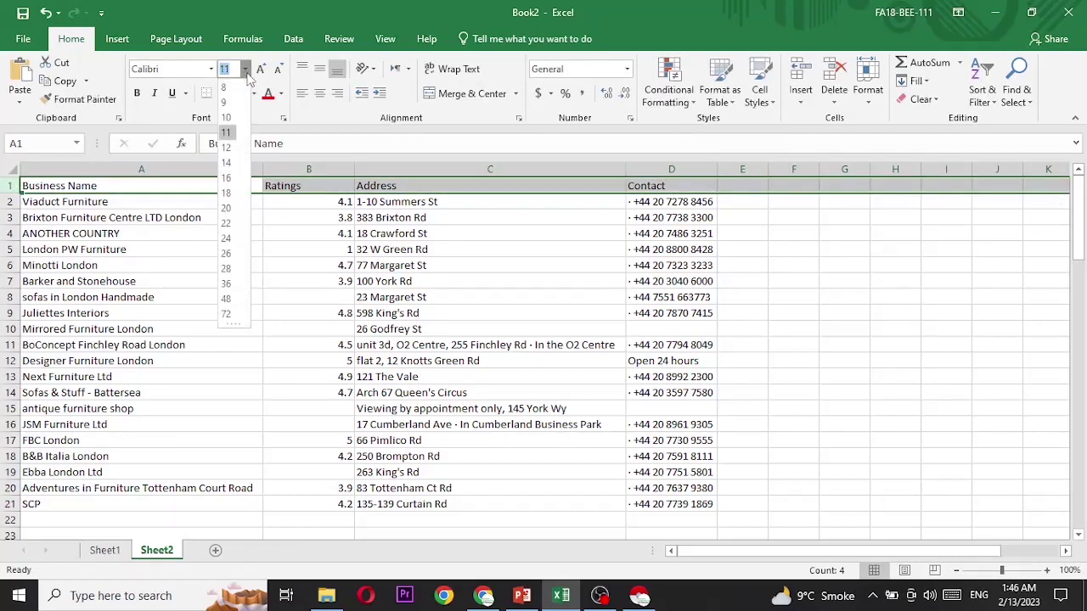
{"action": "left_click", "coordinate": [226, 177]}
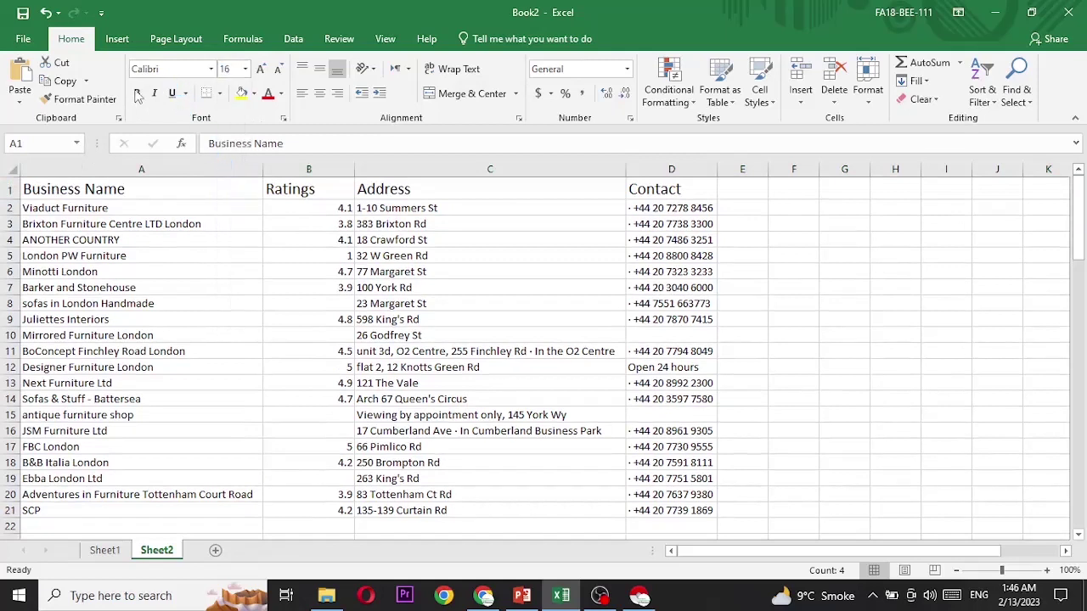
{"action": "key", "text": "ctrl+b"}
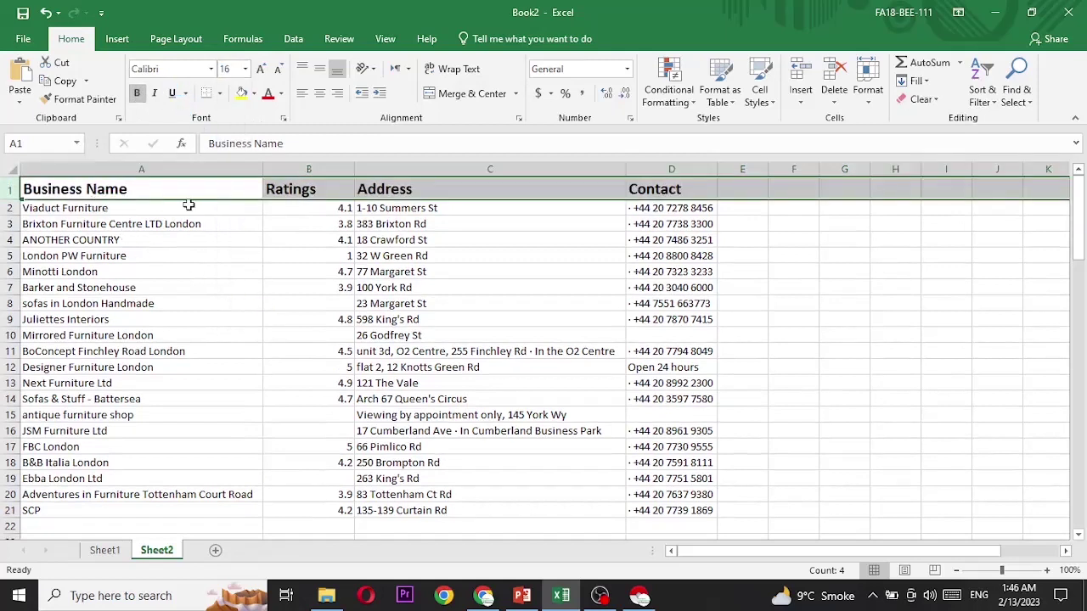
{"action": "left_click", "coordinate": [218, 257]}
Fill A1 yellow, C1 green and D1 blue, leaving B1 unfilled.
{"action": "left_click", "coordinate": [214, 187]}
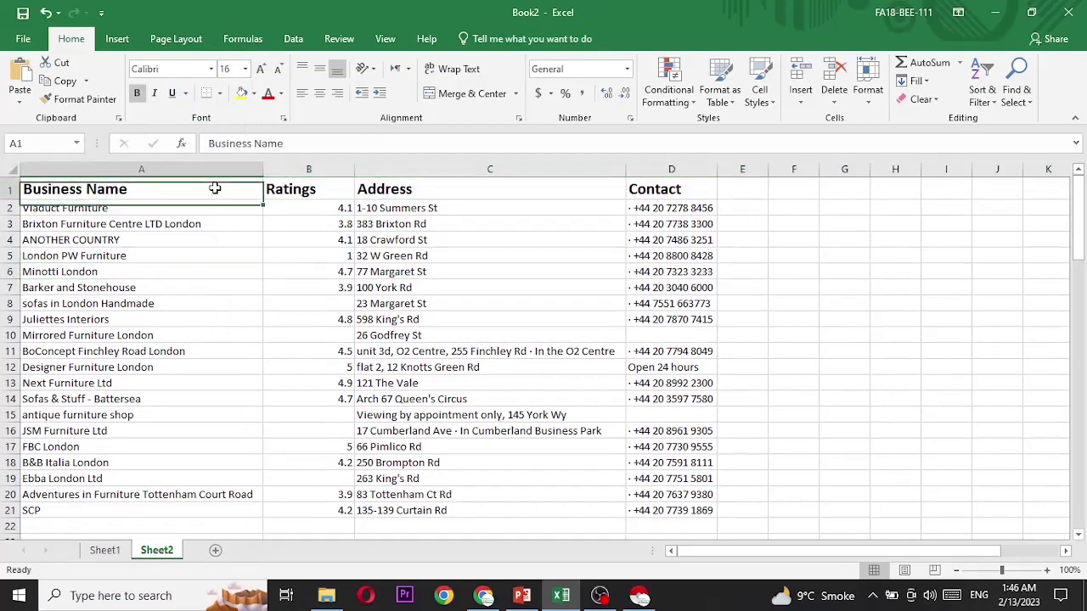
{"action": "left_click", "coordinate": [243, 93]}
{"action": "left_click", "coordinate": [288, 194]}
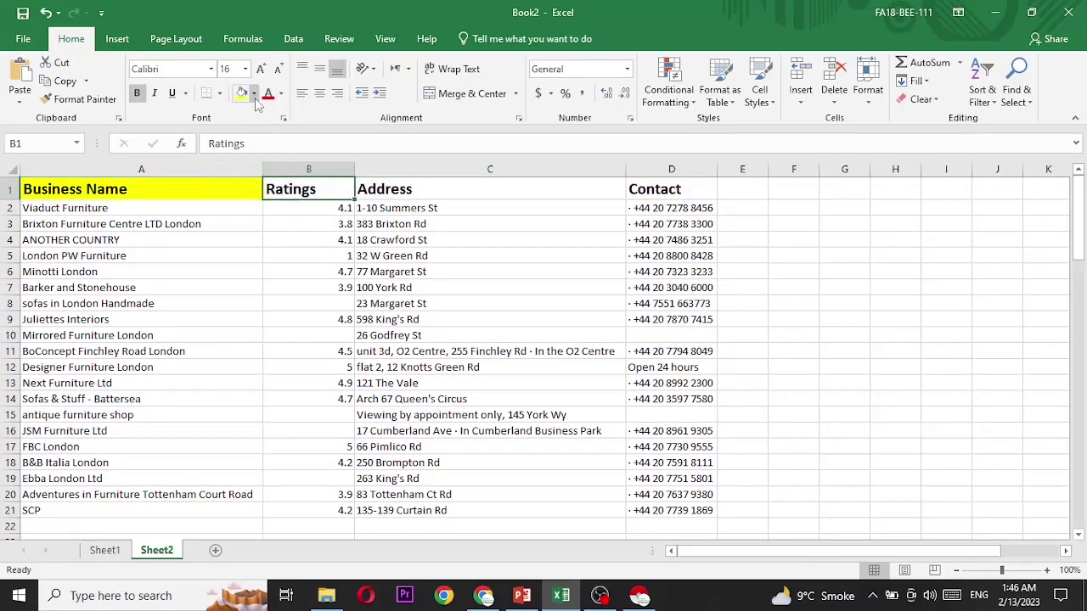
{"action": "left_click", "coordinate": [255, 96]}
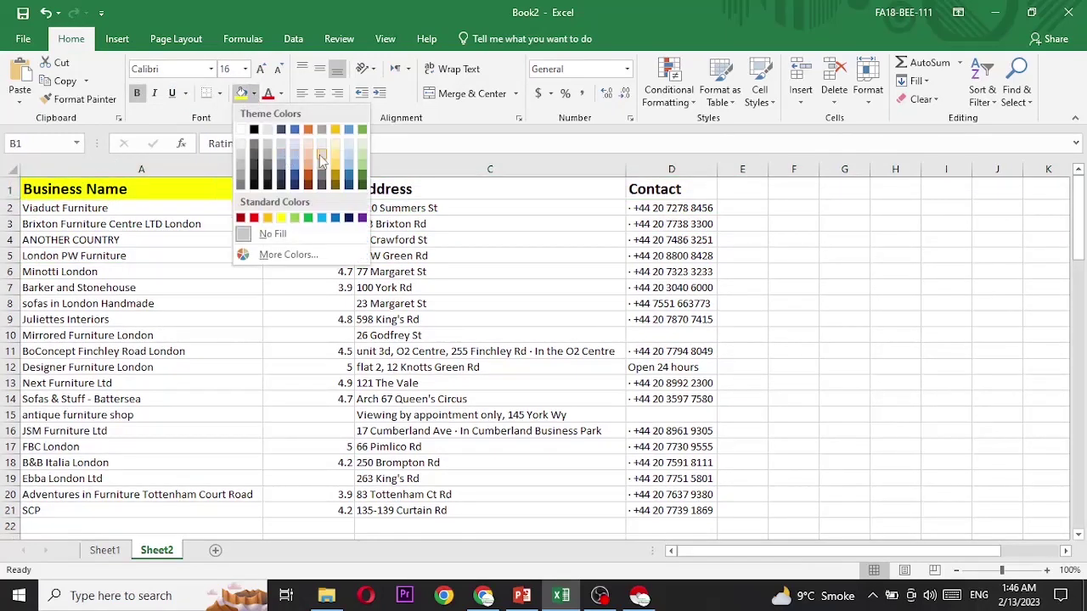
{"action": "left_click", "coordinate": [398, 185]}
{"action": "left_click", "coordinate": [417, 190]}
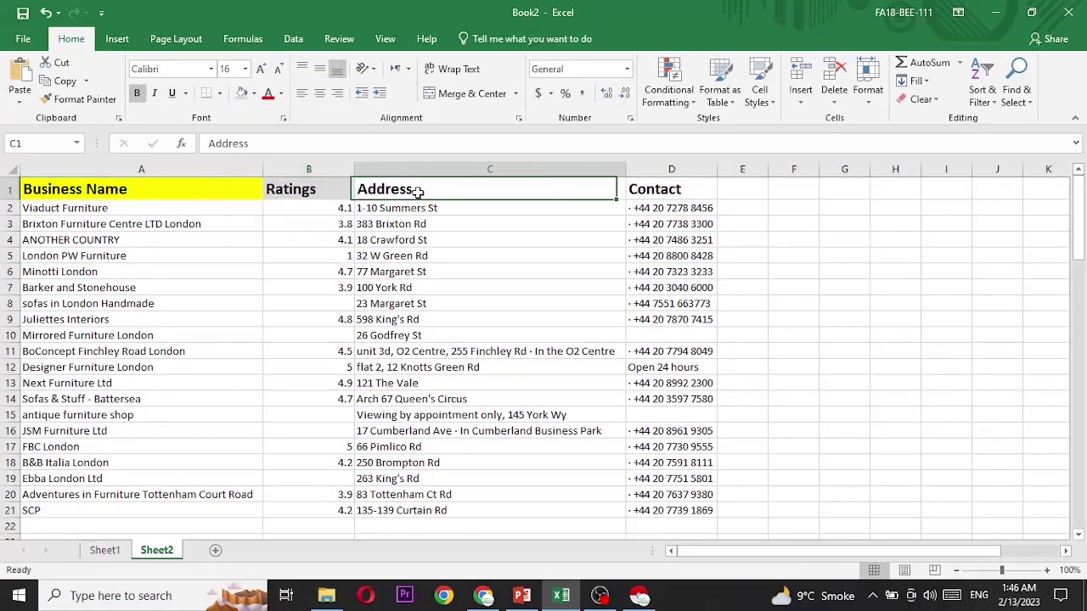
{"action": "left_click", "coordinate": [255, 95]}
{"action": "left_click", "coordinate": [362, 129]}
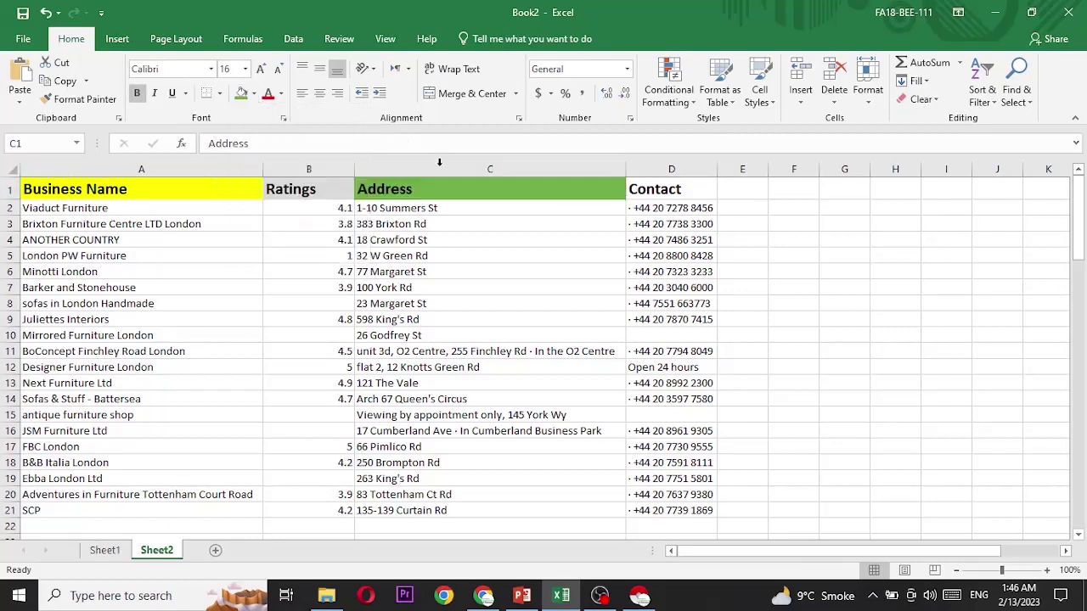
{"action": "left_click", "coordinate": [630, 189]}
{"action": "left_click", "coordinate": [254, 93]}
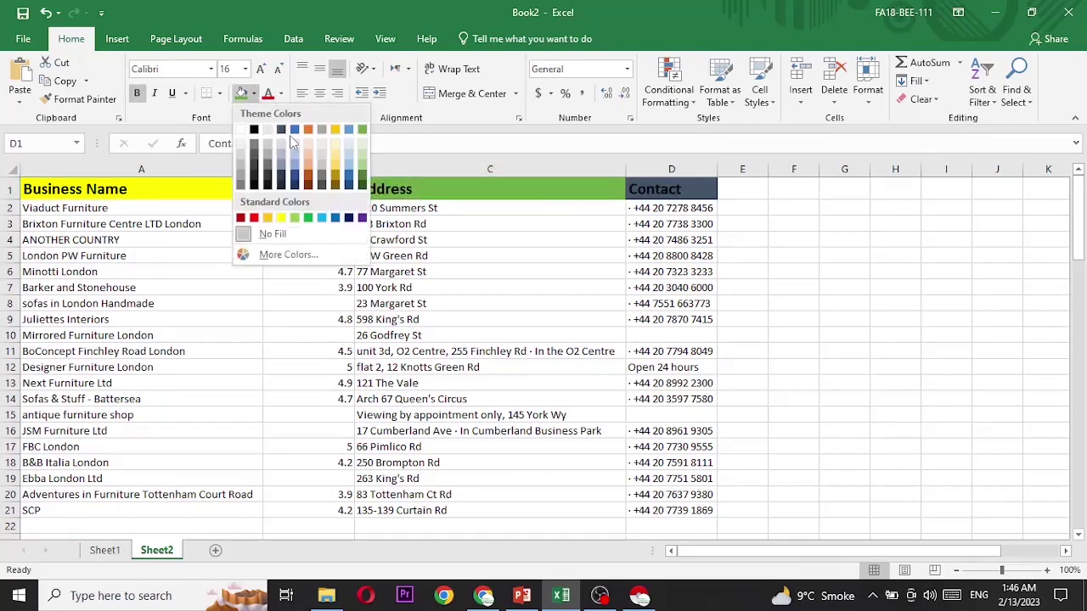
{"action": "left_click", "coordinate": [349, 129]}
{"action": "left_click", "coordinate": [484, 272]}
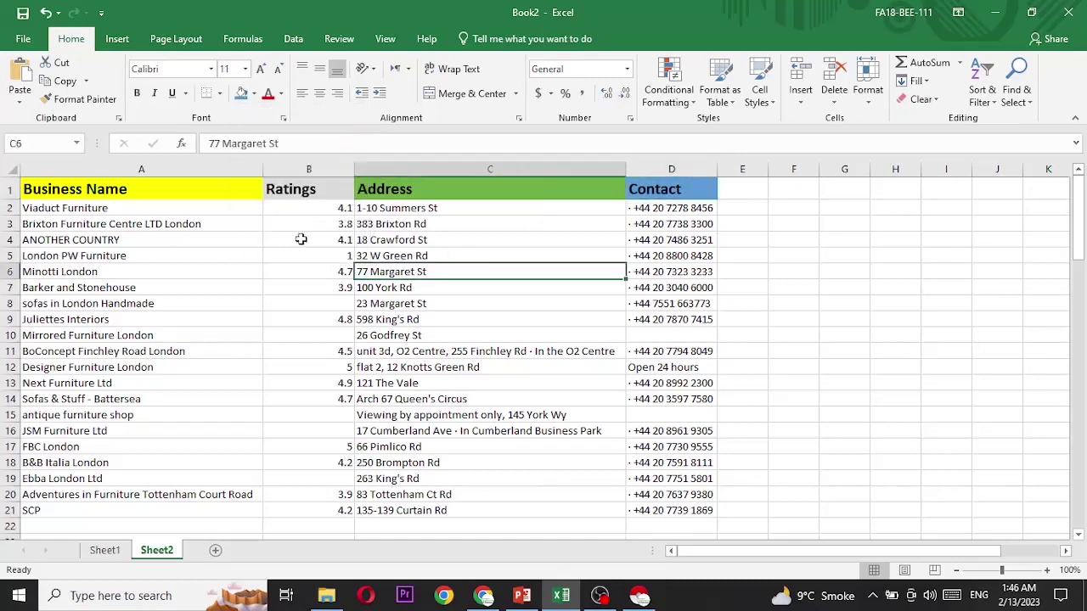
Check Sheet1 briefly, then settle on Sheet2's second batch of shops.
{"action": "scroll", "coordinate": [540, 326], "scroll_direction": "down", "scroll_amount": 3}
{"action": "scroll", "coordinate": [540, 326], "scroll_direction": "up", "scroll_amount": 3}
{"action": "left_click", "coordinate": [118, 554]}
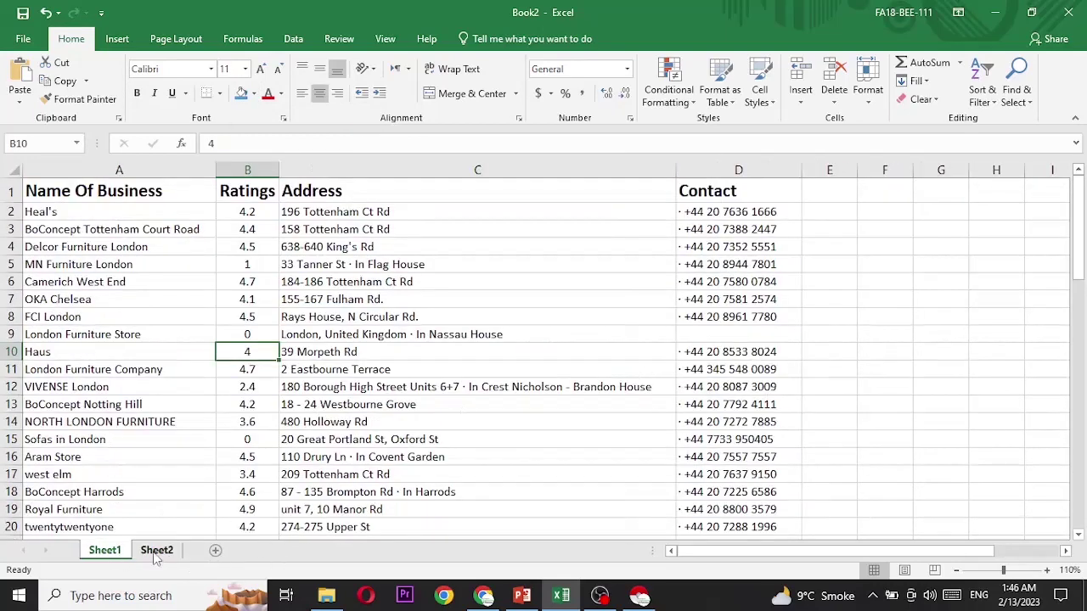
{"action": "left_click", "coordinate": [156, 552]}
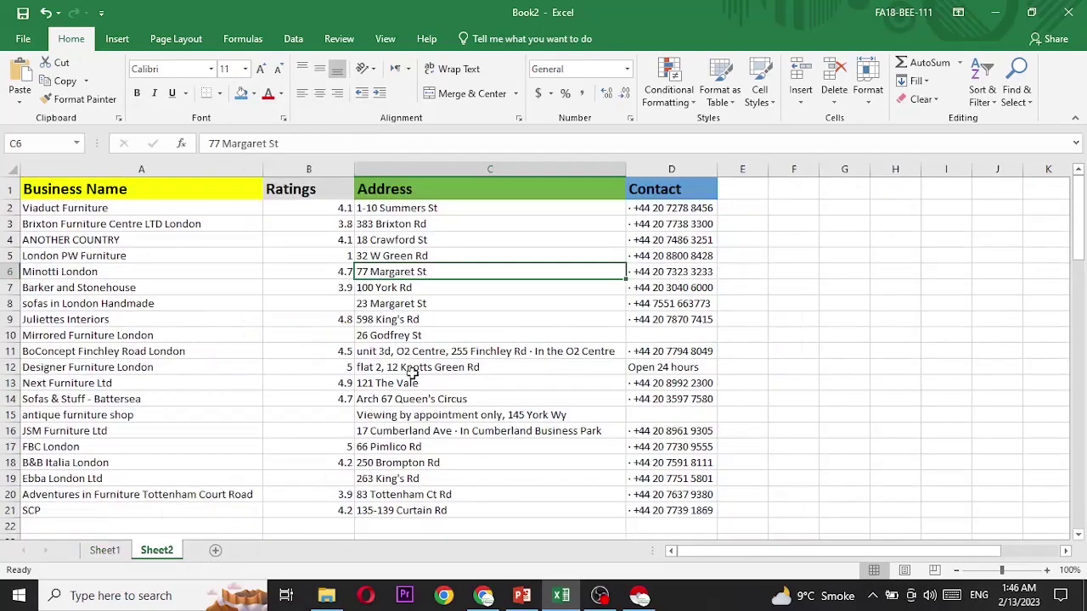
{"action": "left_click", "coordinate": [110, 557]}
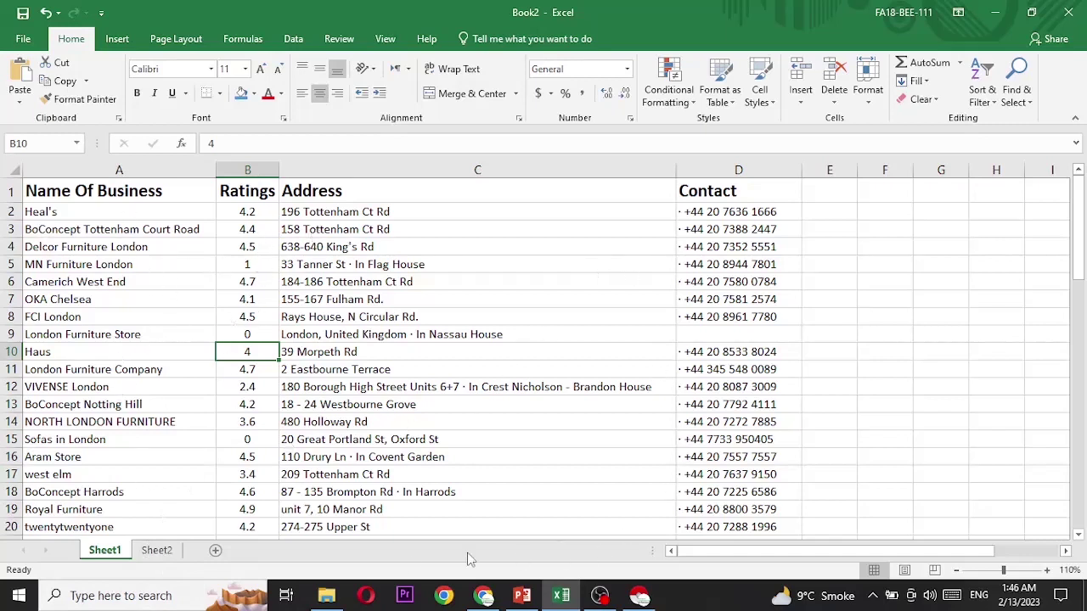
{"action": "left_click", "coordinate": [157, 552]}
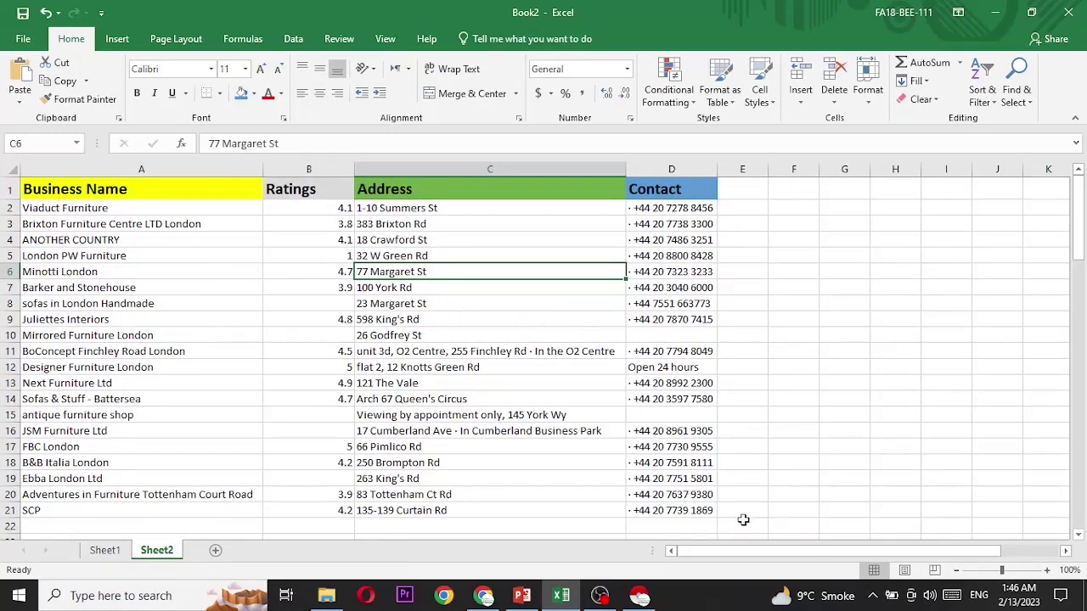
Copy Sheet2's shop rows A2:E21, excluding the header.
{"action": "left_click_drag", "start_coordinate": [743, 519], "coordinate": [26, 186]}
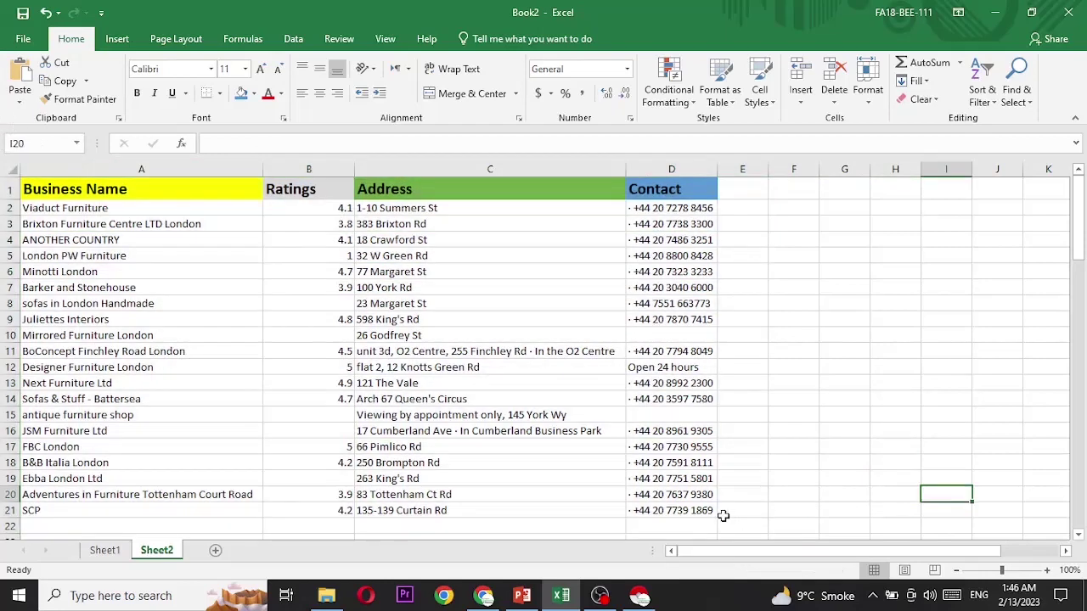
{"action": "mouse_move", "coordinate": [720, 514]}
{"action": "left_mouse_down"}
{"action": "mouse_move", "coordinate": [161, 339]}
{"action": "mouse_move", "coordinate": [44, 208]}
{"action": "left_mouse_up"}
{"action": "key", "text": "ctrl+c"}
{"action": "key", "text": "ctrl+q"}
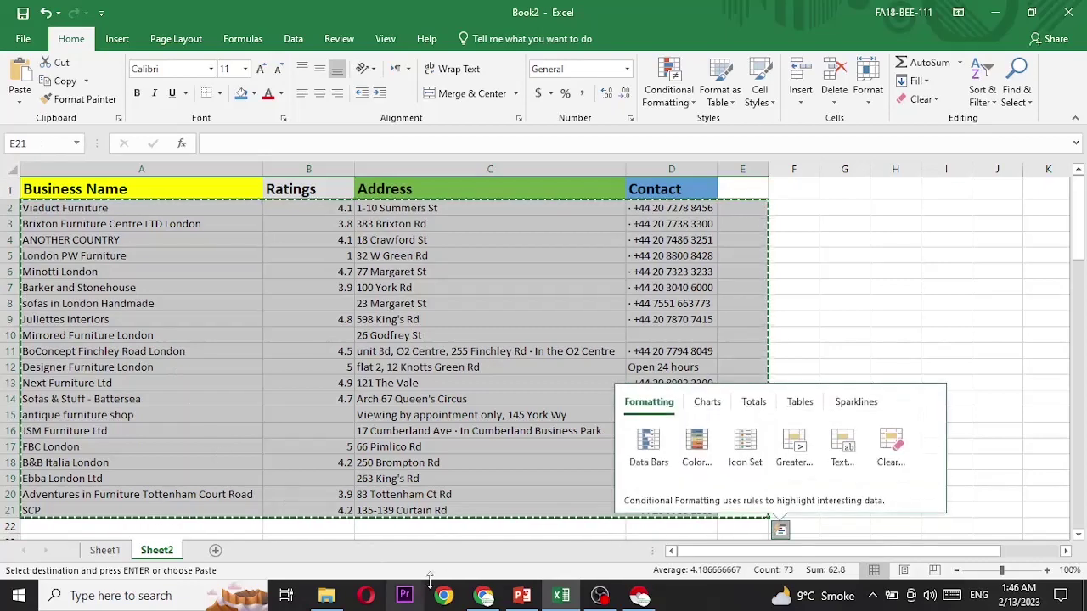
Paste the copied shops into Sheet1 starting at A22, below the existing list.
{"action": "left_click", "coordinate": [104, 551]}
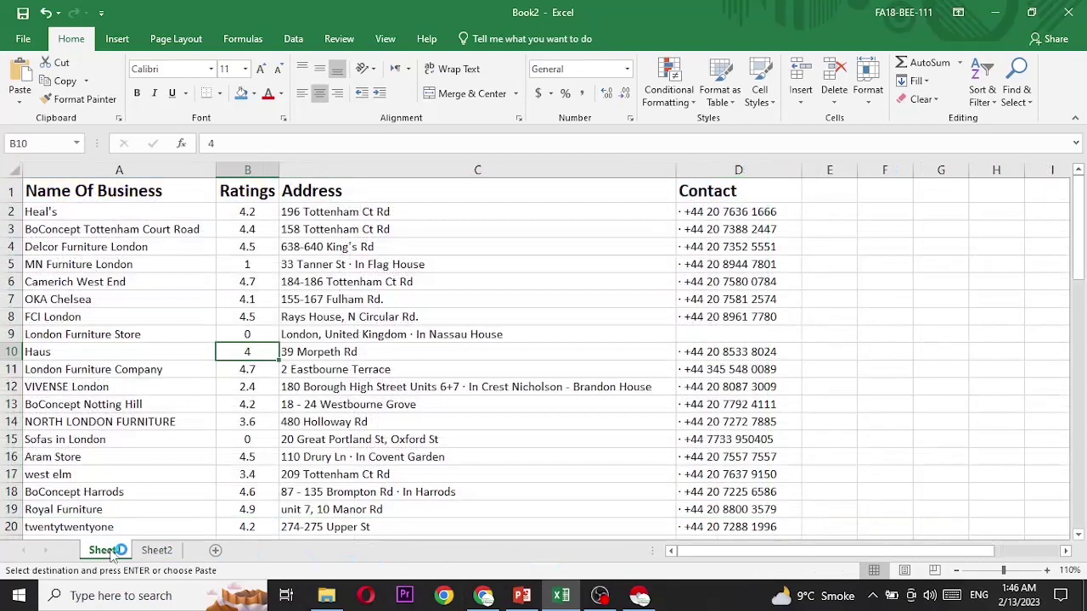
{"action": "scroll", "coordinate": [55, 434], "scroll_direction": "down", "scroll_amount": 2}
{"action": "left_click", "coordinate": [40, 447]}
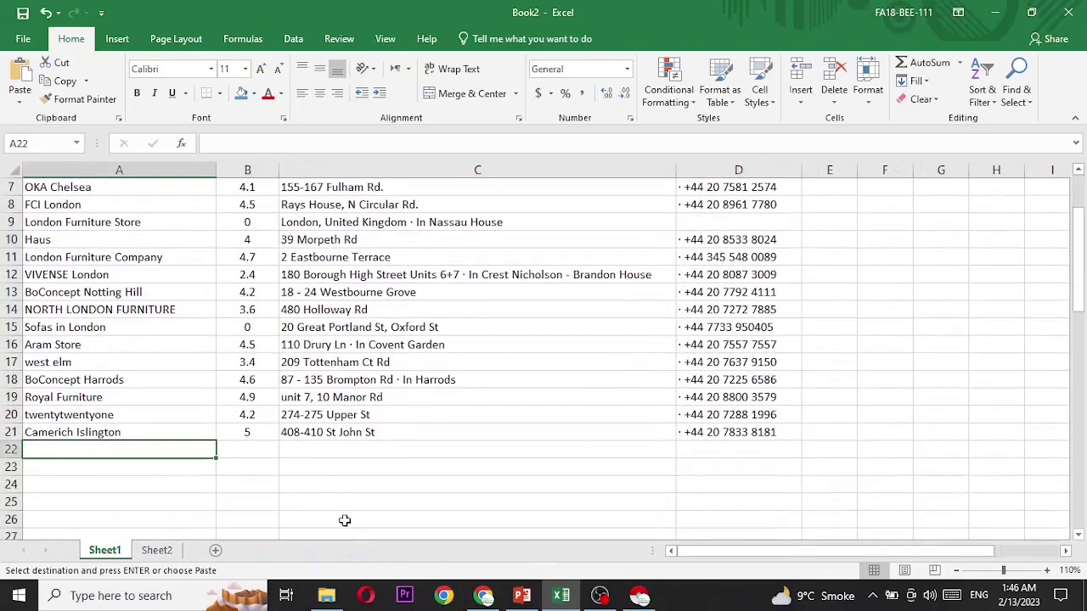
{"action": "key", "text": "ctrl+v"}
{"action": "scroll", "coordinate": [861, 524], "scroll_direction": "down", "scroll_amount": 1}
{"action": "scroll", "coordinate": [861, 524], "scroll_direction": "down", "scroll_amount": 2}
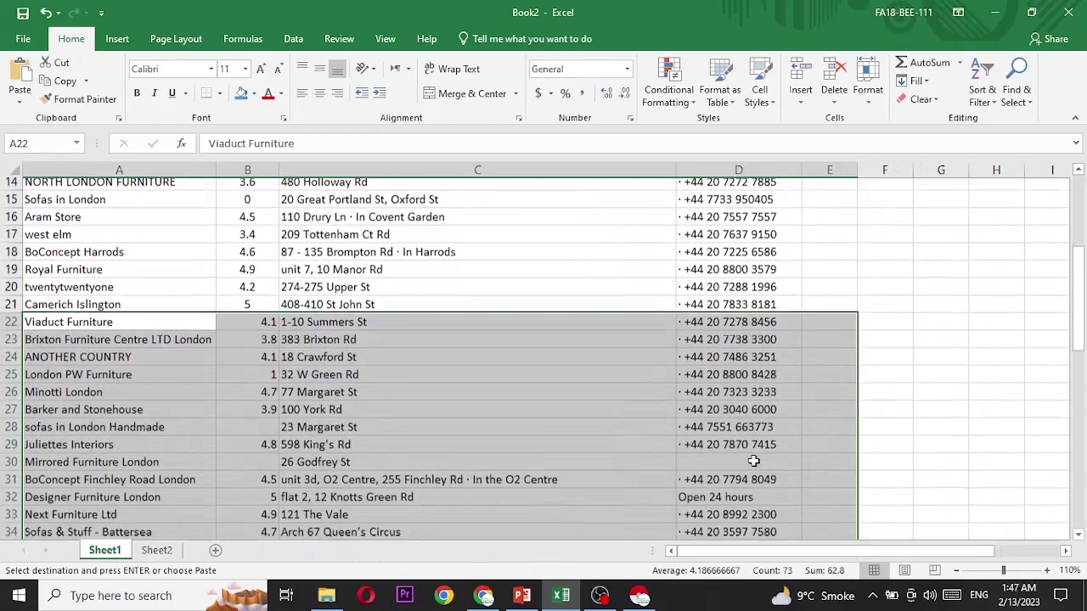
{"action": "scroll", "coordinate": [739, 461], "scroll_direction": "down", "scroll_amount": 4}
{"action": "scroll", "coordinate": [429, 387], "scroll_direction": "up", "scroll_amount": 4}
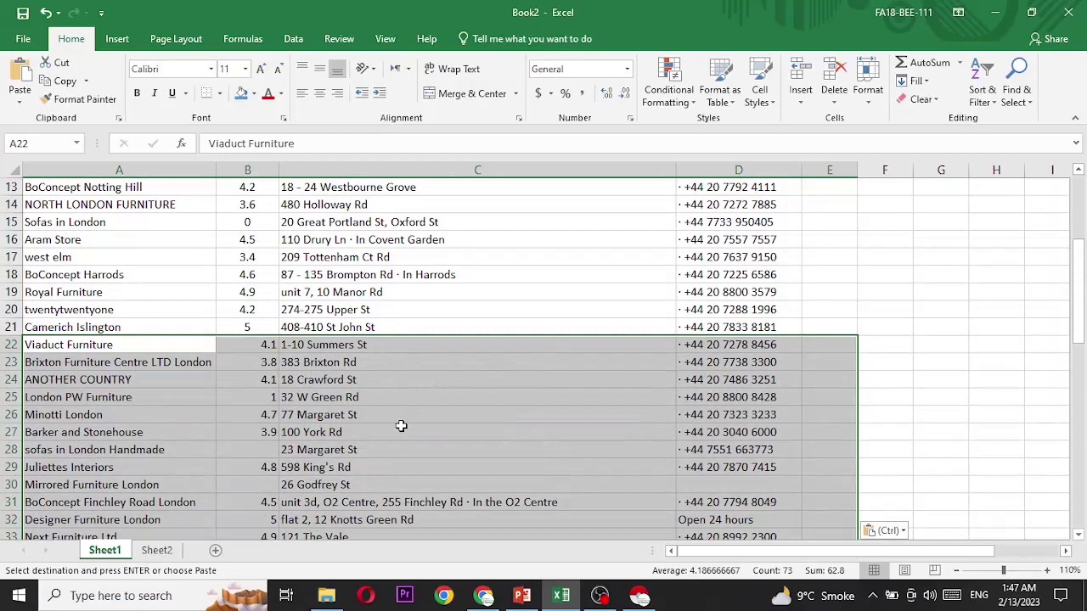
{"action": "scroll", "coordinate": [576, 449], "scroll_direction": "up", "scroll_amount": 4}
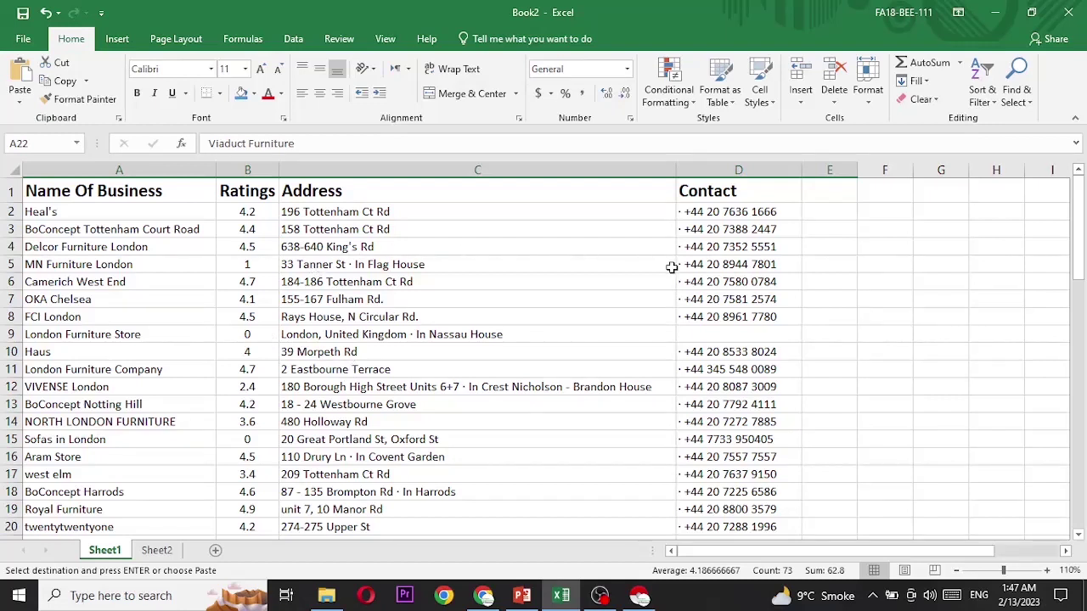
Close Instant Data Scraper and scroll to the end of the 'furniture shops in london' results.
{"action": "left_click", "coordinate": [639, 596]}
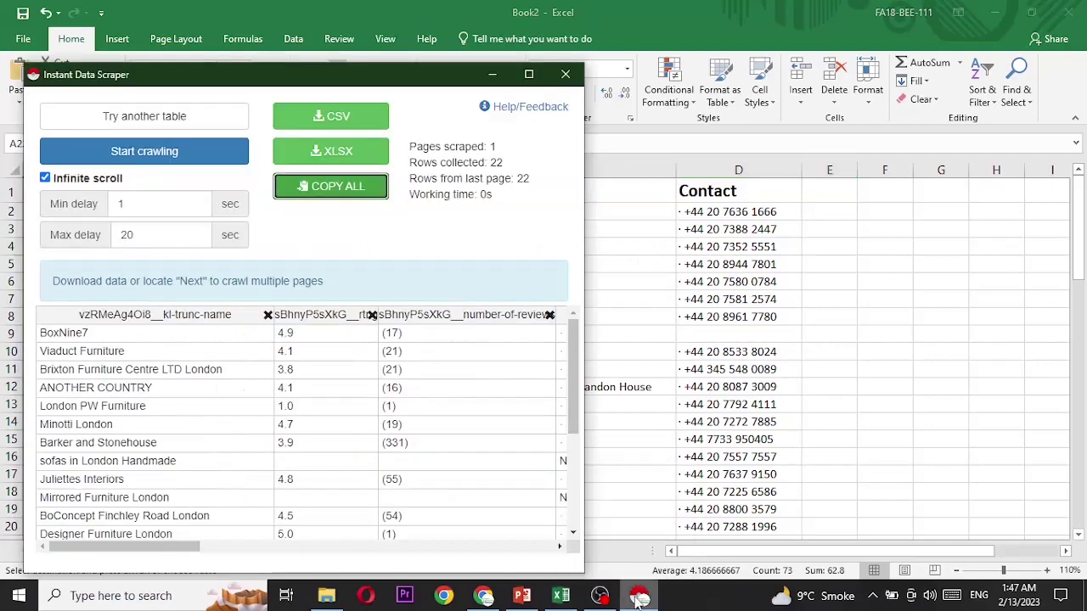
{"action": "left_click", "coordinate": [565, 74]}
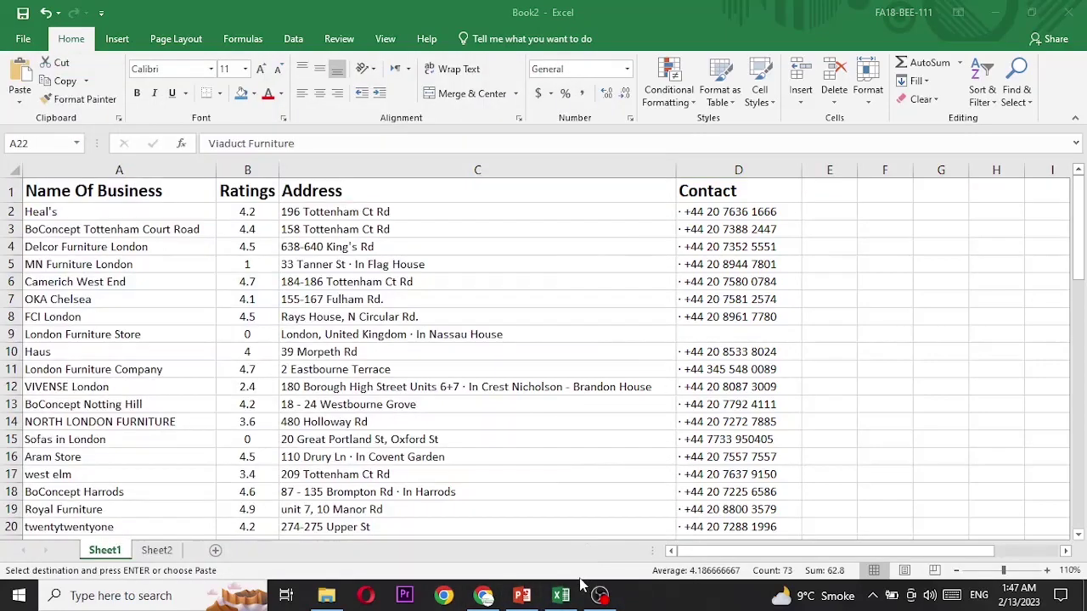
{"action": "left_click", "coordinate": [486, 597]}
{"action": "scroll", "coordinate": [218, 328], "scroll_direction": "down", "scroll_amount": 4}
{"action": "scroll", "coordinate": [194, 371], "scroll_direction": "down", "scroll_amount": 5}
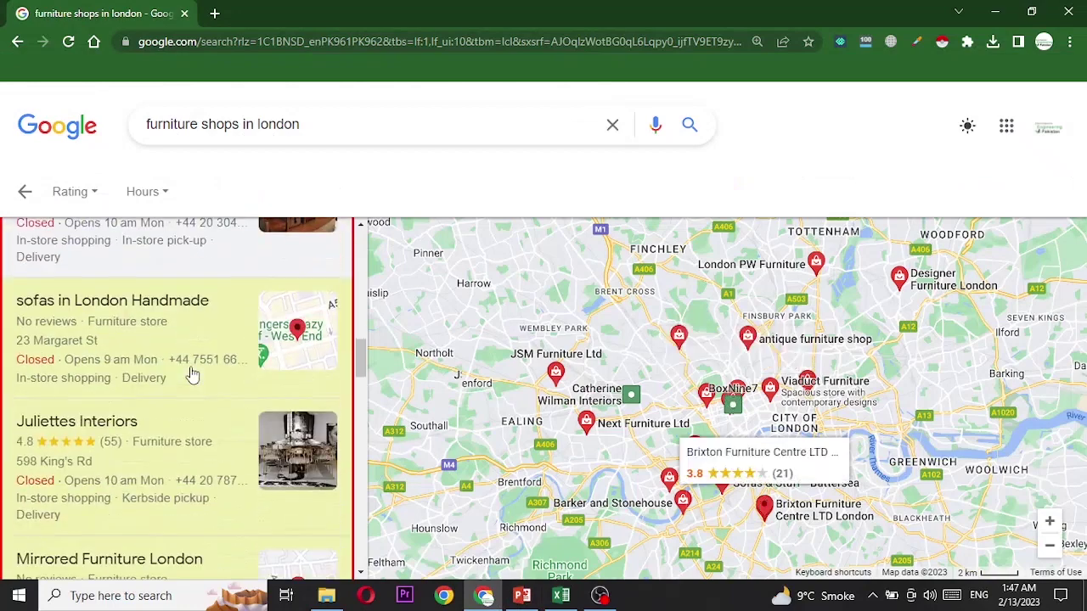
{"action": "scroll", "coordinate": [201, 406], "scroll_direction": "down", "scroll_amount": 5}
{"action": "scroll", "coordinate": [201, 406], "scroll_direction": "down", "scroll_amount": 5}
{"action": "scroll", "coordinate": [218, 416], "scroll_direction": "down", "scroll_amount": 5}
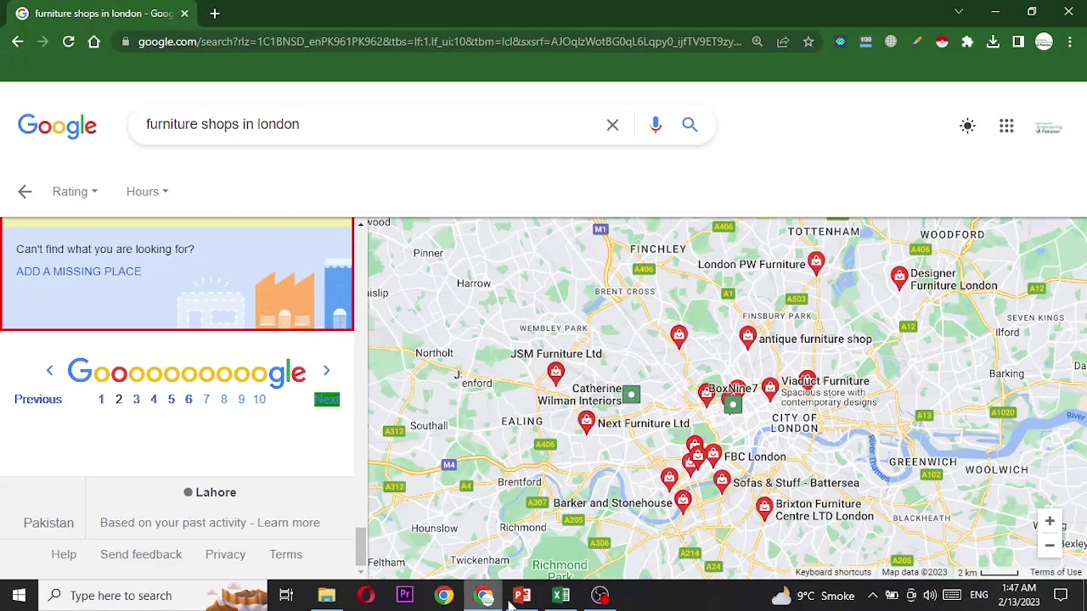
Scroll Sheet1's combined list down to row 41, deselect the pasted rows, and return to the top.
{"action": "left_click", "coordinate": [560, 595]}
{"action": "scroll", "coordinate": [78, 380], "scroll_direction": "down", "scroll_amount": 5}
{"action": "scroll", "coordinate": [79, 380], "scroll_direction": "down", "scroll_amount": 5}
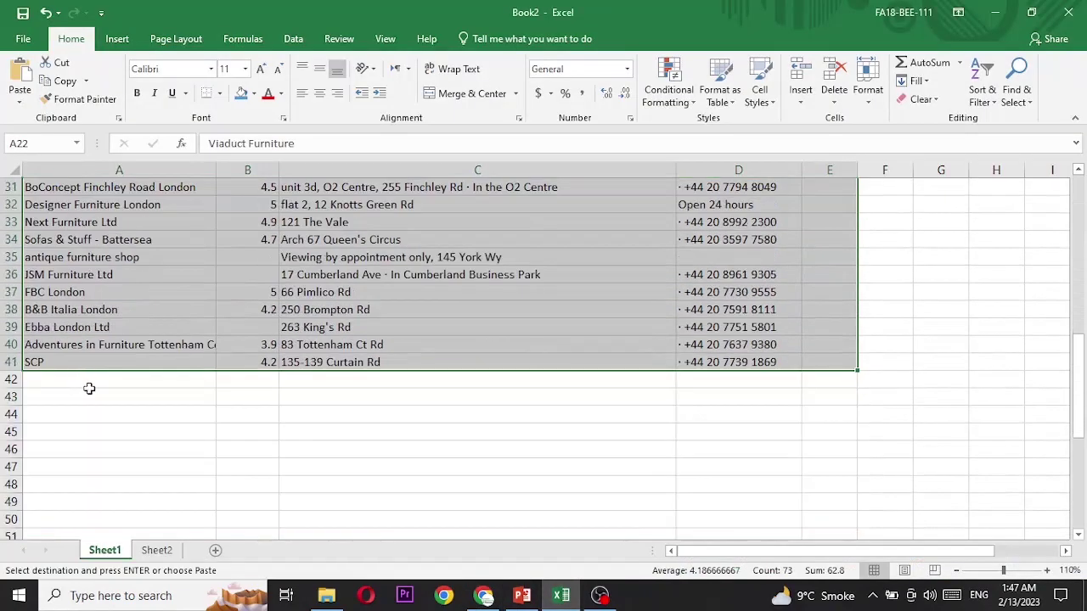
{"action": "scroll", "coordinate": [85, 387], "scroll_direction": "down", "scroll_amount": 1}
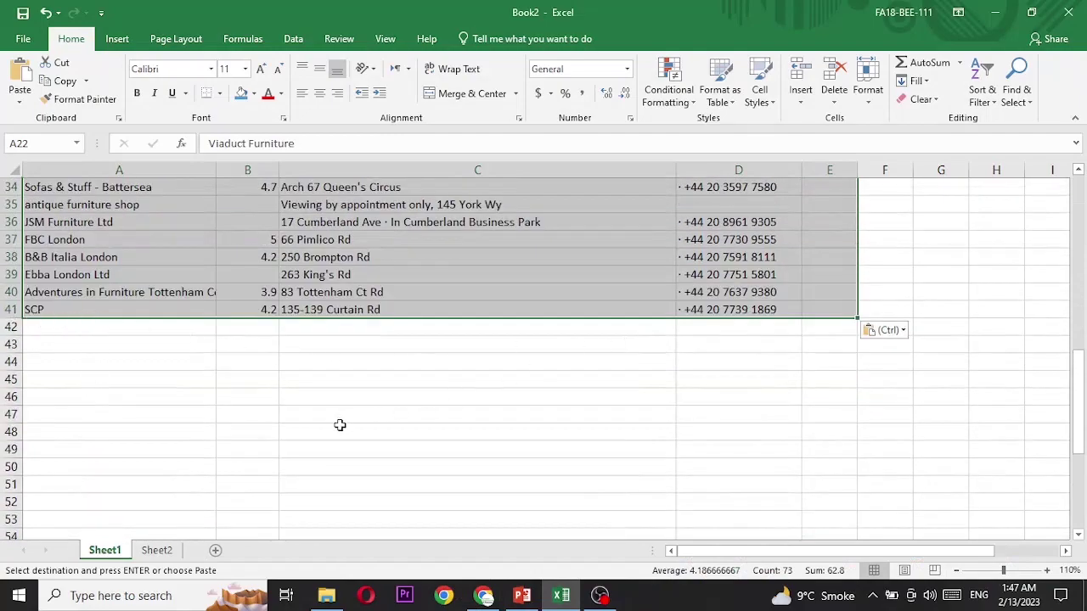
{"action": "scroll", "coordinate": [388, 444], "scroll_direction": "up", "scroll_amount": 1}
{"action": "scroll", "coordinate": [388, 444], "scroll_direction": "up", "scroll_amount": 7}
{"action": "scroll", "coordinate": [389, 444], "scroll_direction": "up", "scroll_amount": 3}
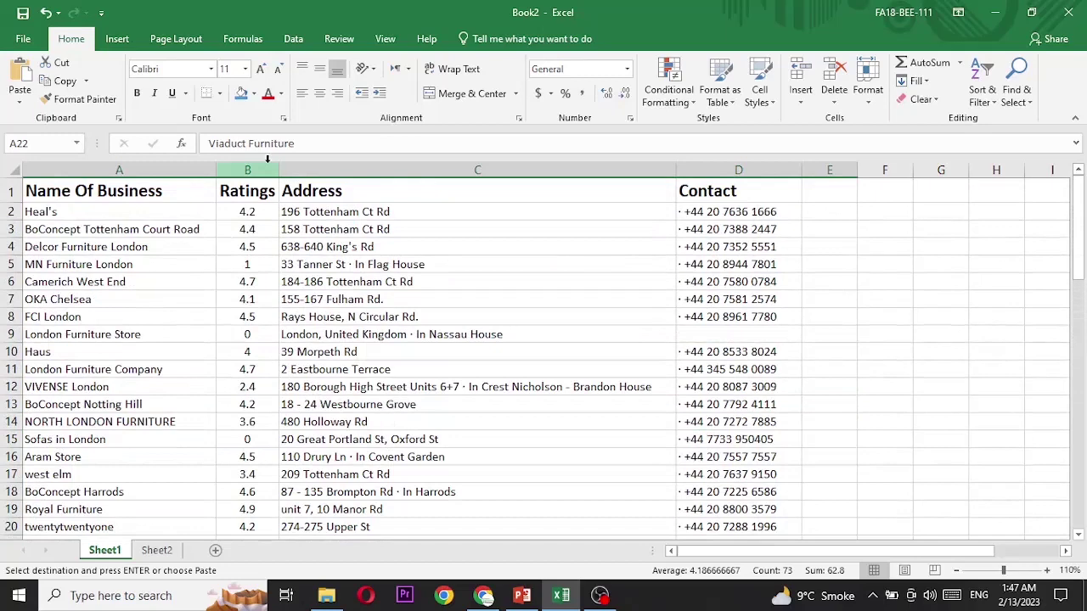
{"action": "scroll", "coordinate": [604, 323], "scroll_direction": "down", "scroll_amount": 4}
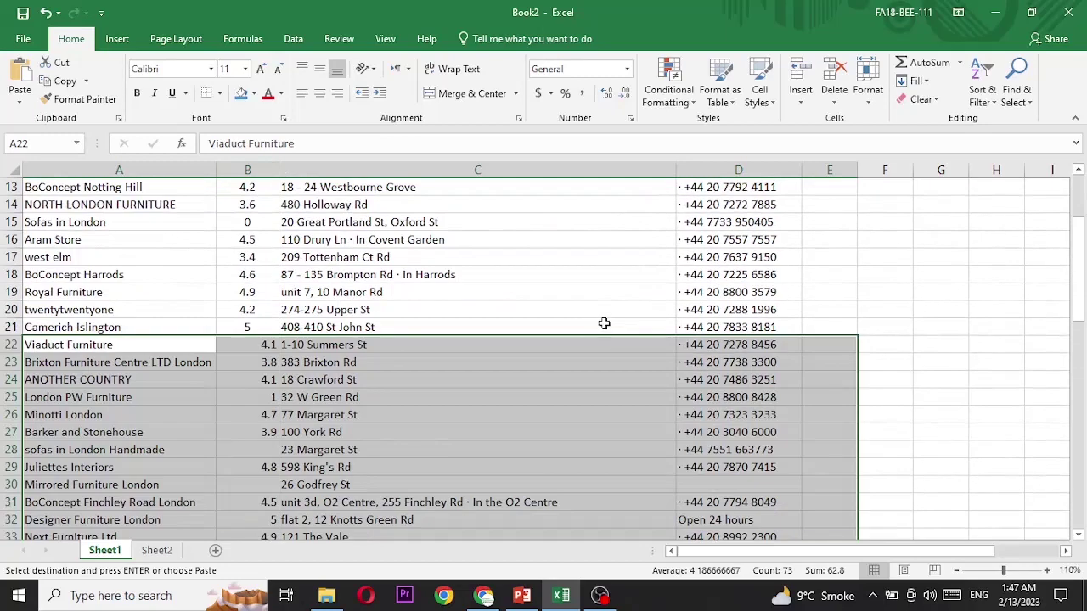
{"action": "left_click_drag", "start_coordinate": [875, 325], "coordinate": [827, 360]}
{"action": "left_click", "coordinate": [876, 322]}
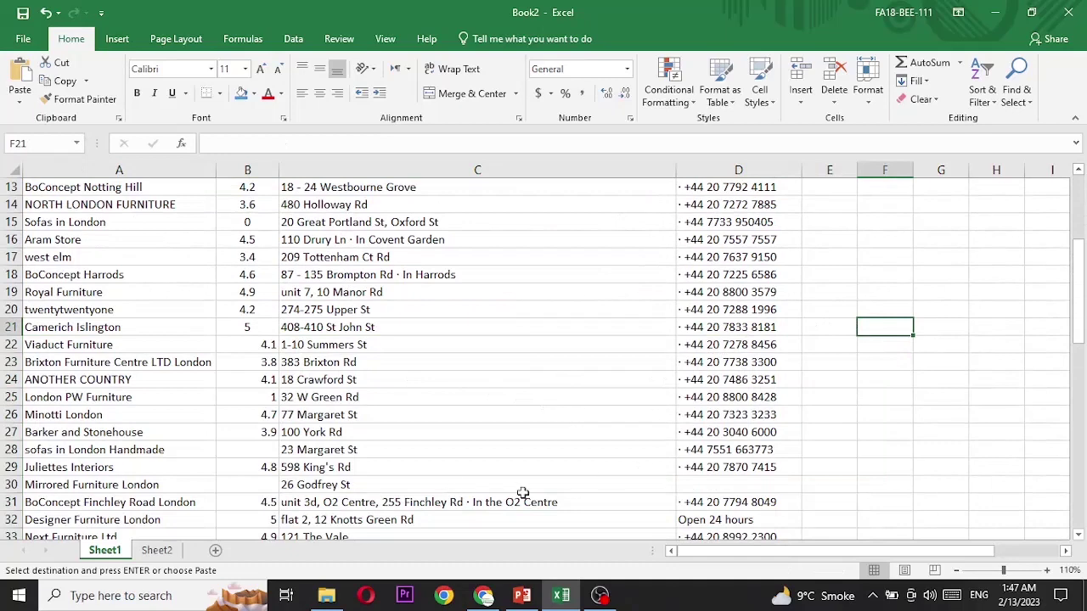
{"action": "scroll", "coordinate": [411, 285], "scroll_direction": "down", "scroll_amount": 4}
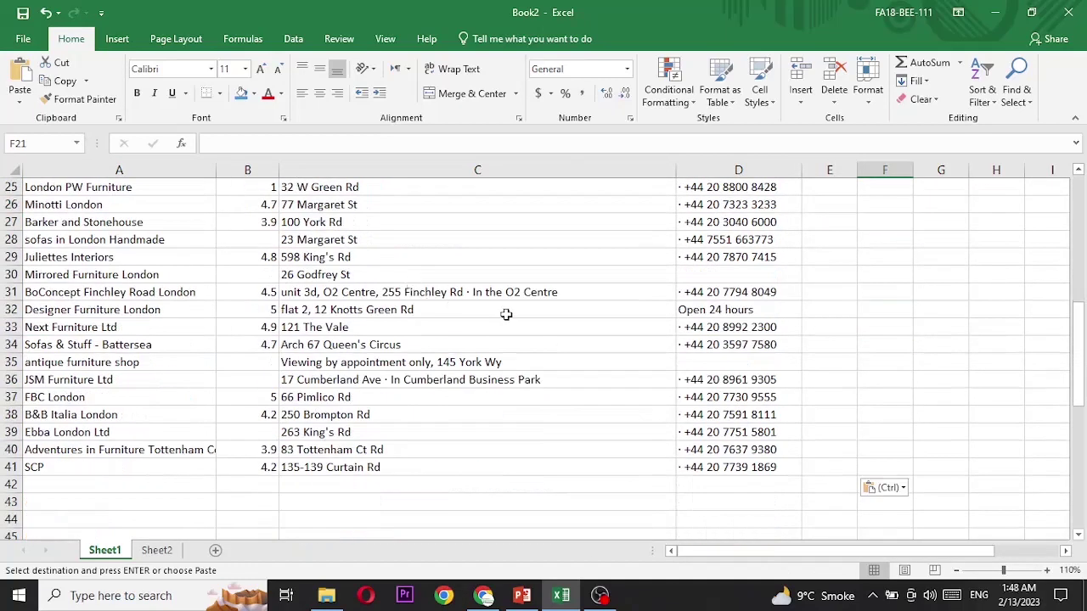
{"action": "scroll", "coordinate": [504, 317], "scroll_direction": "up", "scroll_amount": 6}
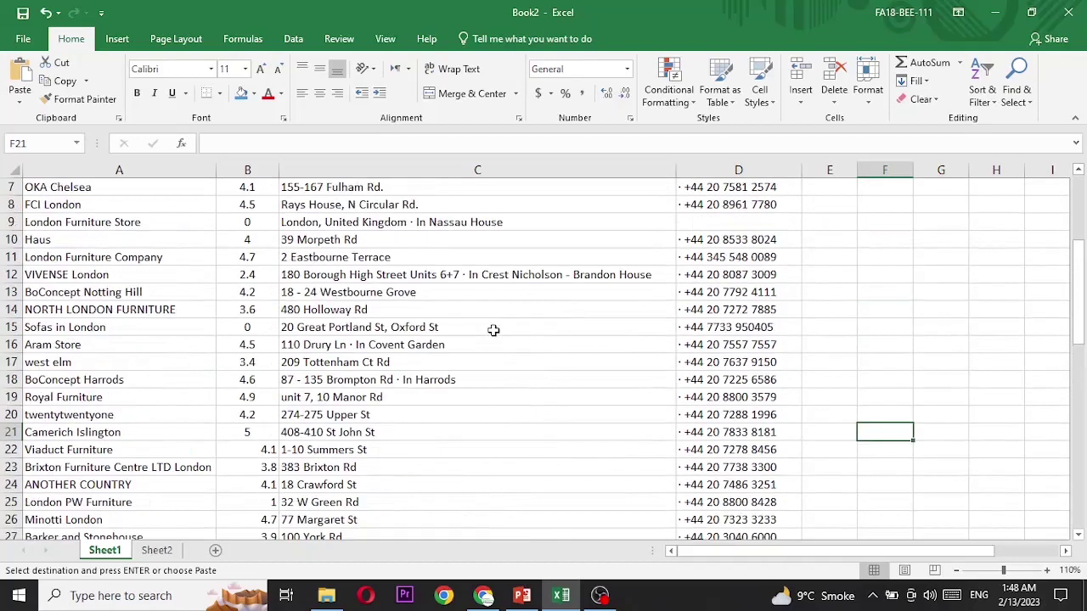
{"action": "scroll", "coordinate": [494, 332], "scroll_direction": "up", "scroll_amount": 2}
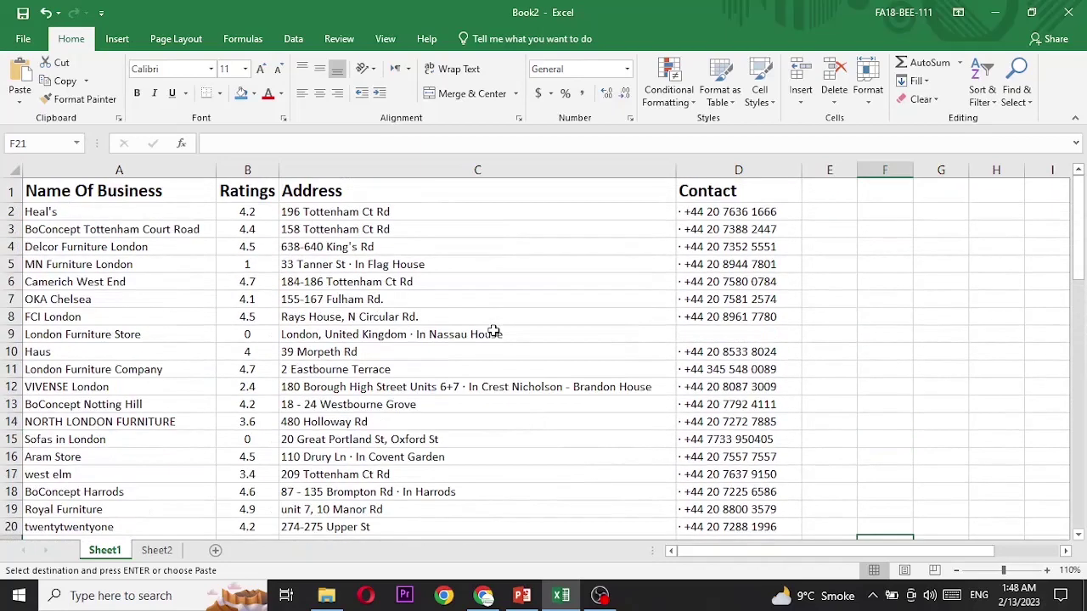